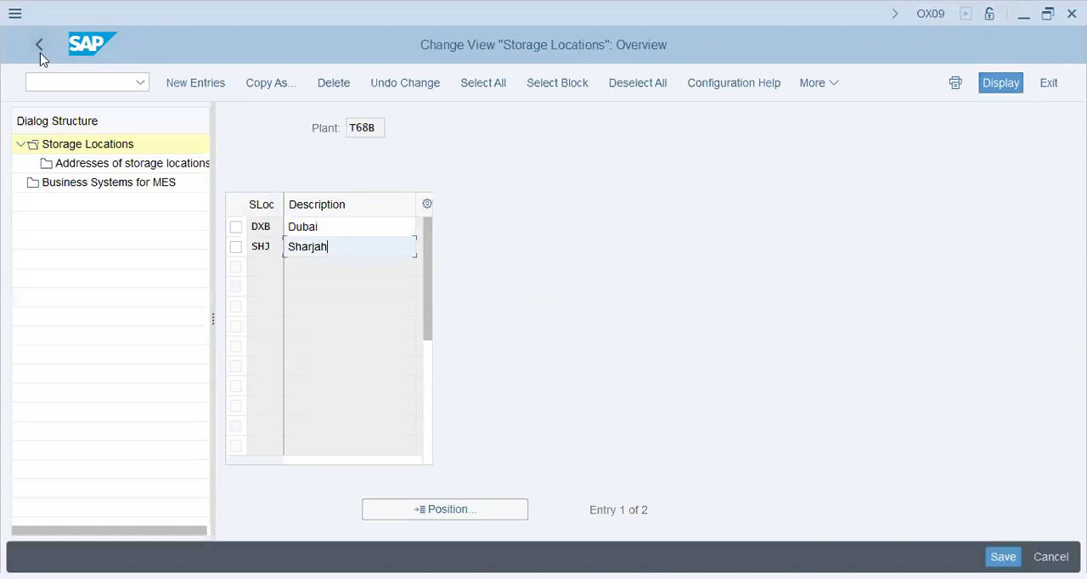
Return to the IMG structure, open the purchasing organization list and locate entry T68B
key(Return)
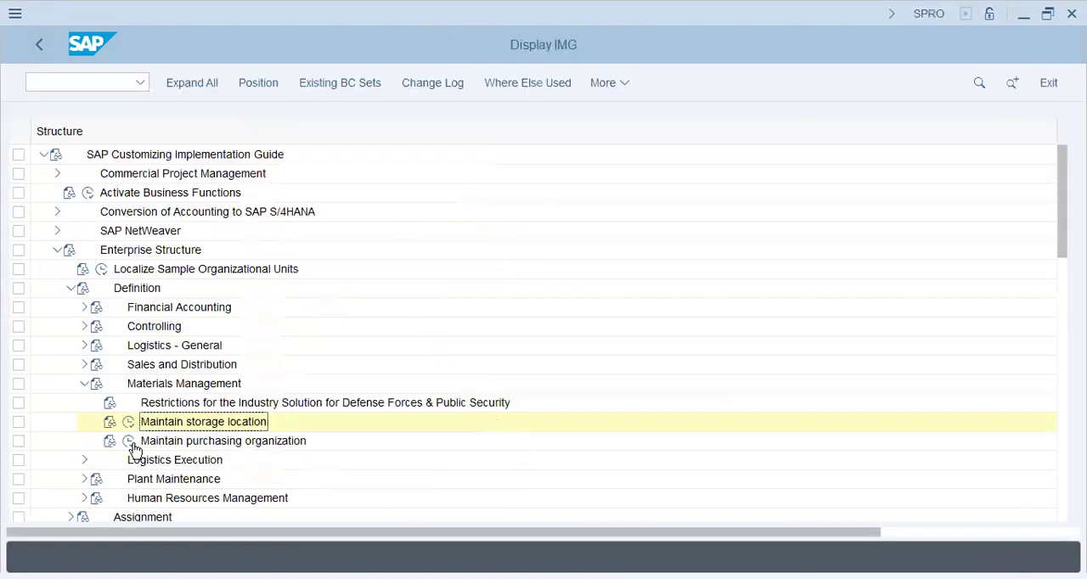
click(129, 443)
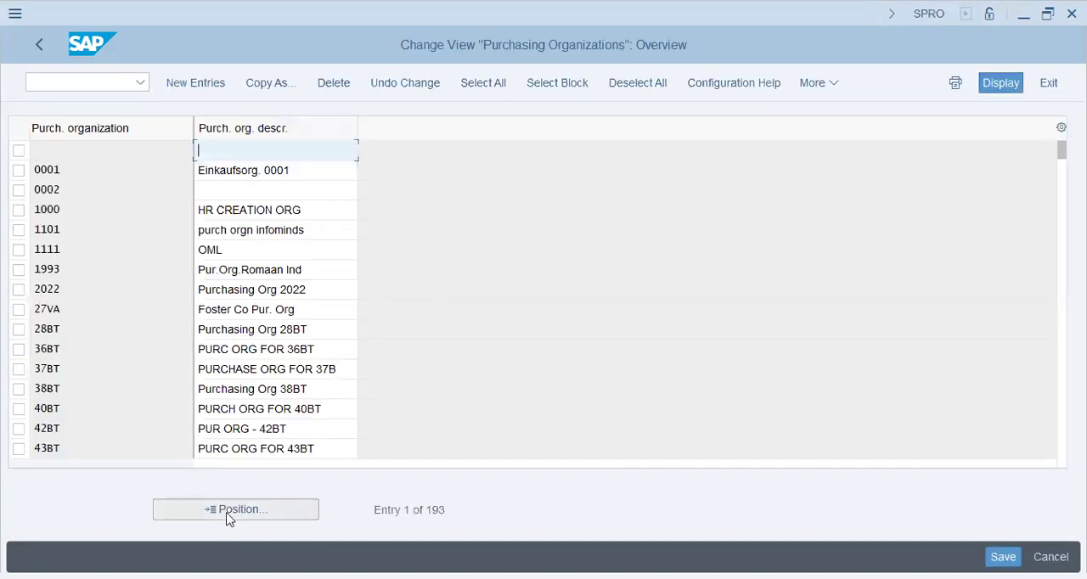
click(230, 514)
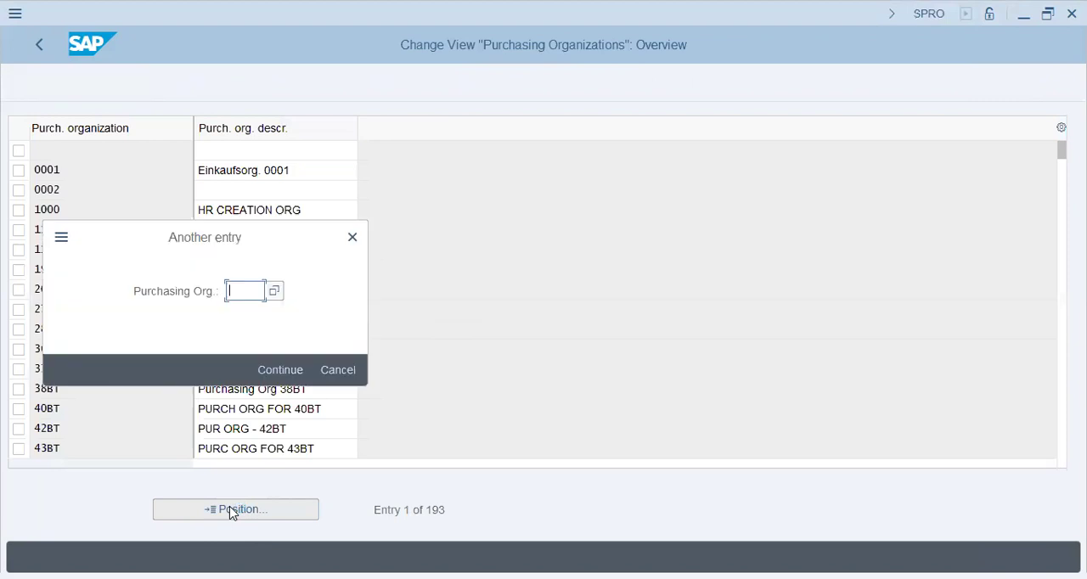
text(T689)
key(BackSpace)
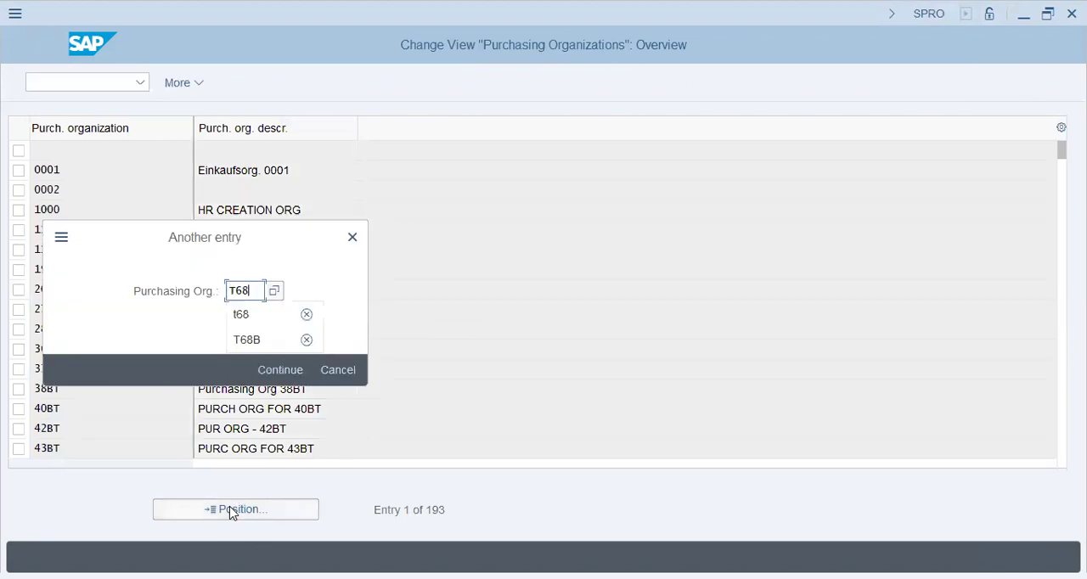
text(B)
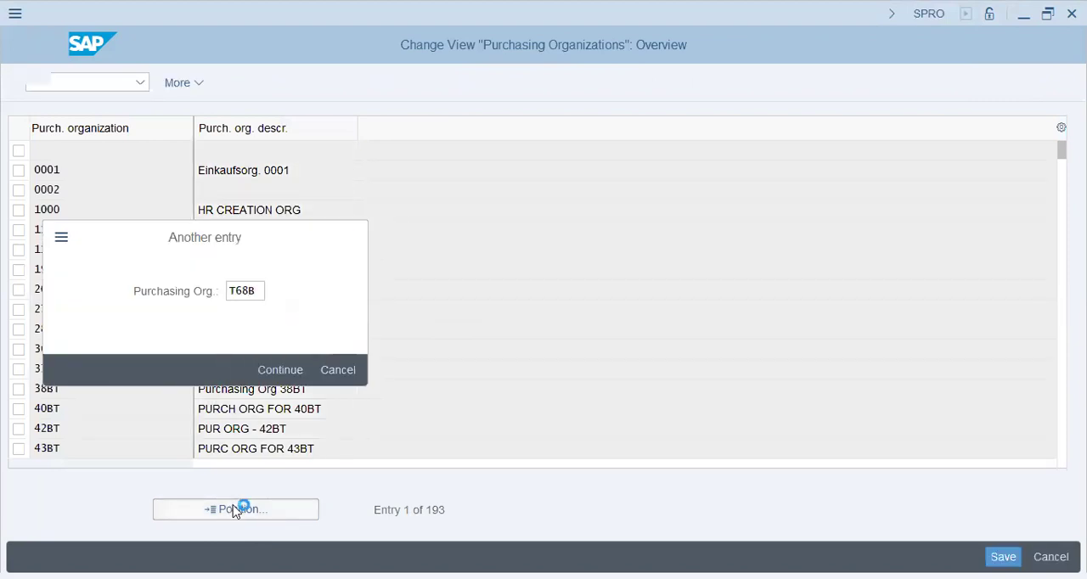
key(Return)
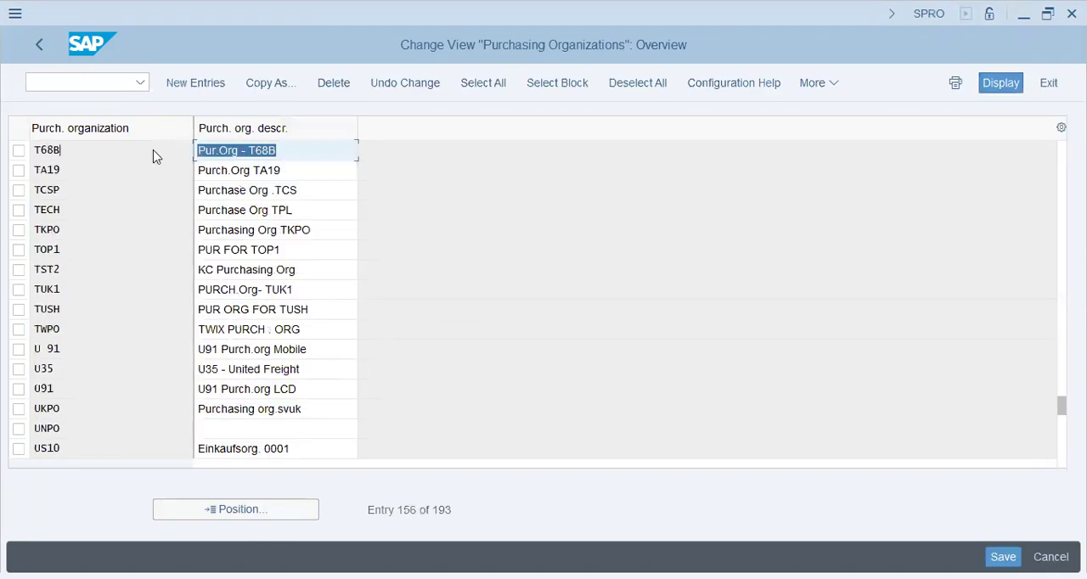
click(49, 55)
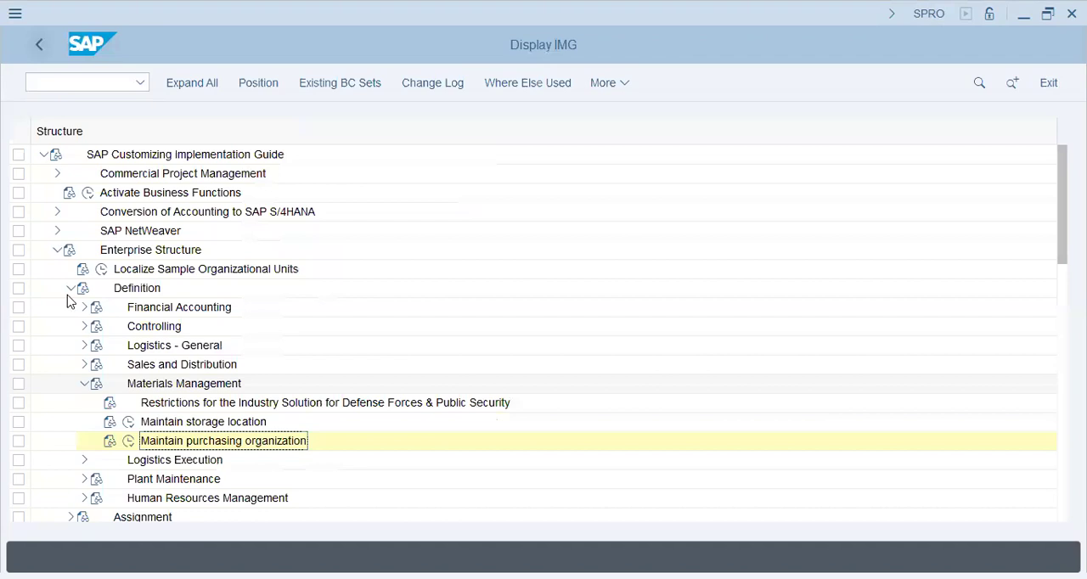
Open the list of all charts of accounts under Financial Accounting's G/L account preparations and locate T68B
click(70, 288)
click(57, 250)
click(57, 326)
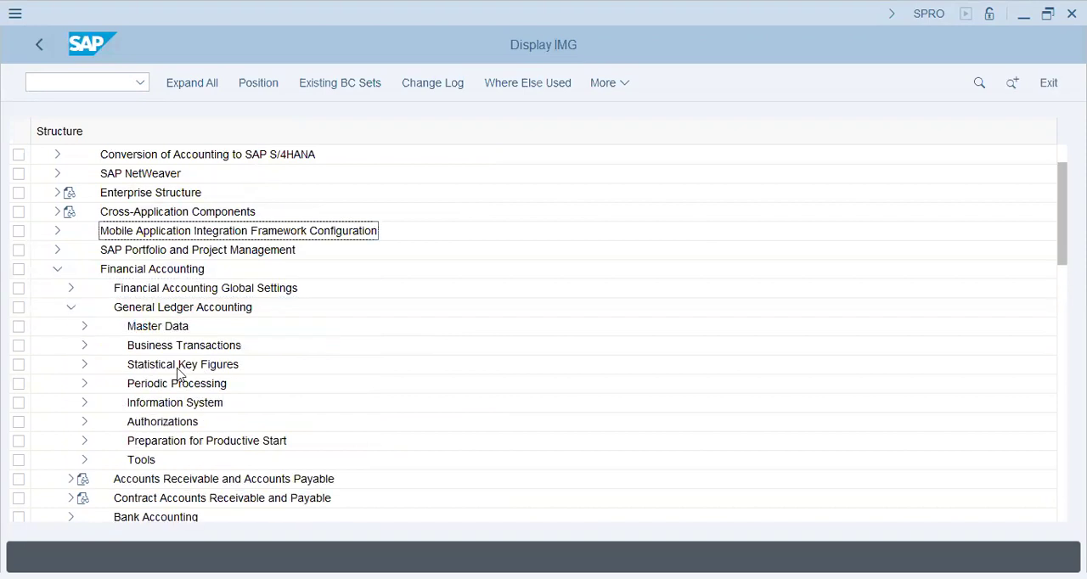
click(98, 345)
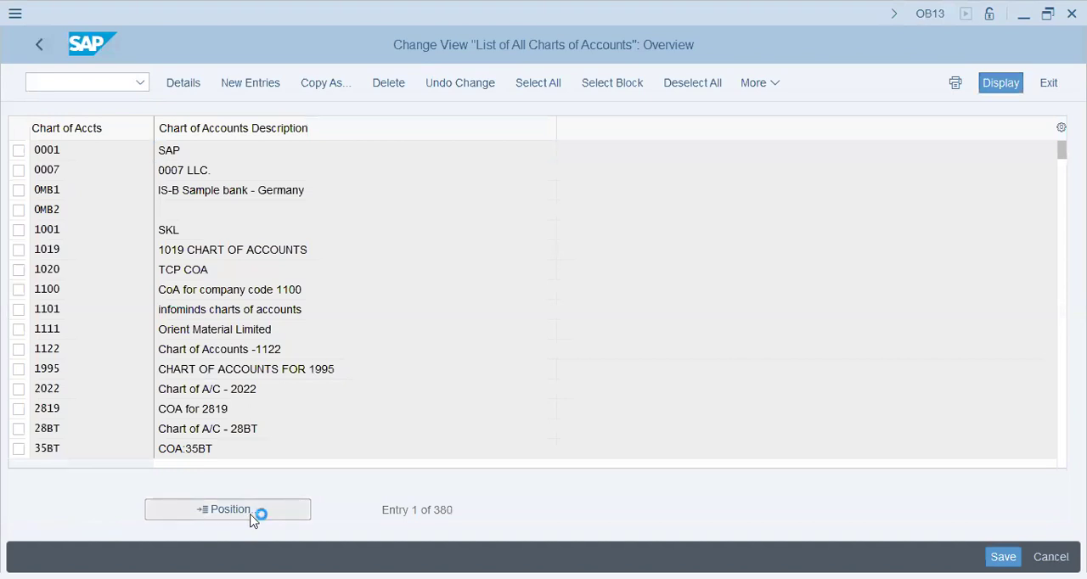
text(T6)
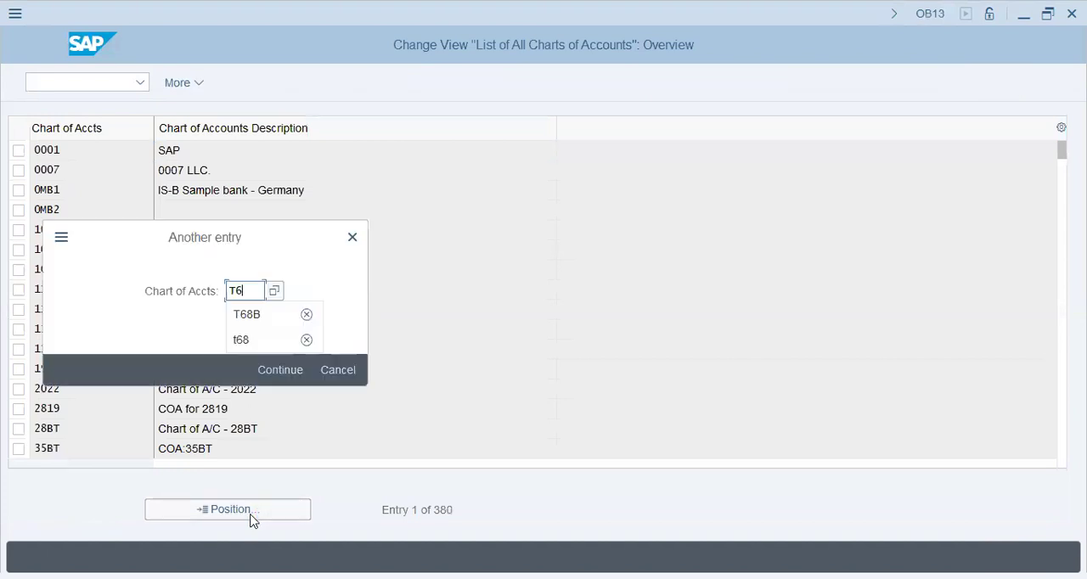
text(8B)
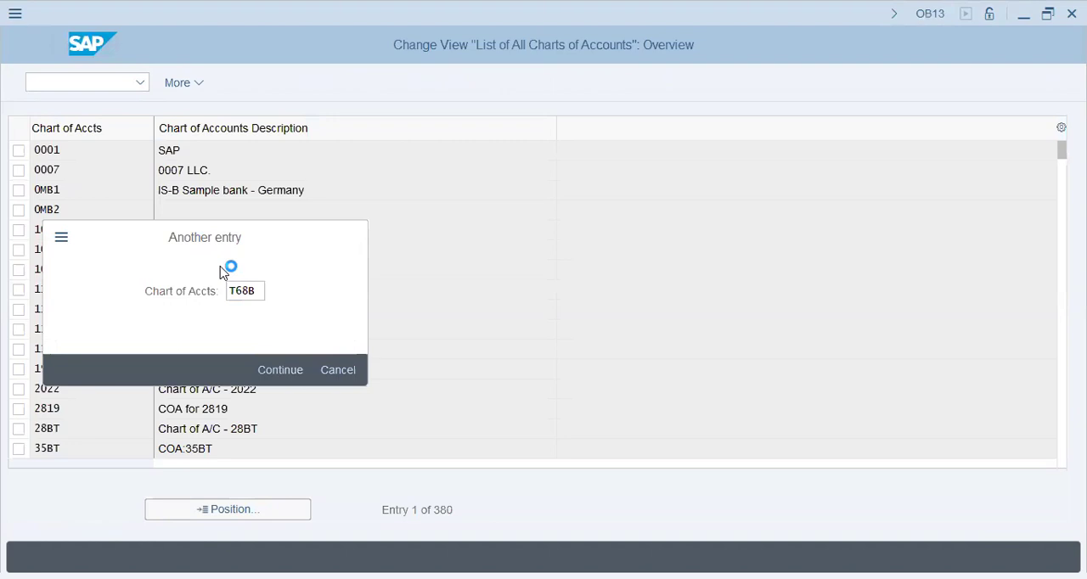
key(Return)
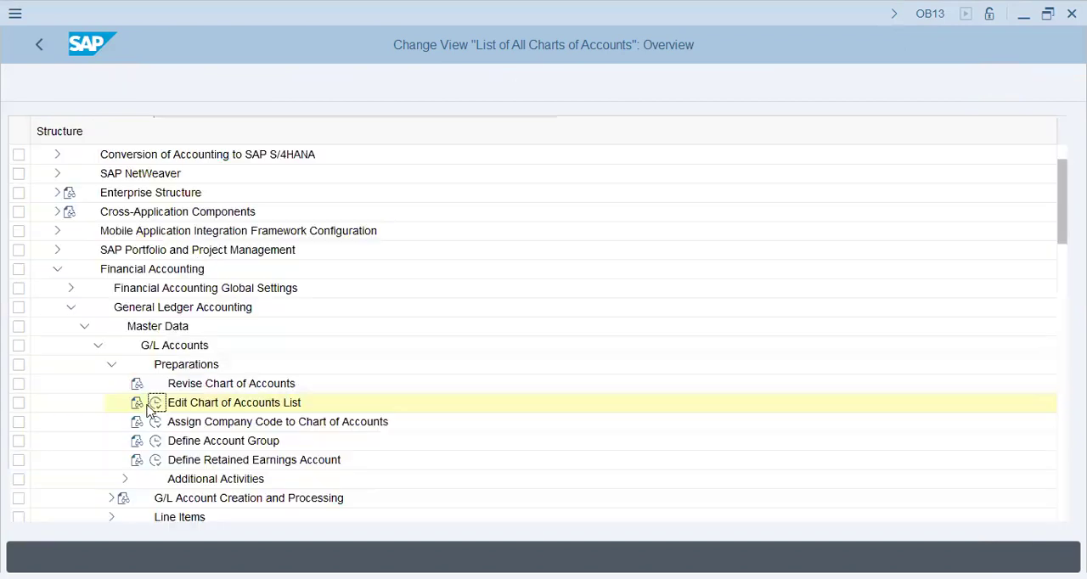
Open the company code to chart of accounts assignment and look up company code T68B
click(156, 423)
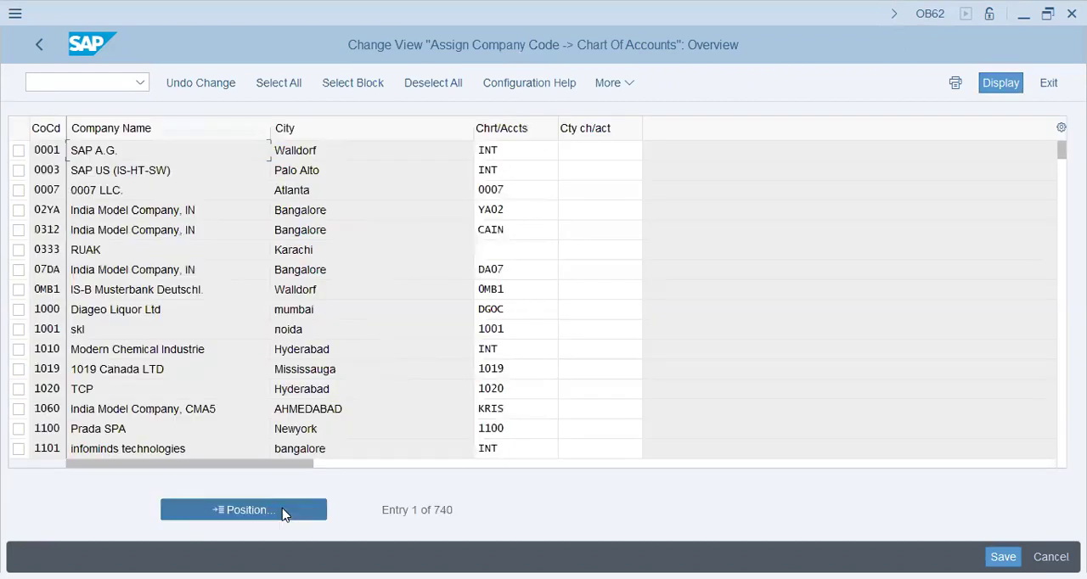
click(285, 513)
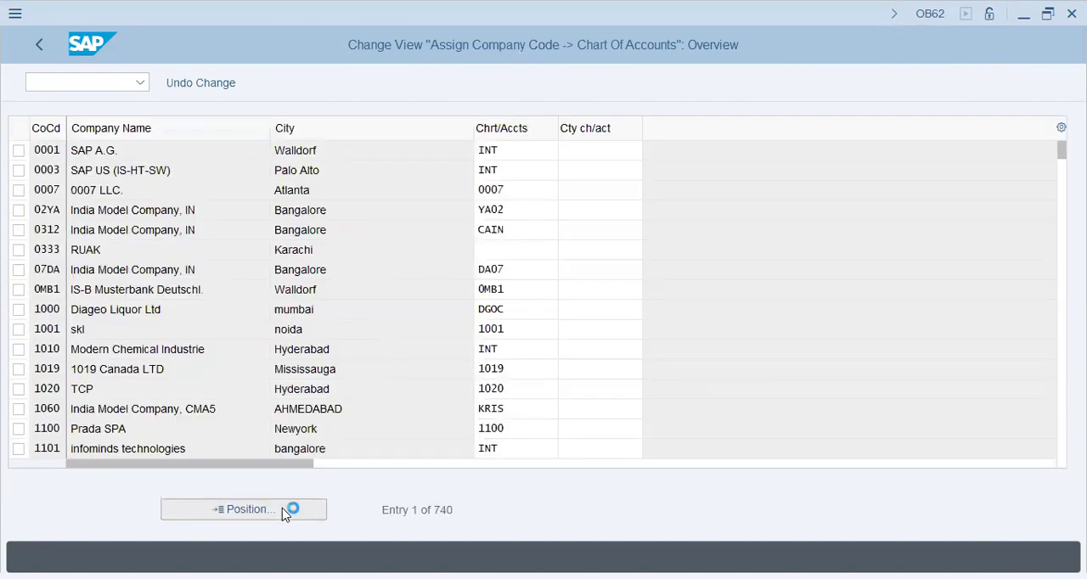
text(T68B)
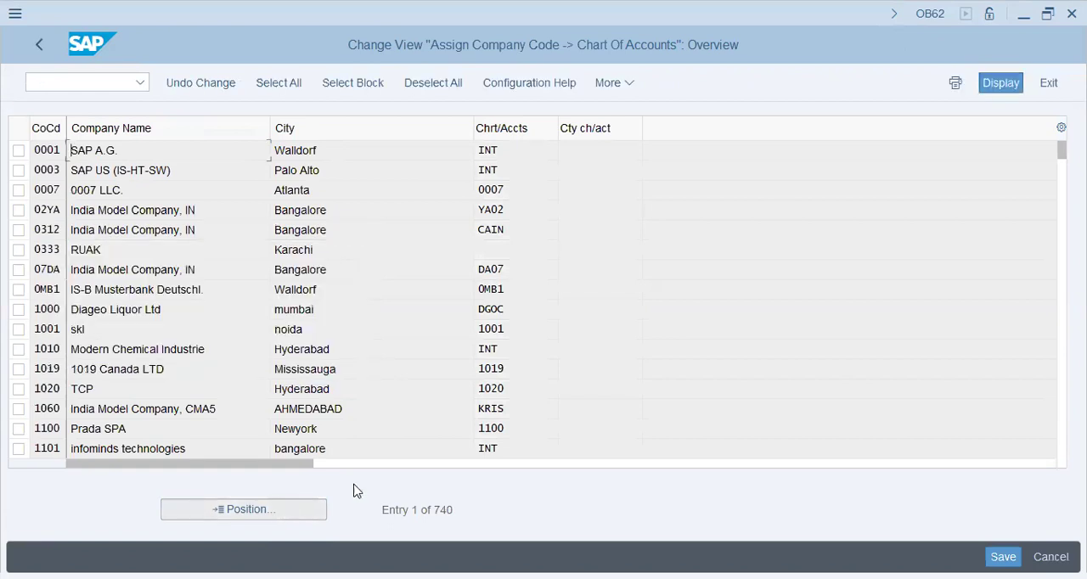
click(45, 52)
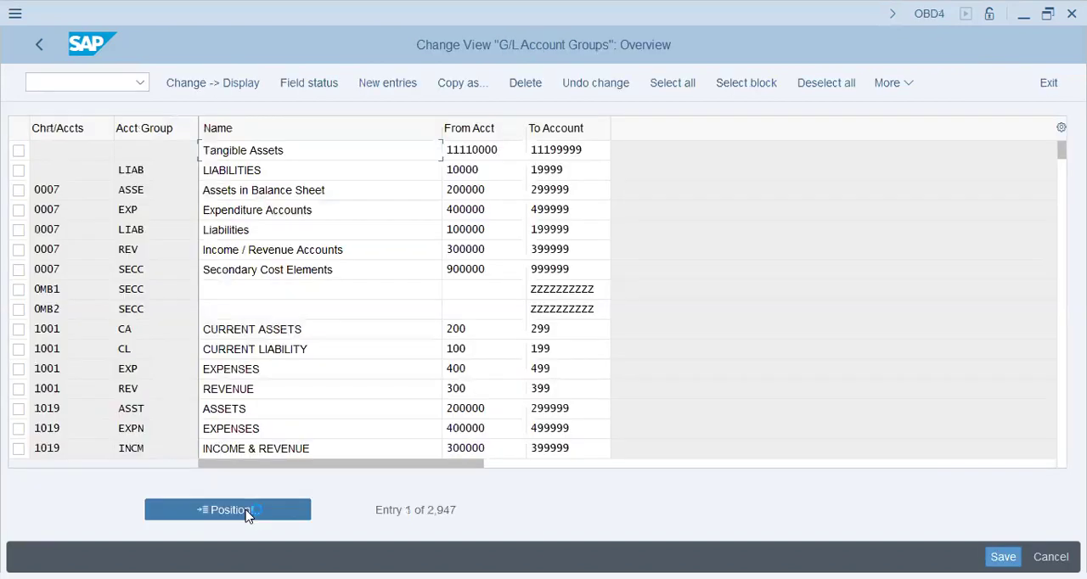
Review the G/L account groups defined for chart of accounts T68B, then return to the IMG structure
click(246, 514)
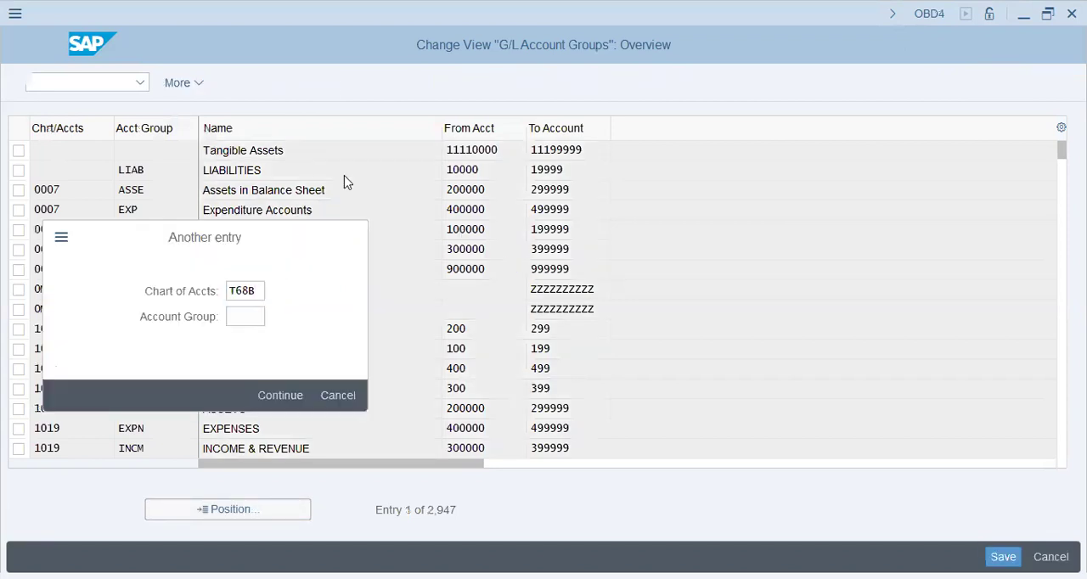
key(Return)
click(292, 369)
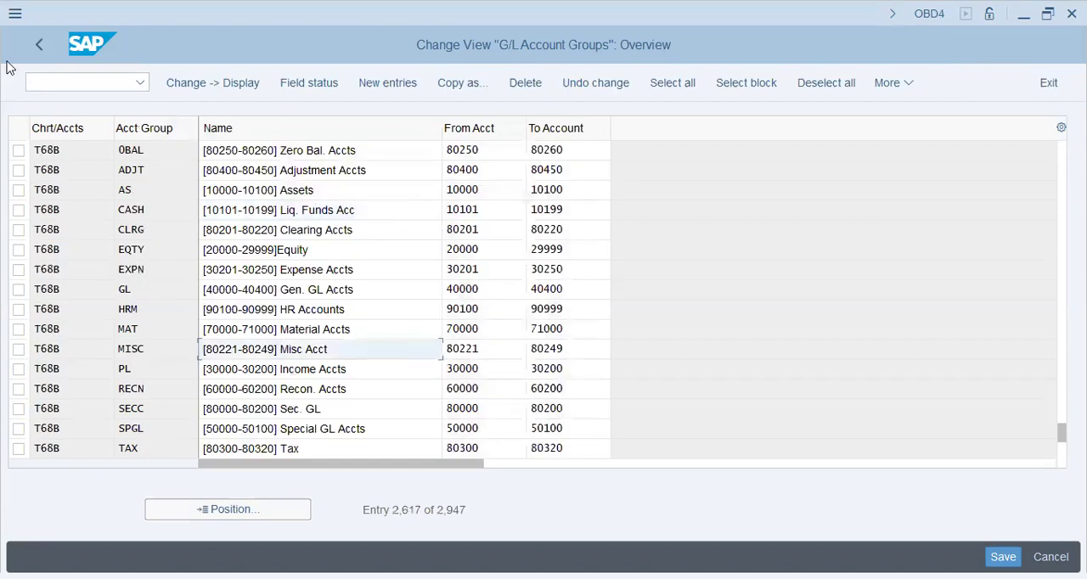
click(39, 45)
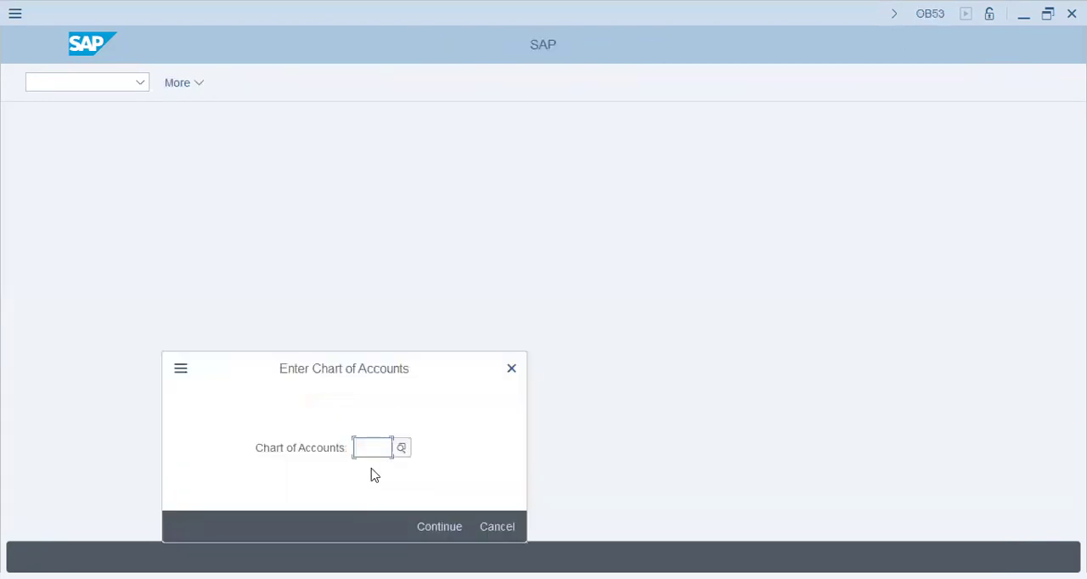
Check the retained earnings account definition for chart of accounts T68B
click(373, 450)
click(389, 276)
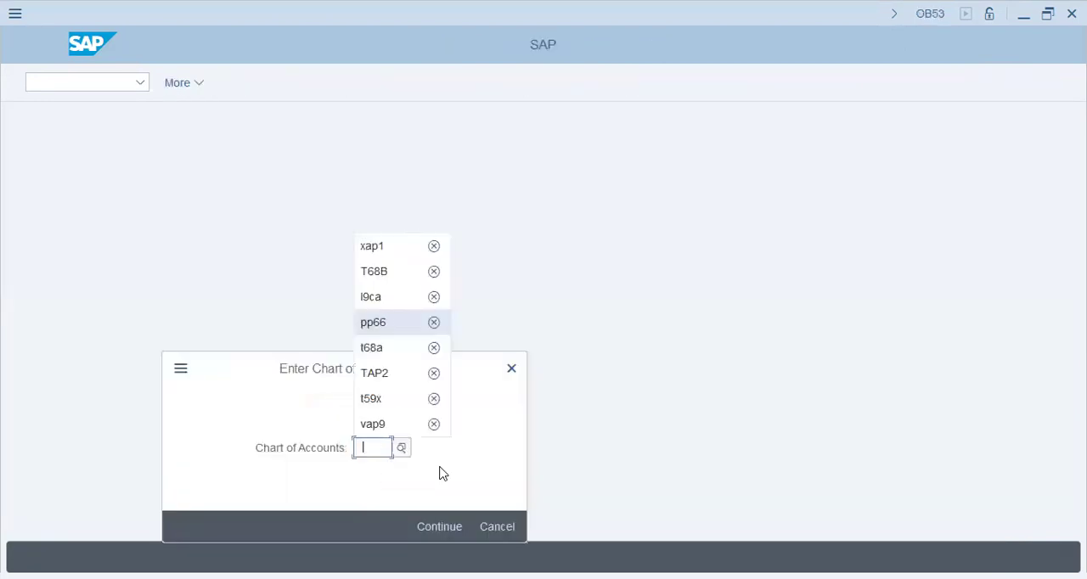
click(455, 528)
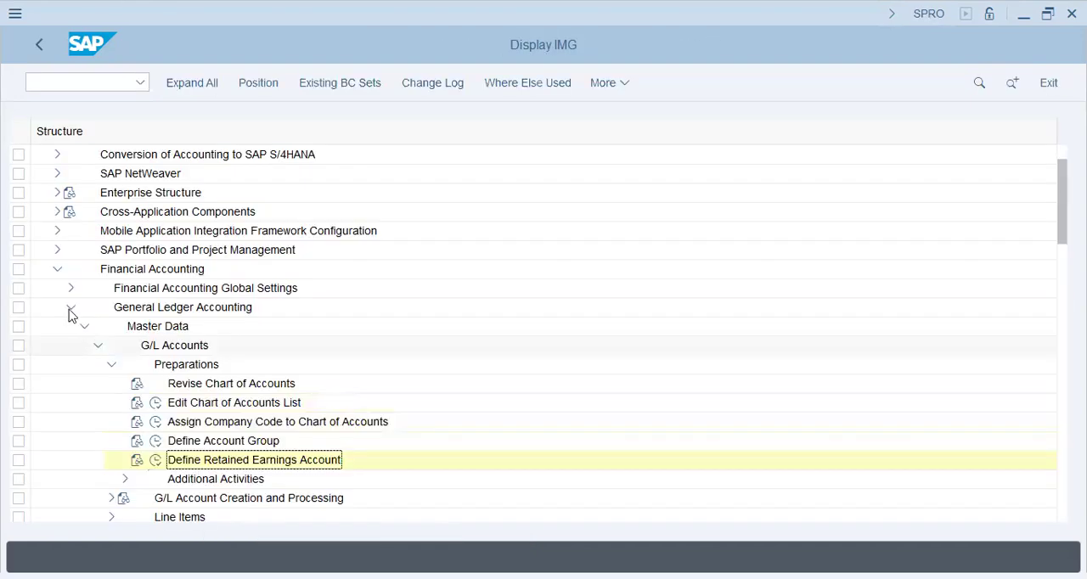
Open the overview of controlling areas from the Controlling definitions under Enterprise Structure and dismiss its messages
click(56, 271)
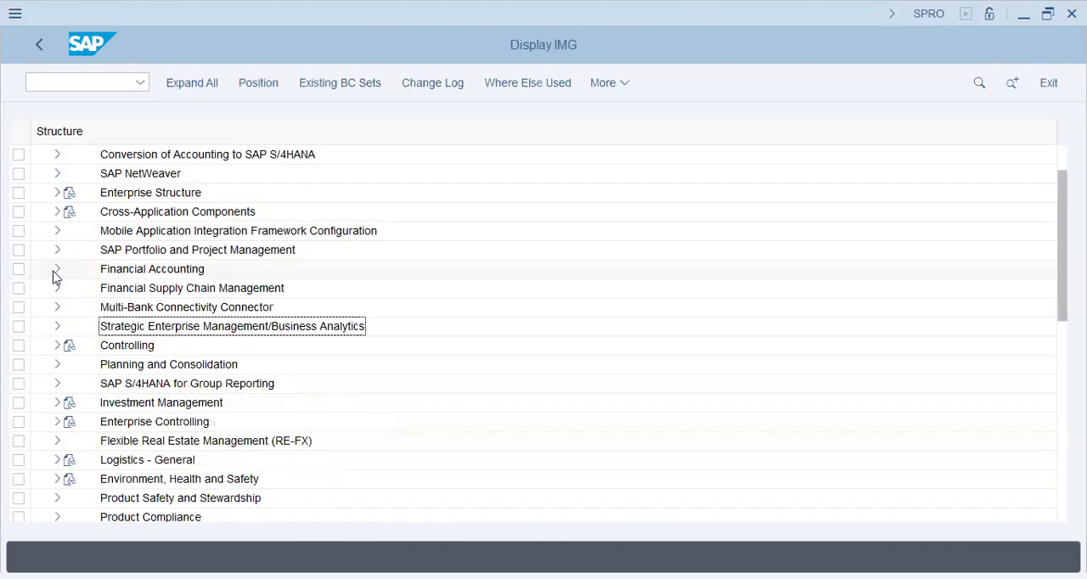
click(57, 193)
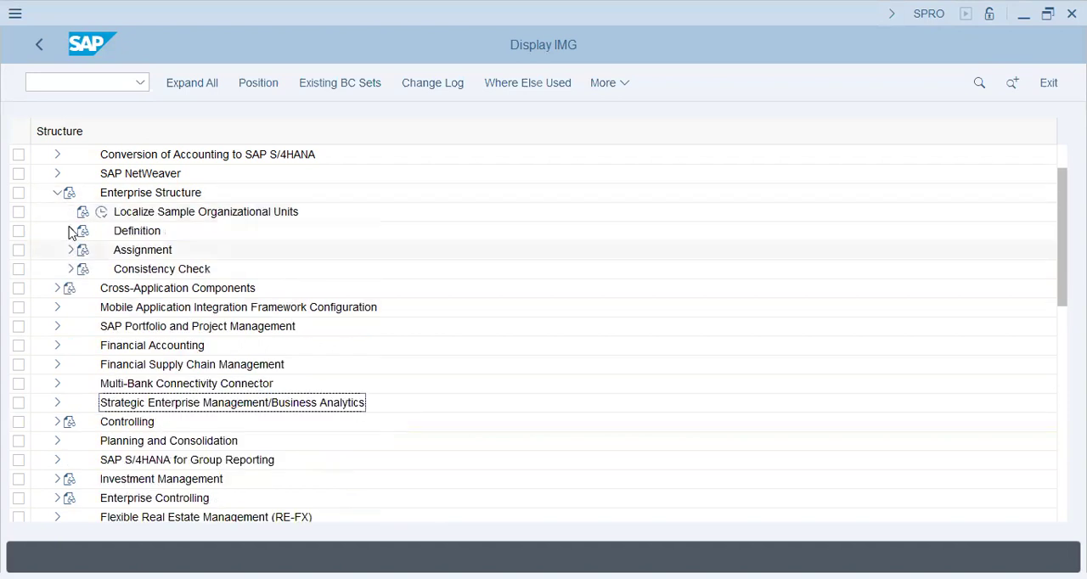
click(71, 231)
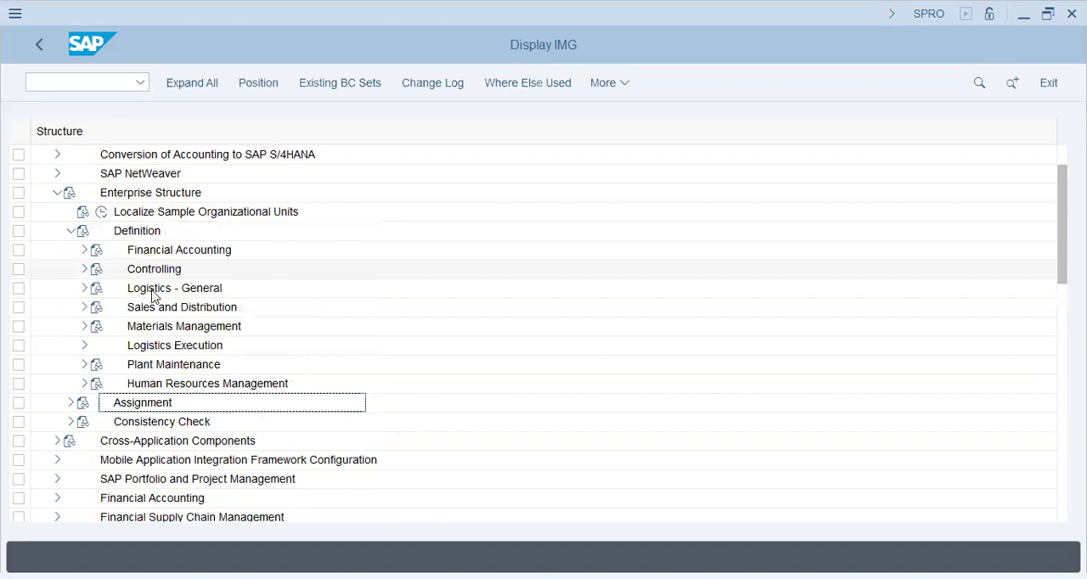
click(84, 269)
click(129, 289)
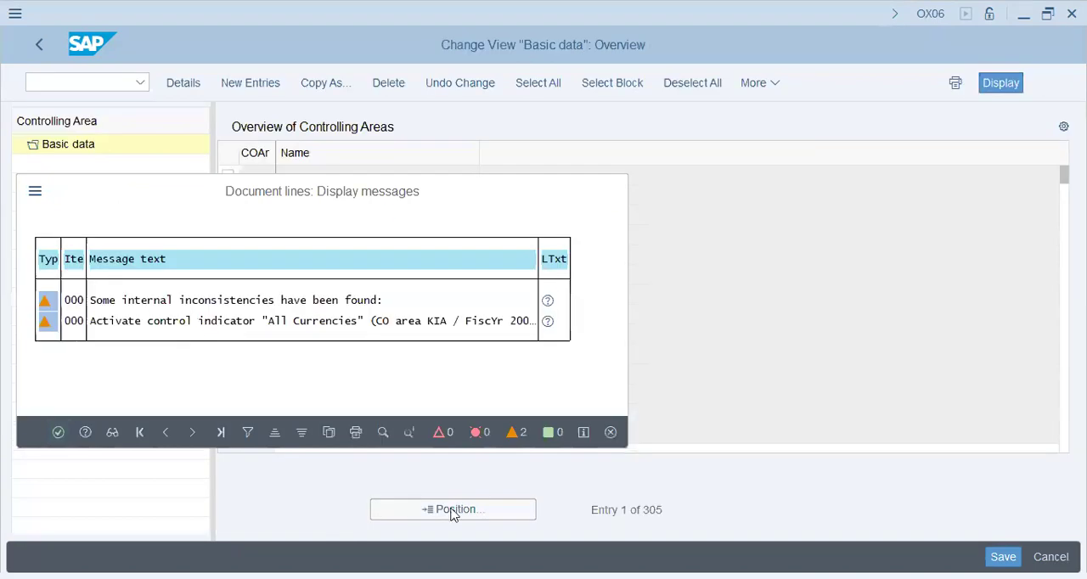
key(Return)
Look up controlling area T68B in the overview of controlling areas
click(452, 512)
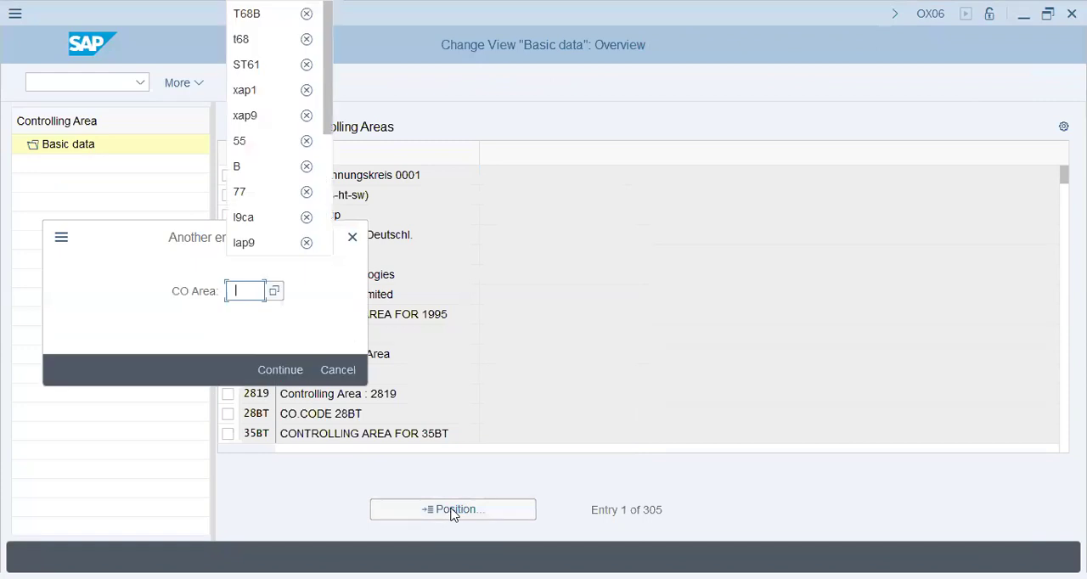
text(T68B)
key(Return)
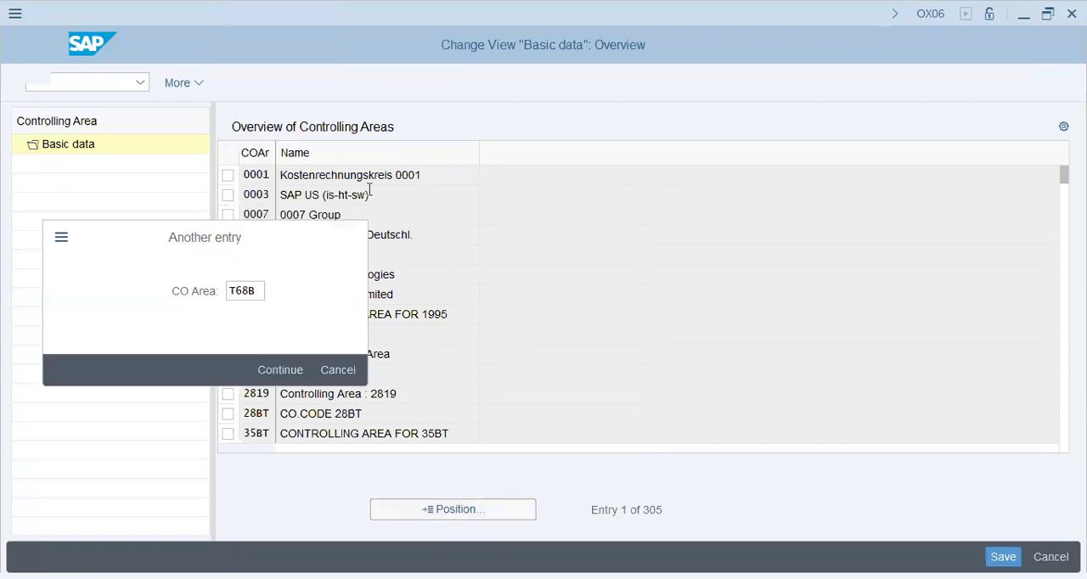
Start a new controlling area entry and fill its basic data from company code T68B using COArea = CCode
click(247, 83)
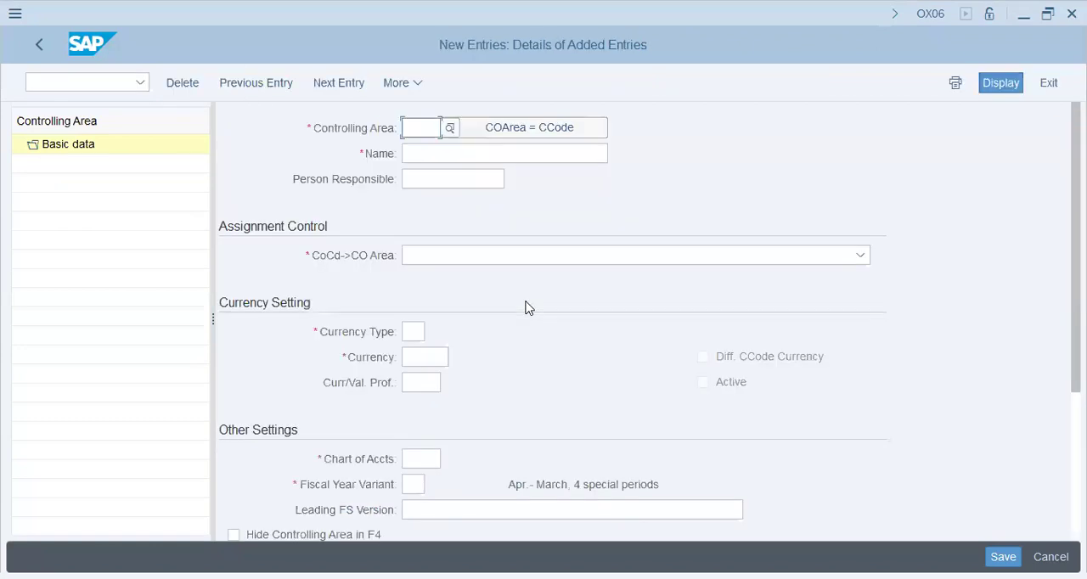
click(544, 129)
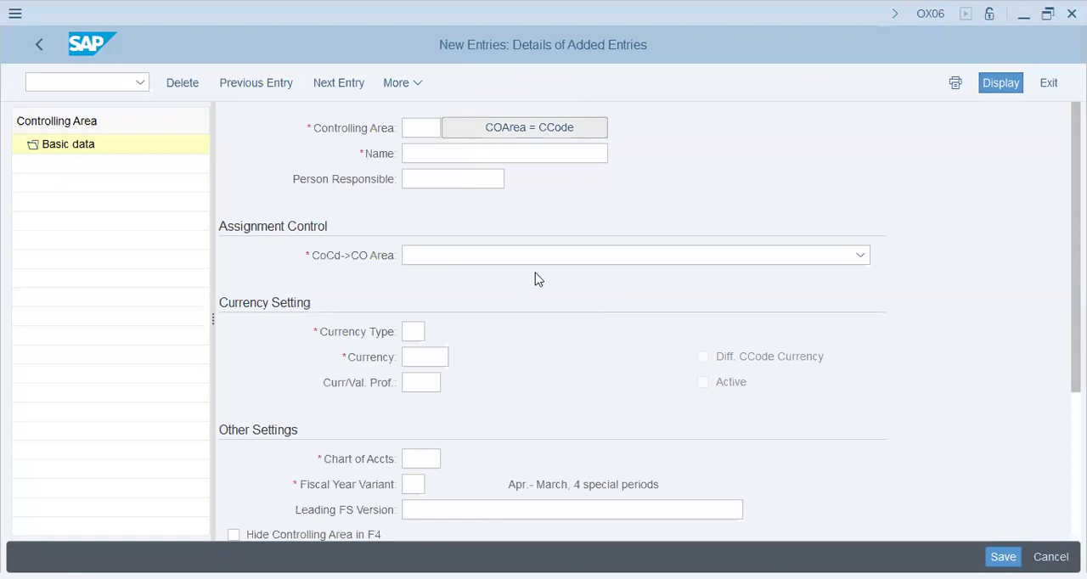
key(space)
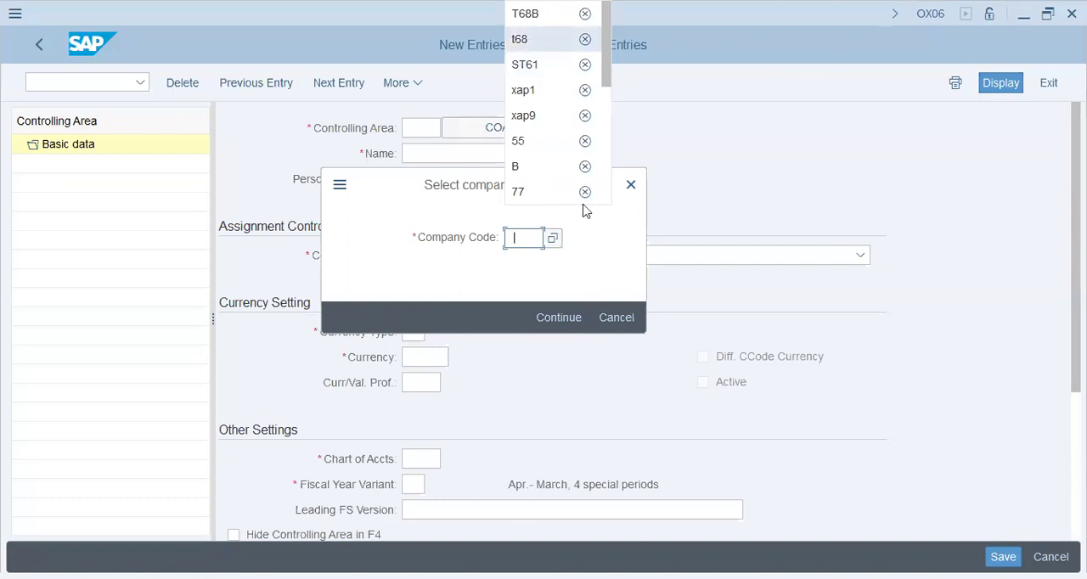
text(t68B)
click(556, 320)
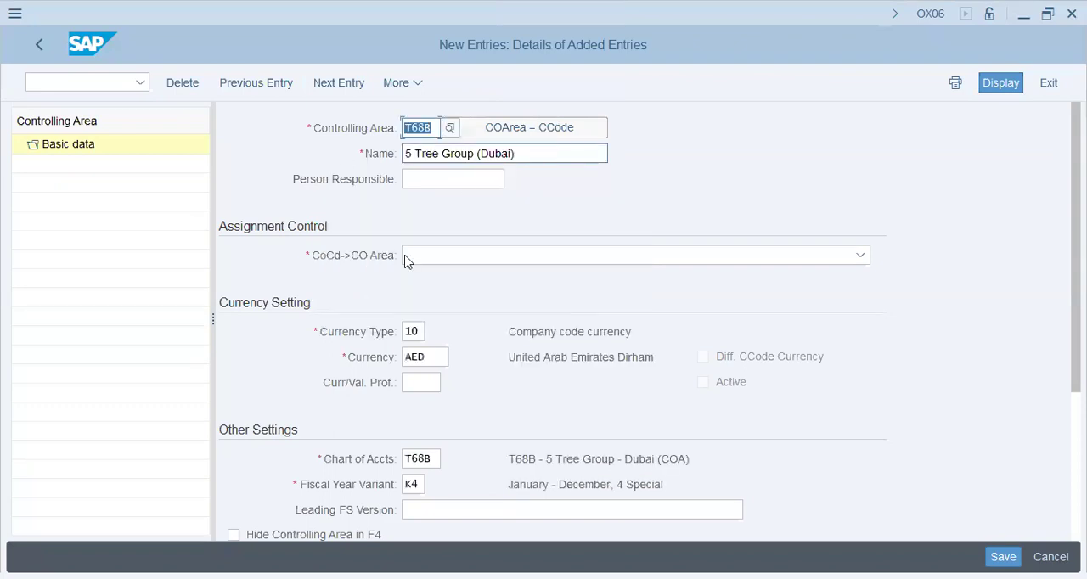
Set the controlling area's currency type to 30 and its currency to USD
key(Tab)
click(417, 331)
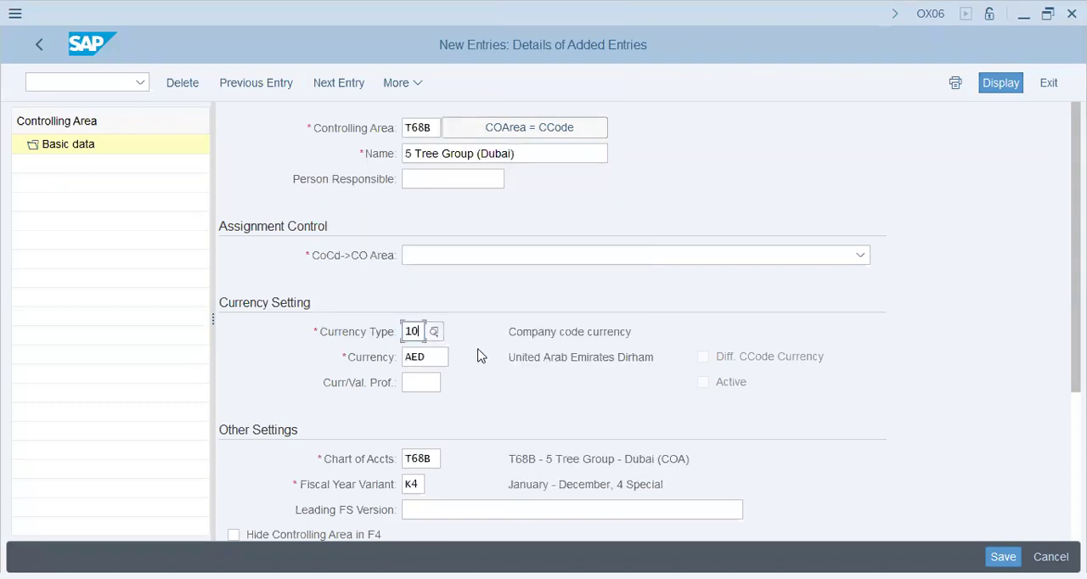
key(shift+End)
text(30)
key(Tab)
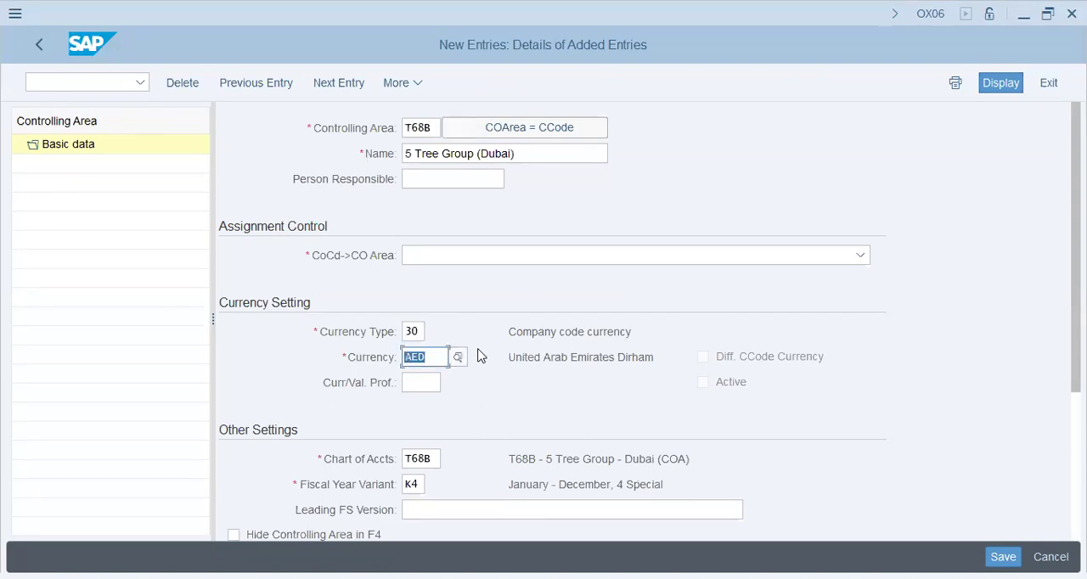
text(USD)
key(Tab)
click(507, 323)
drag(627, 328, 430, 364)
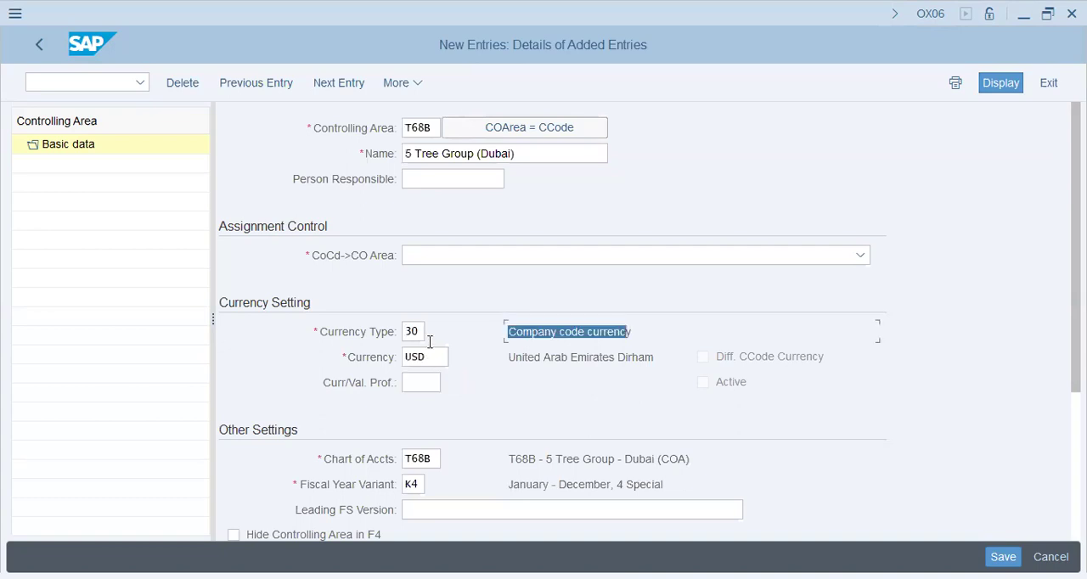
key(shift+Tab)
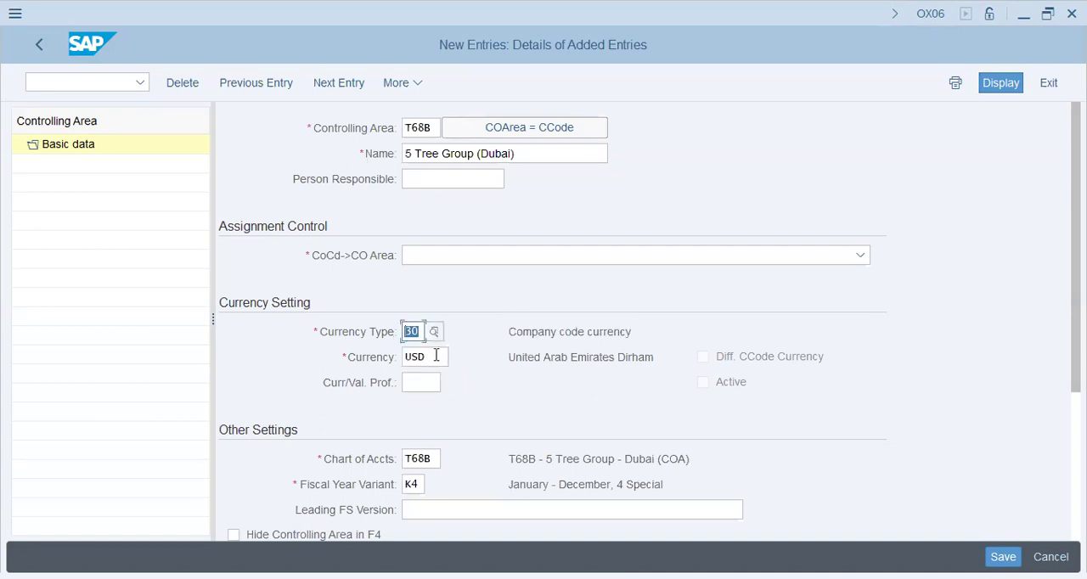
Keep the currency entry and set the controlling area's leading financial statement version to INT
key(Tab)
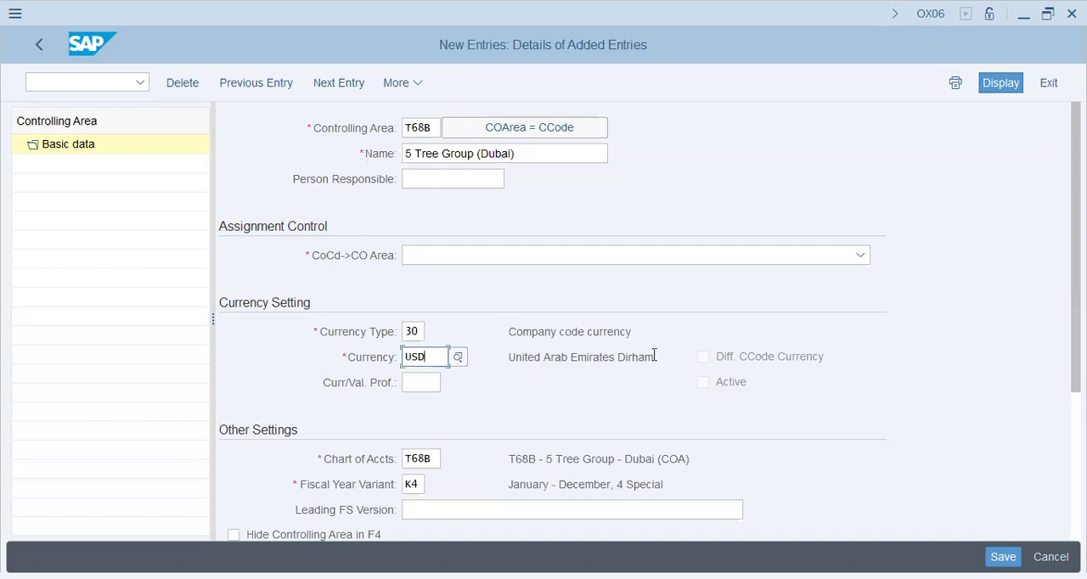
drag(654, 355, 532, 358)
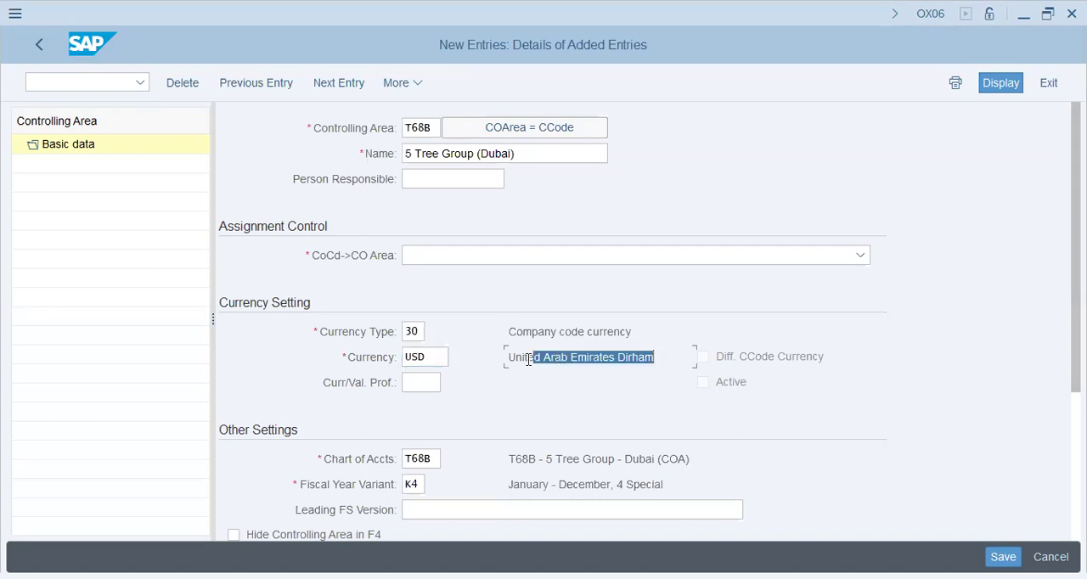
key(Return)
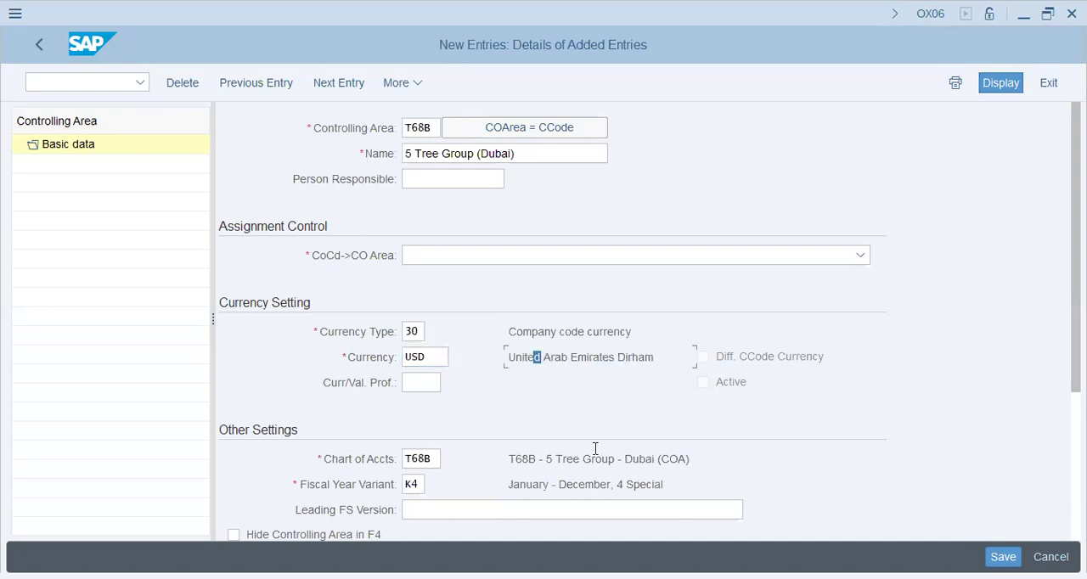
scroll(431, 454, down, 1)
click(427, 464)
text(INT)
key(Tab)
click(407, 416)
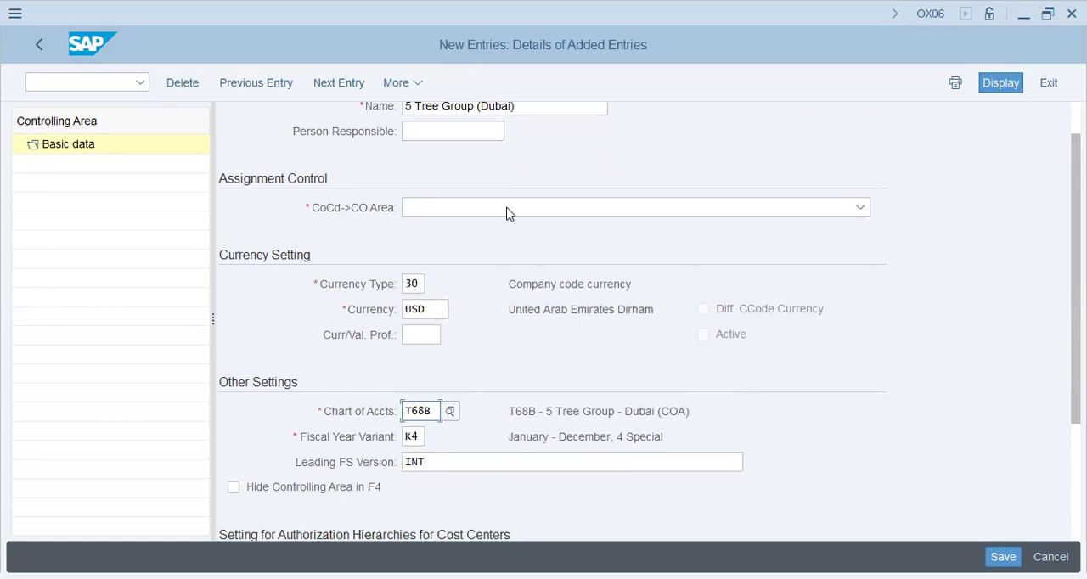
Set the company code assignment control to Cross-company-code cost accounting and save the controlling area to a customizing request
key(Down)
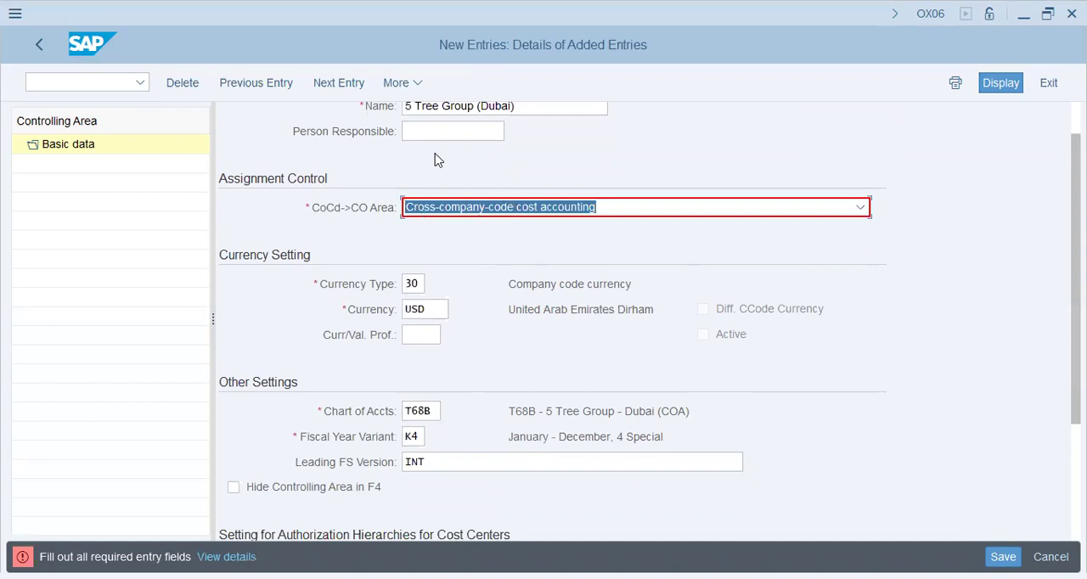
key(Delete)
key(ctrl+z)
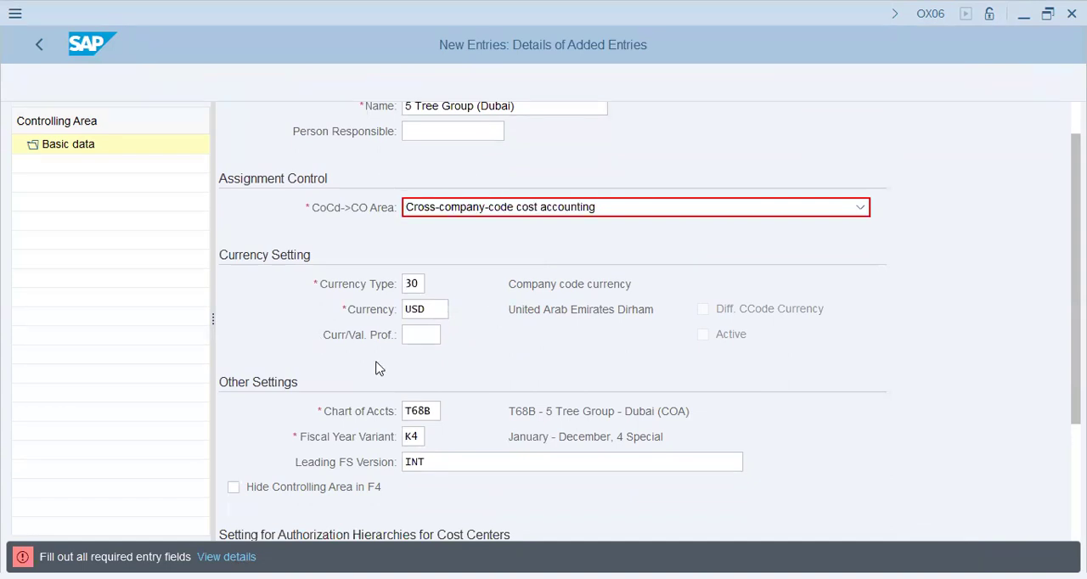
key(Return)
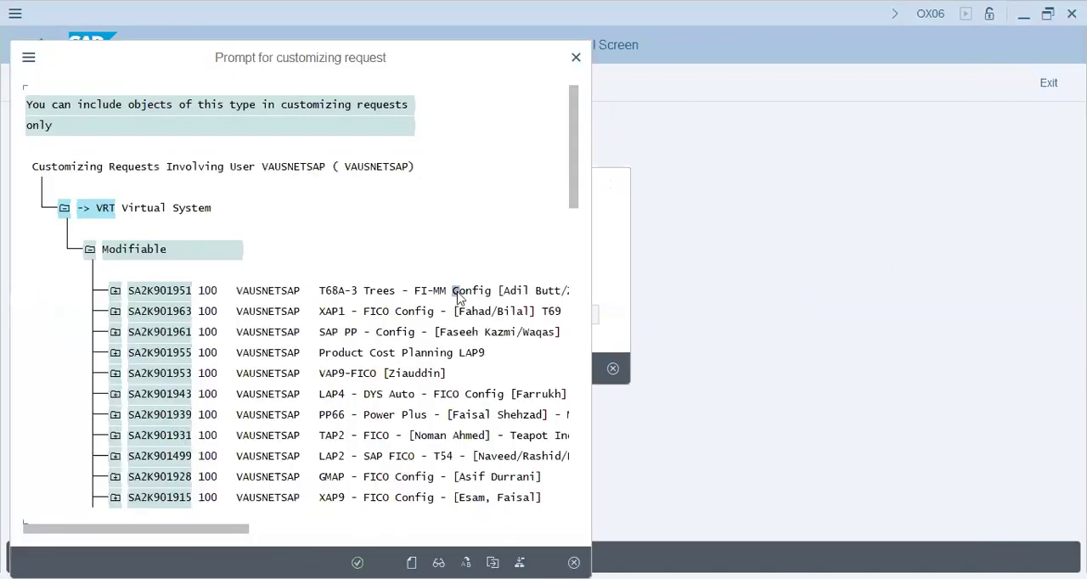
double_click(457, 294)
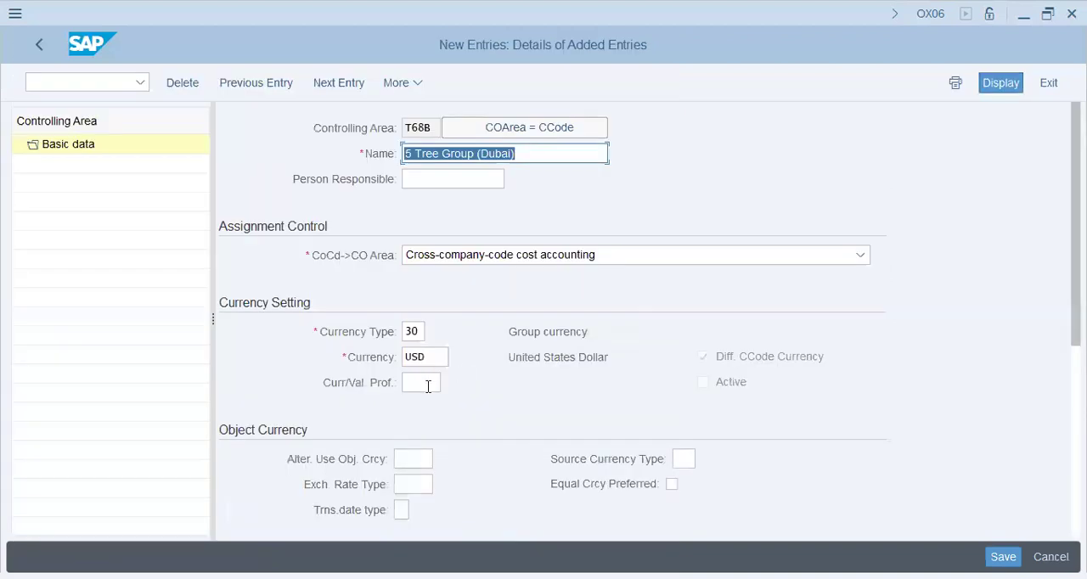
Check the saved basic data, switch to transaction OKKP and dismiss its inconsistency messages
click(427, 383)
scroll(419, 466, down, 1)
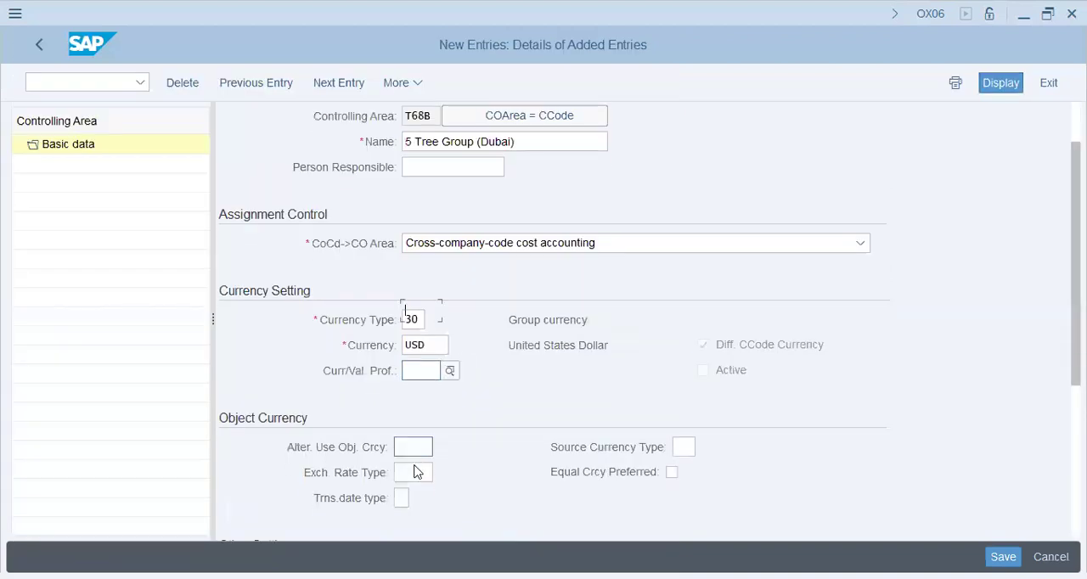
scroll(418, 466, down, 3)
scroll(416, 473, down, 3)
click(53, 78)
text(/no)
key(BackSpace)
text(okkp)
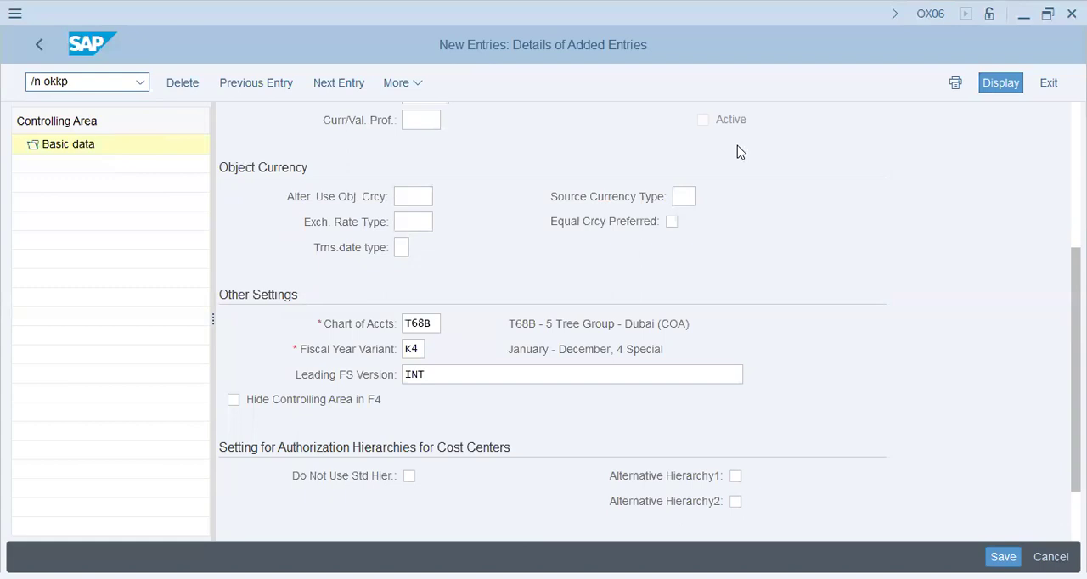
key(Return)
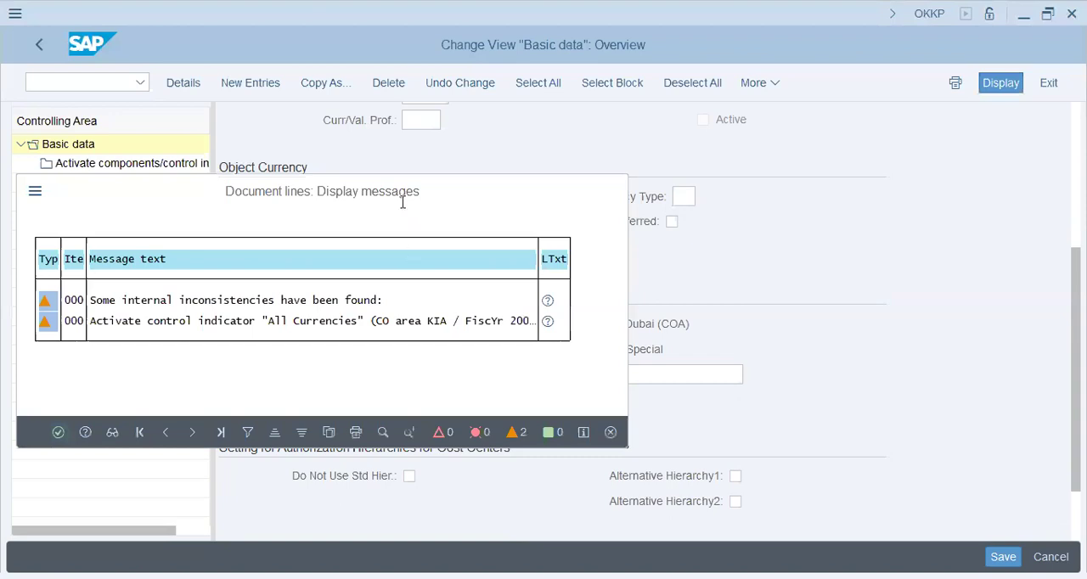
key(Return)
Find controlling area T68B in the overview of controlling areas and open its basic data details
click(473, 510)
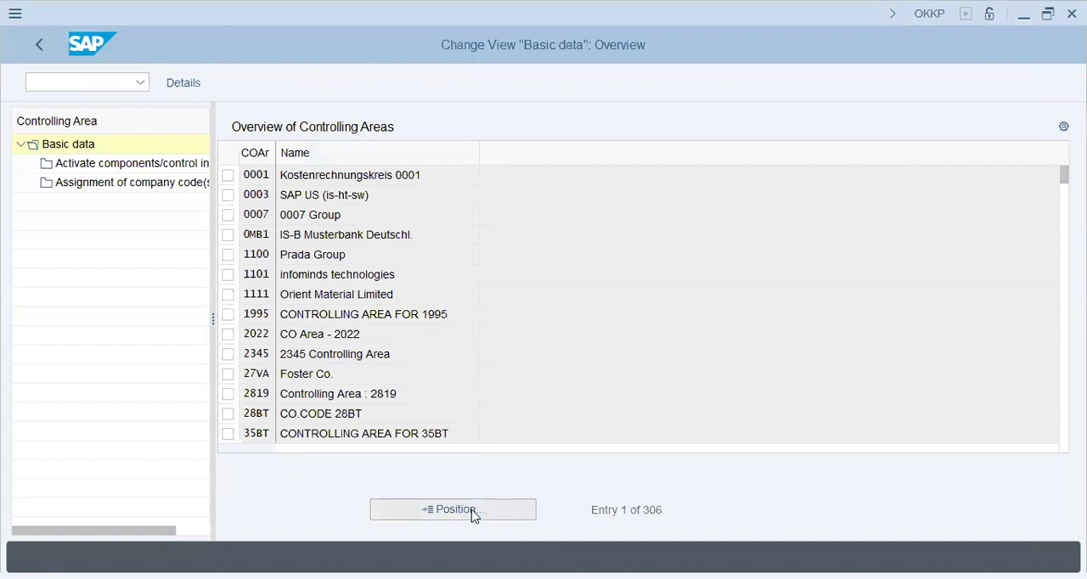
text(t68)
key(Down)
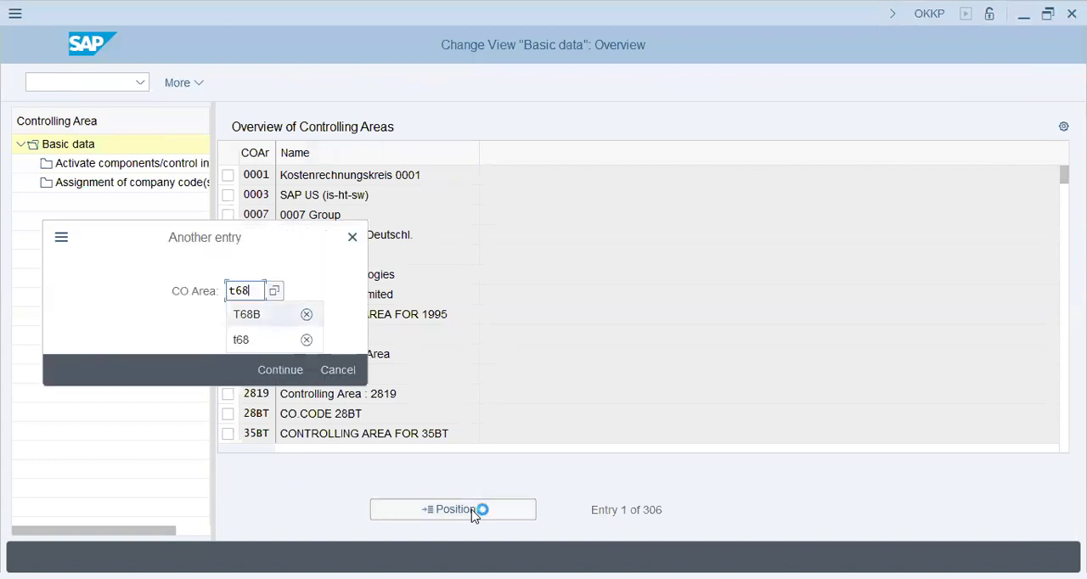
key(Return)
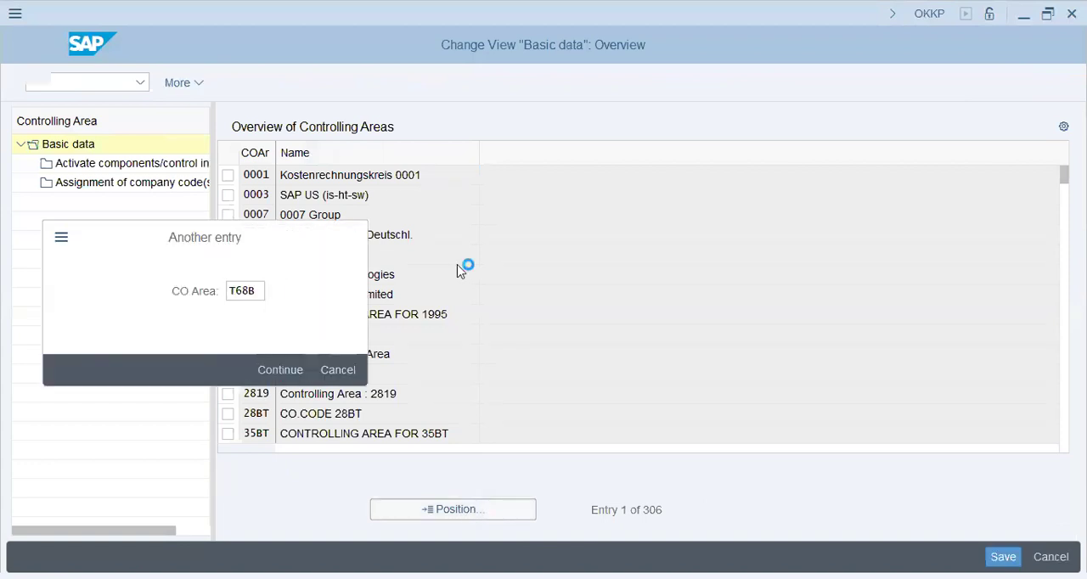
click(228, 175)
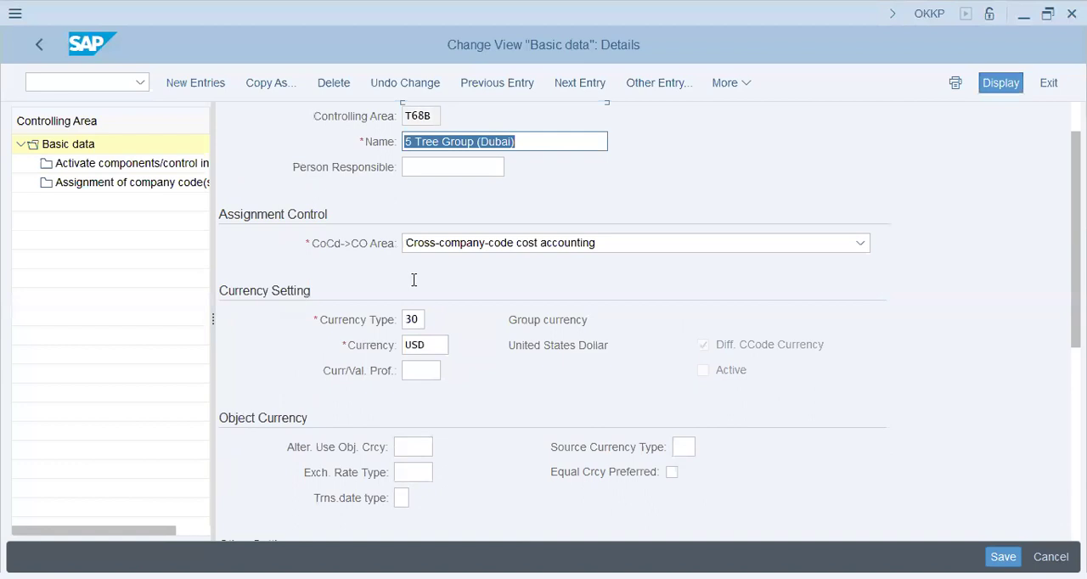
Review the currency settings of T68B and set its object currency exchange rate type to M
scroll(412, 281, down, 1)
drag(534, 271, 612, 267)
drag(530, 300, 612, 299)
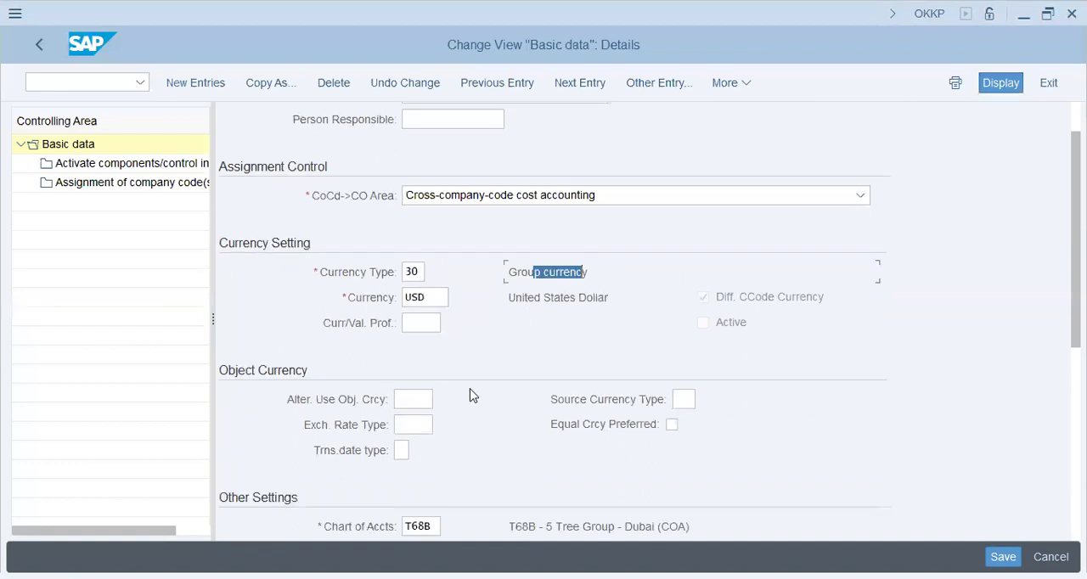
scroll(413, 416, down, 1)
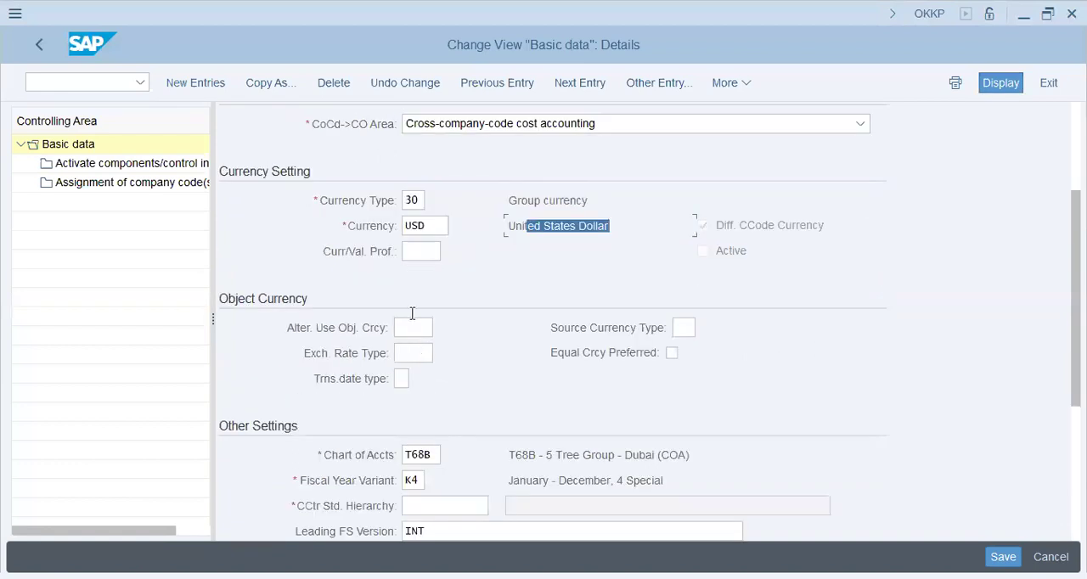
scroll(414, 316, down, 1)
click(528, 379)
text(M)
key(Tab)
key(Tab)
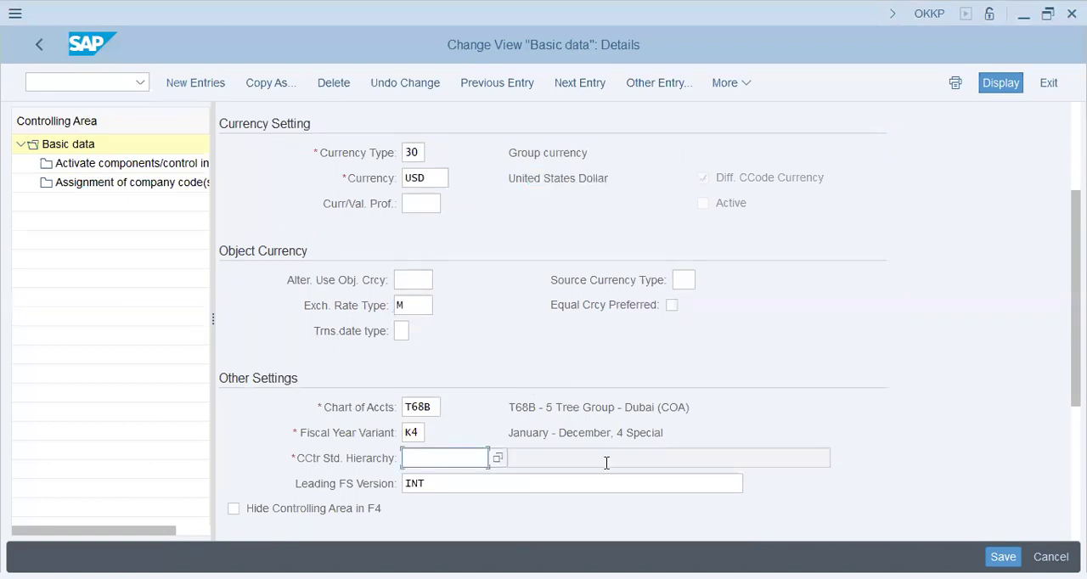
Enter T68B as the cost center standard hierarchy, go to the component activation settings and agree to create the hierarchy
text(t68b)
key(Tab)
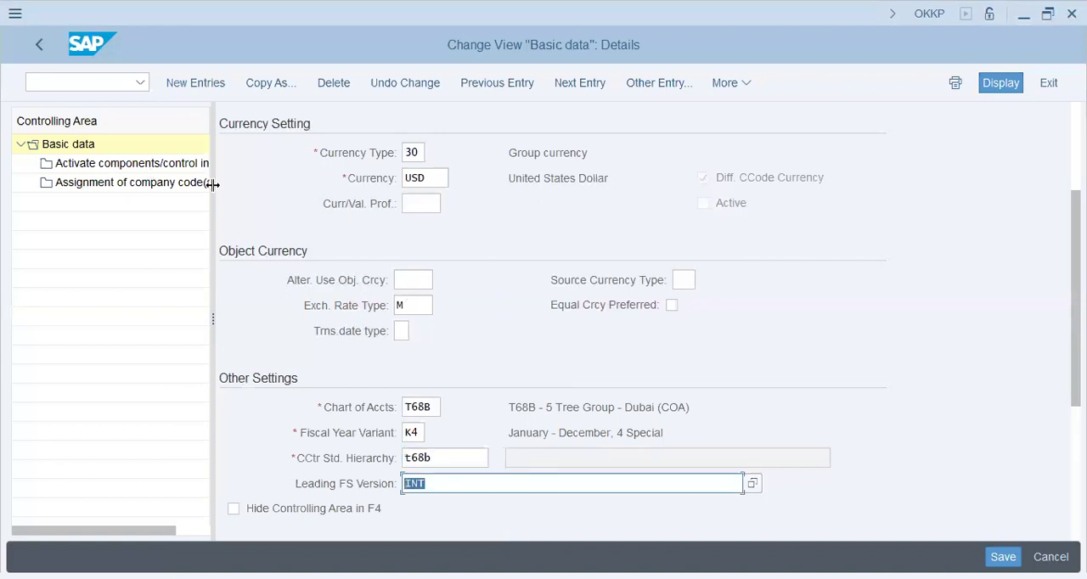
click(152, 169)
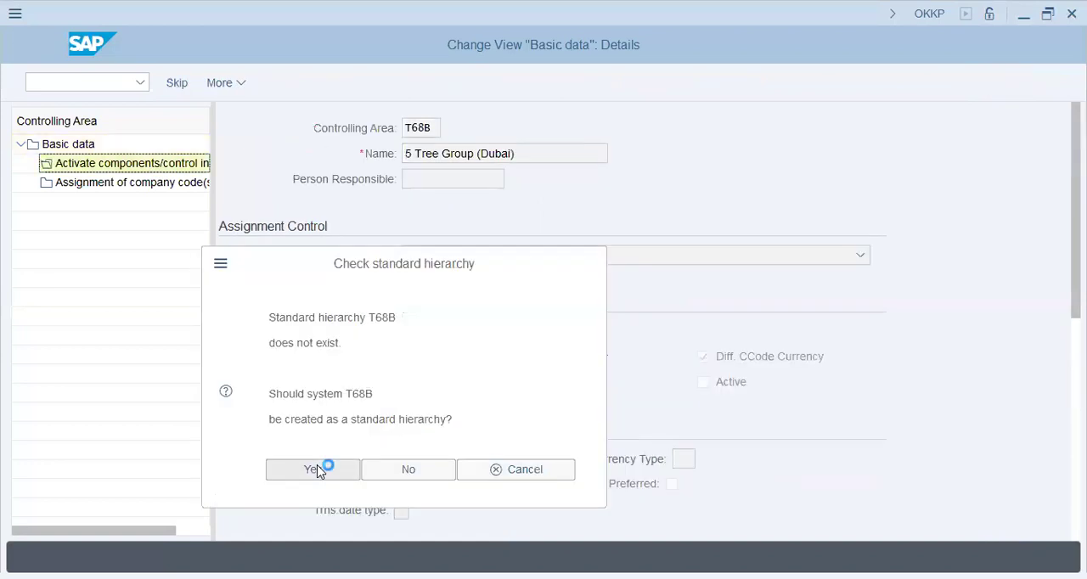
click(313, 469)
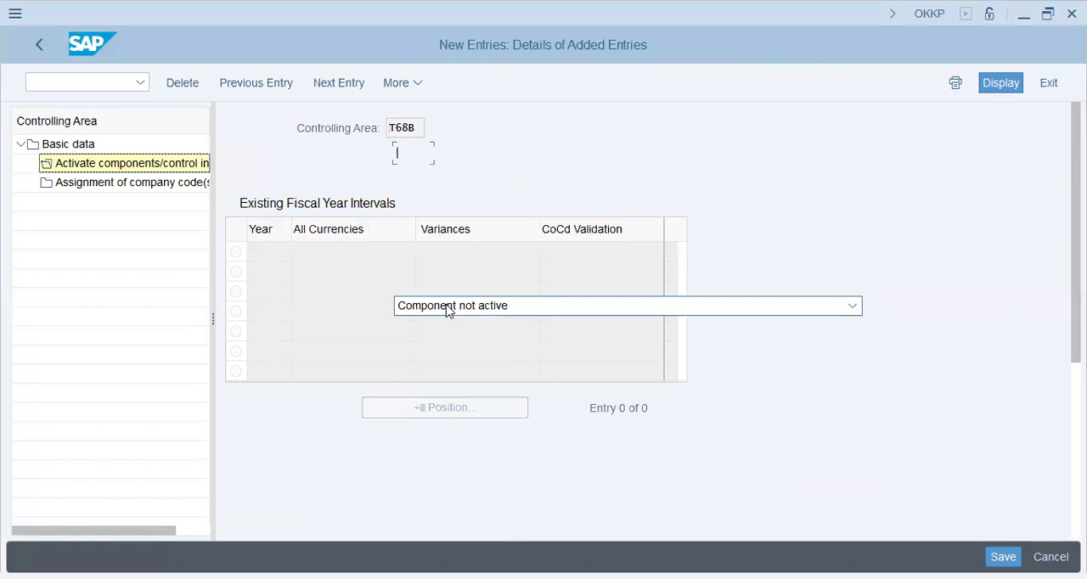
In a new entry for fiscal year 2024, set Cost Centers and Order Management to Component active
text(202)
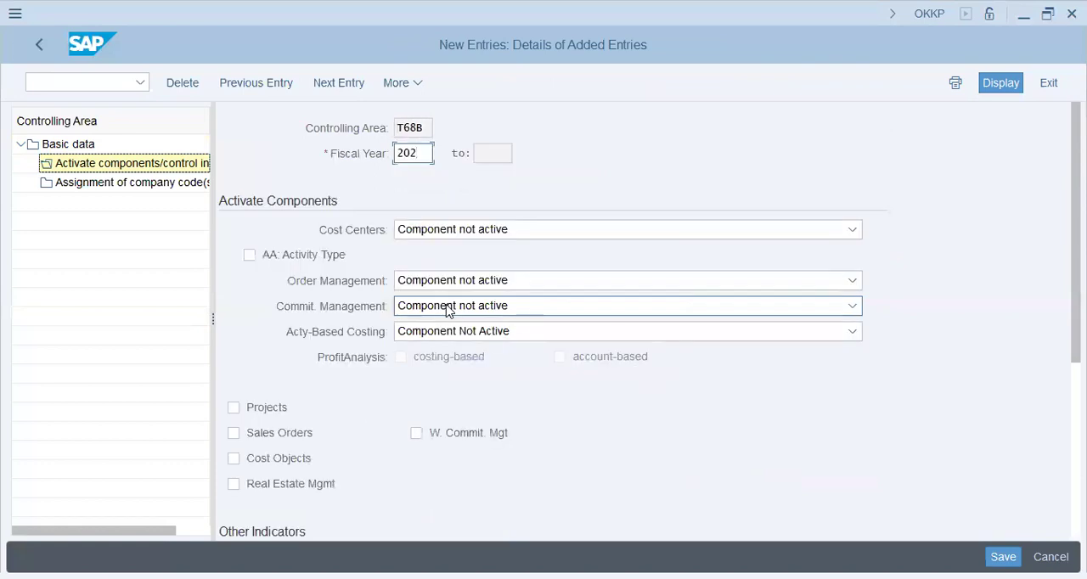
text(4)
key(Tab)
click(480, 233)
click(485, 278)
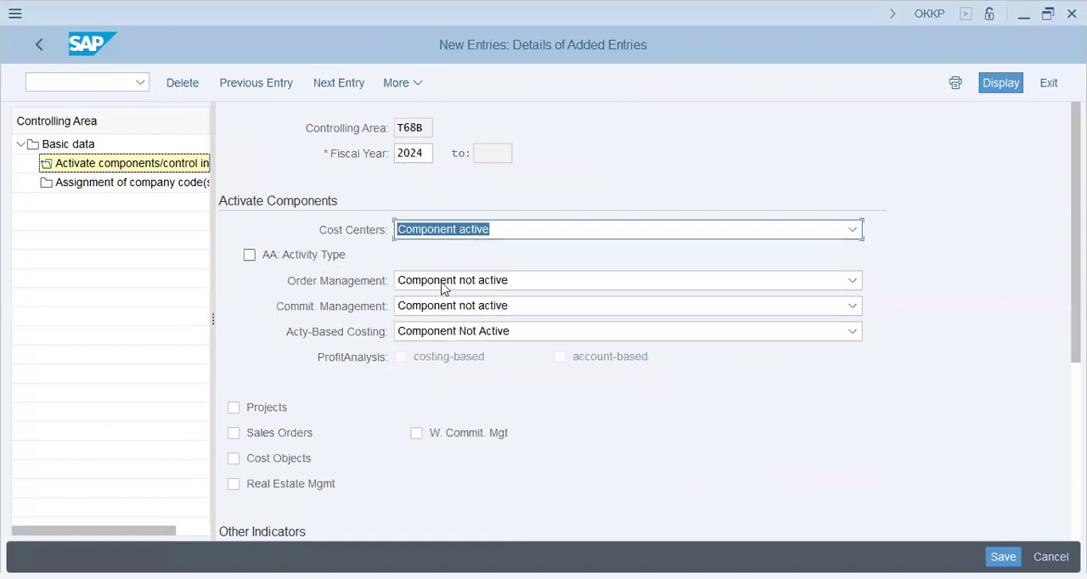
click(442, 284)
click(446, 331)
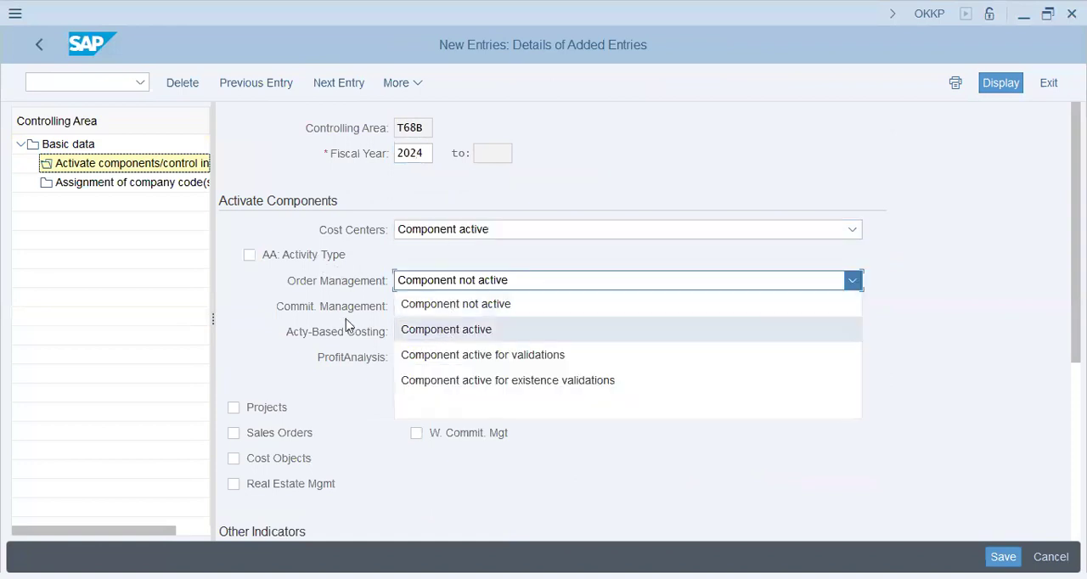
Activate Projects, Sales Orders and Cost Objects for the fiscal year, and enable the Variances indicator
click(265, 409)
click(273, 434)
click(262, 460)
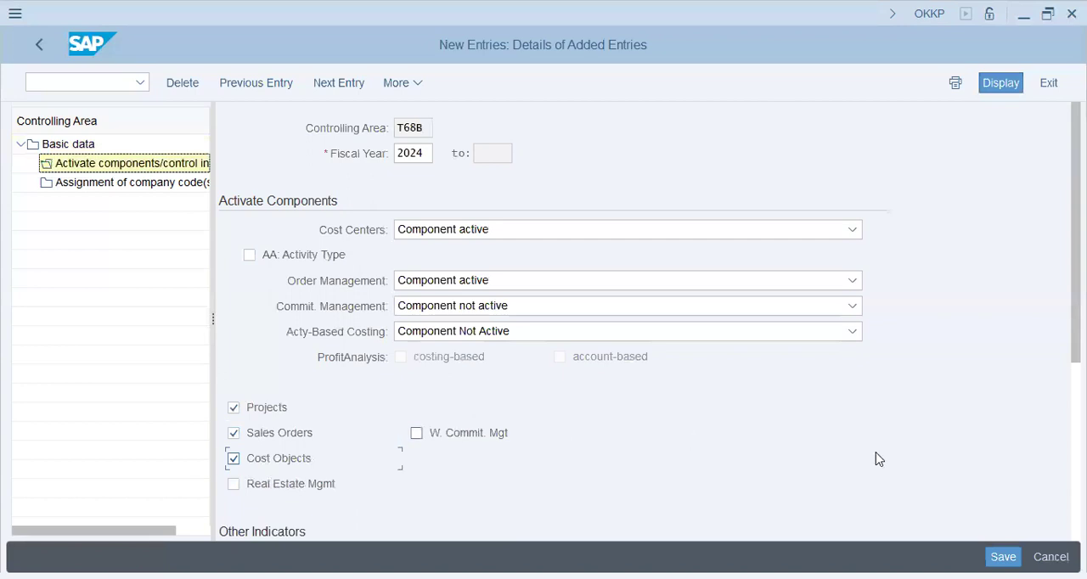
scroll(878, 459, down, 3)
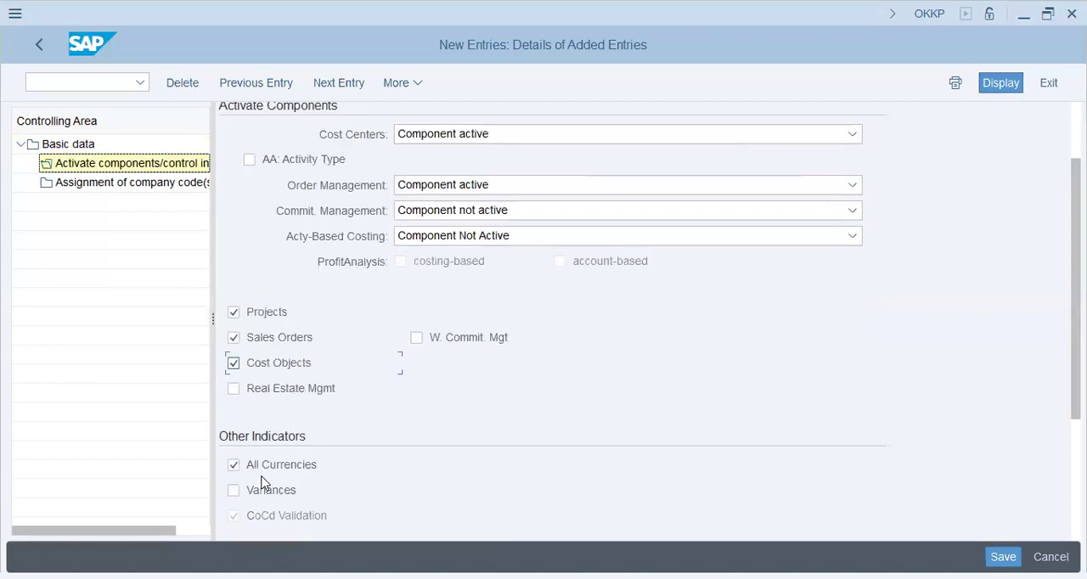
click(264, 489)
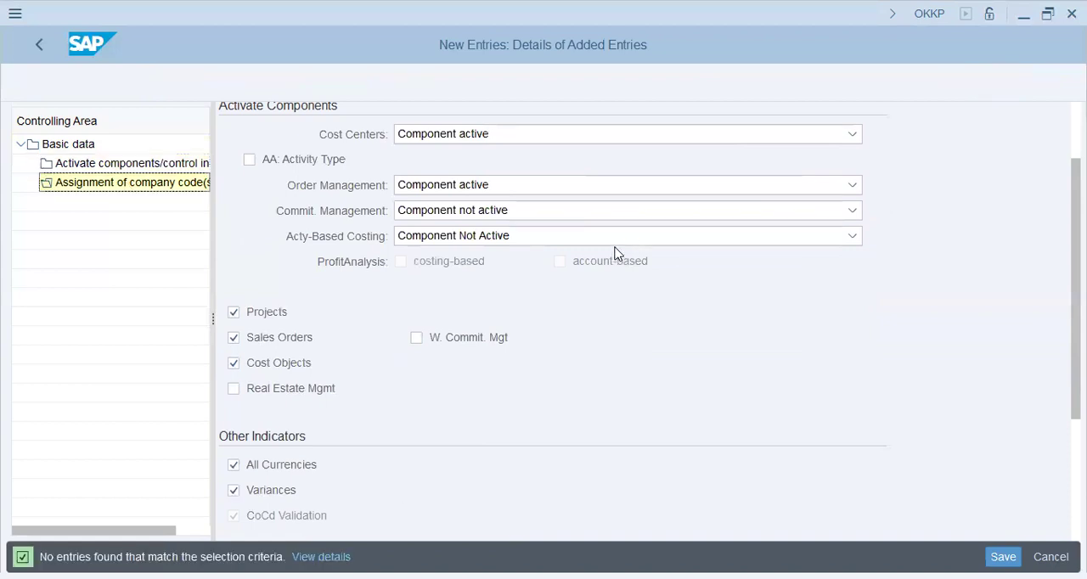
Add company code T68B as a new entry in the company code assignment of controlling area T68B
click(230, 84)
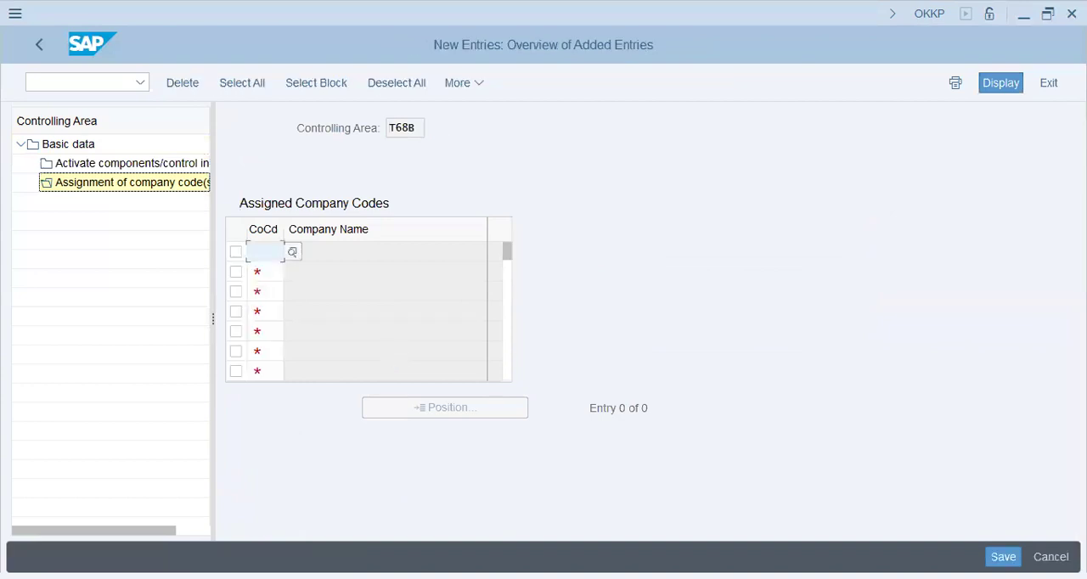
text(t68b)
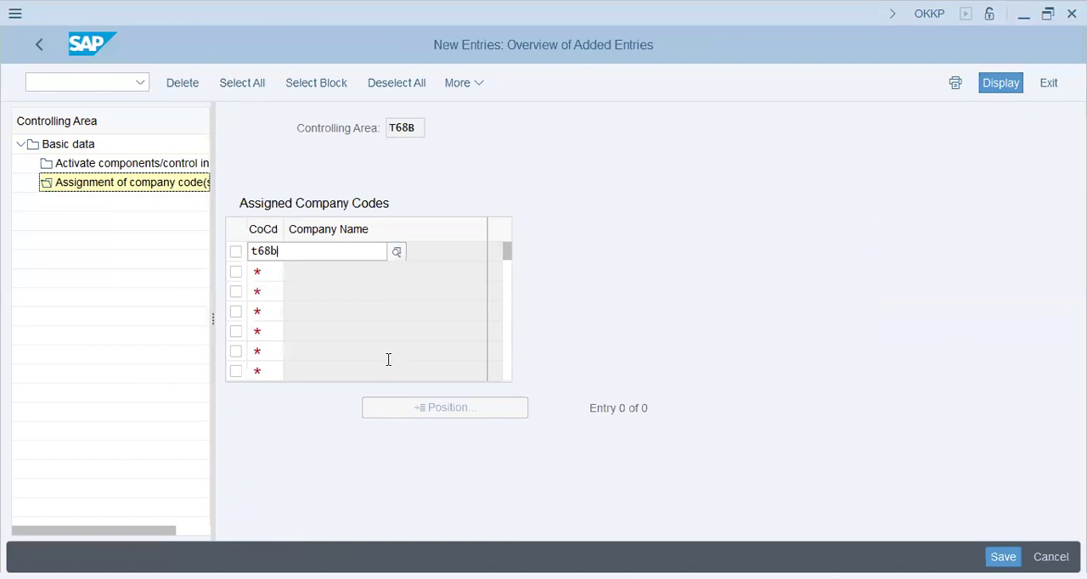
click(340, 331)
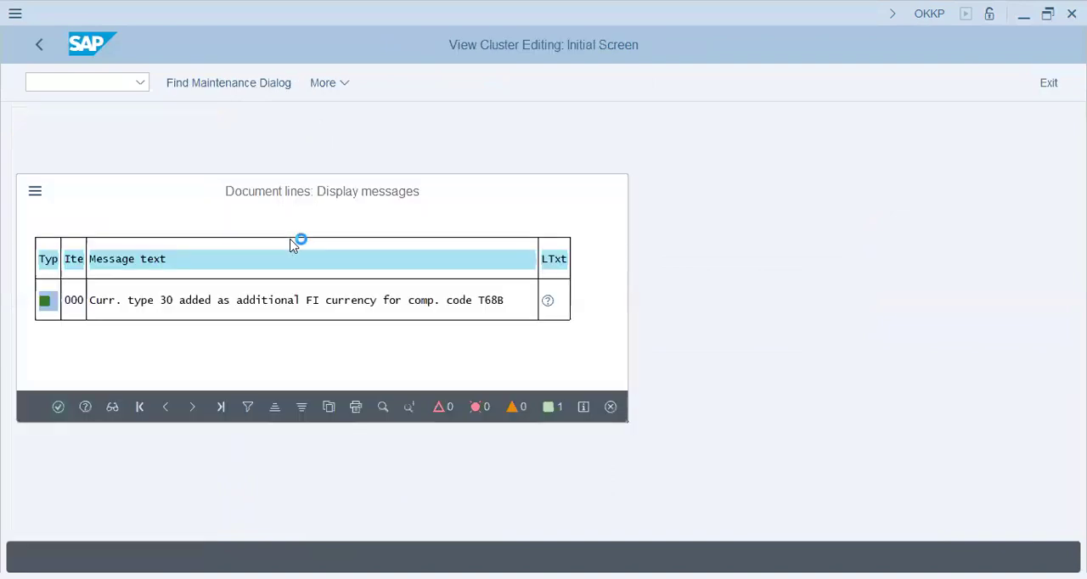
Save the controlling area settings to customizing request SA2K901951 and dismiss the message lists
key(Return)
click(361, 372)
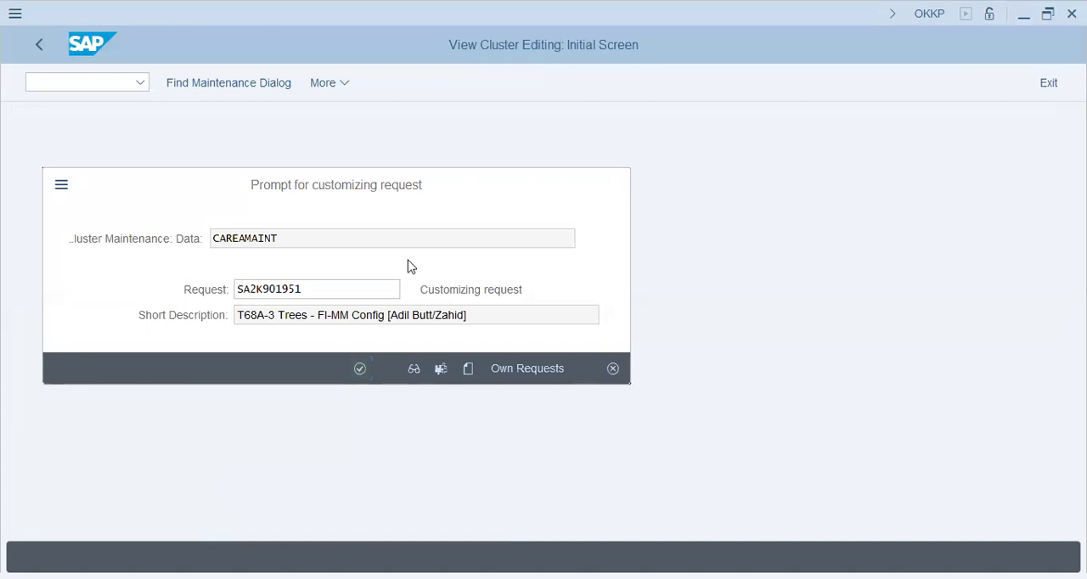
key(Return)
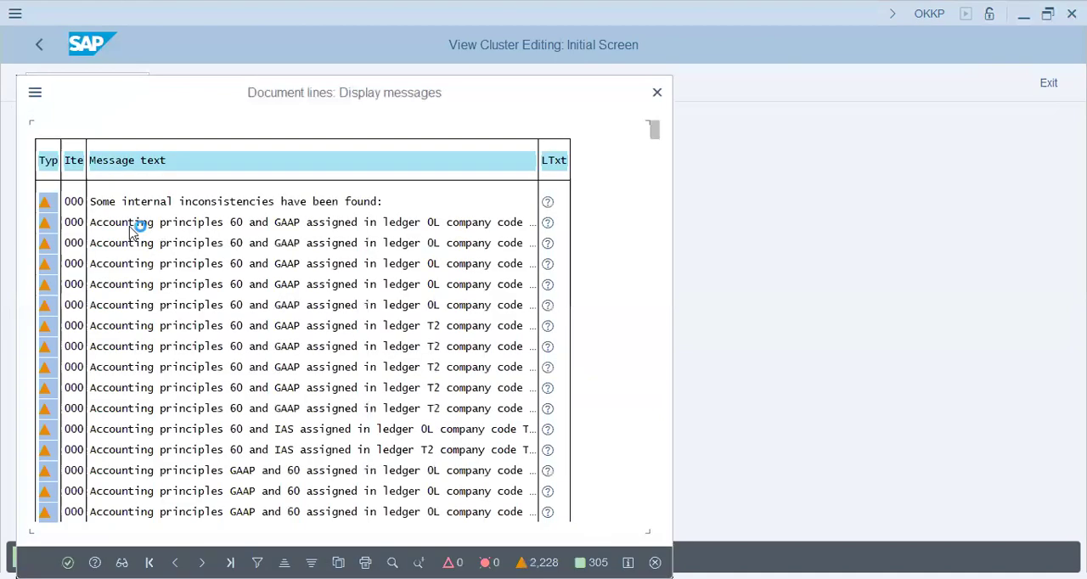
key(Return)
Leave the controlling area maintenance and open the SAP Customizing Implementation Guide with transaction code /n spro
click(96, 88)
text(/n spro)
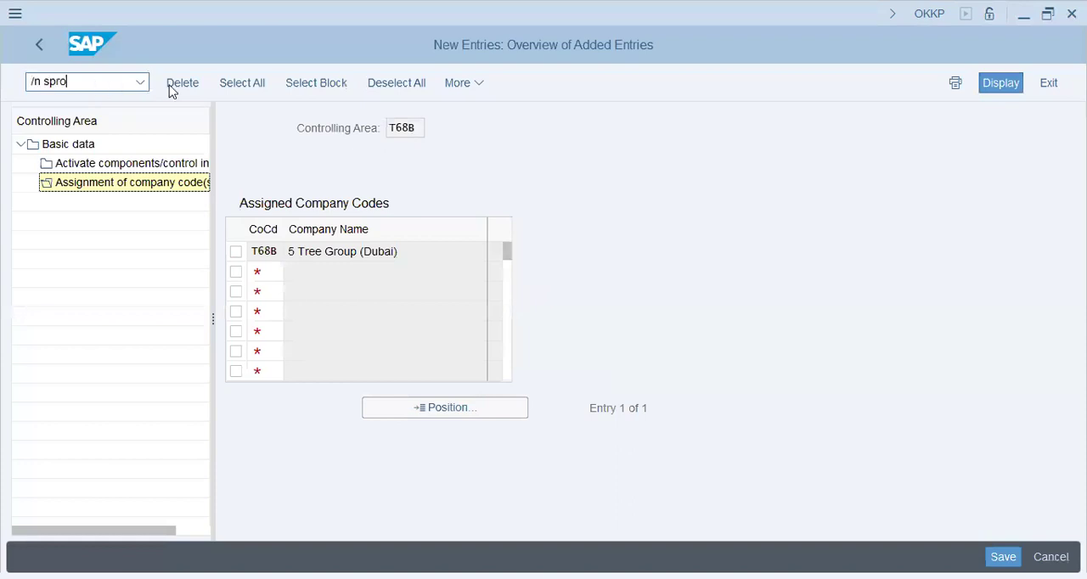
key(Return)
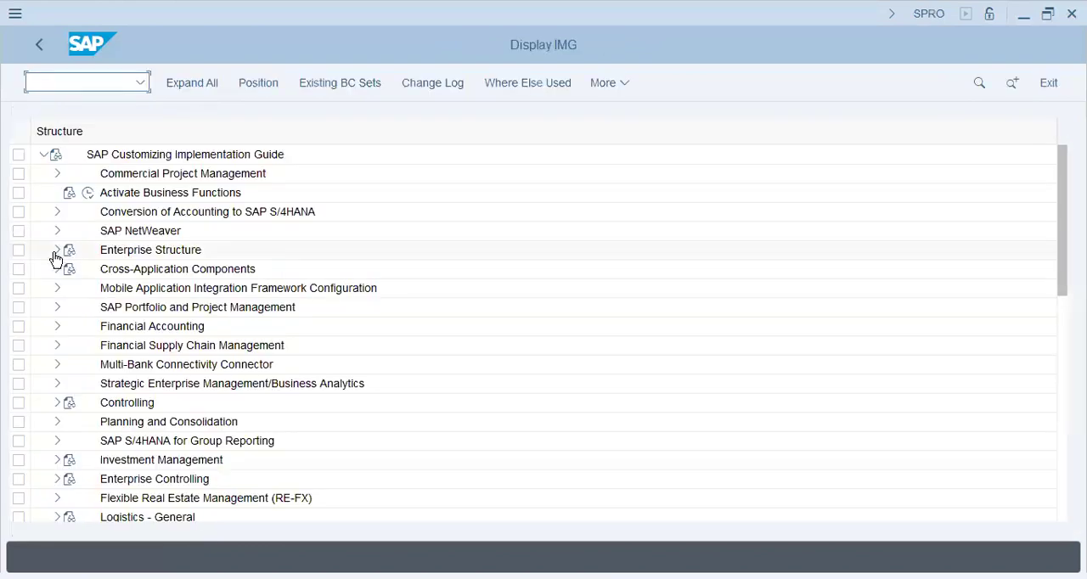
Execute Define Settings for Ledgers and Currency Types under Financial Accounting Global Settings > Ledgers > Ledger, and dismiss the consistency check messages
click(57, 326)
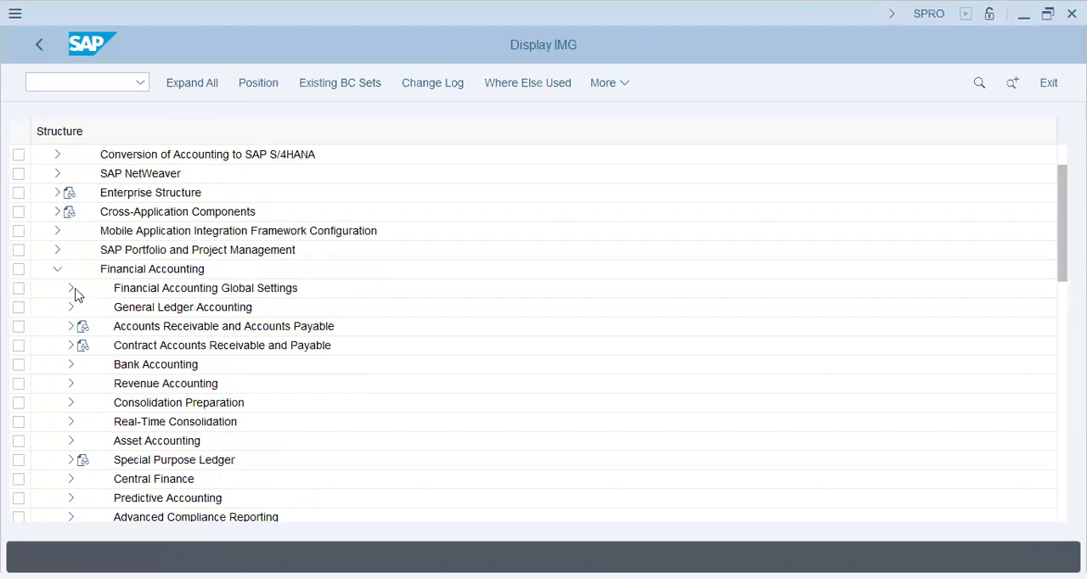
click(230, 293)
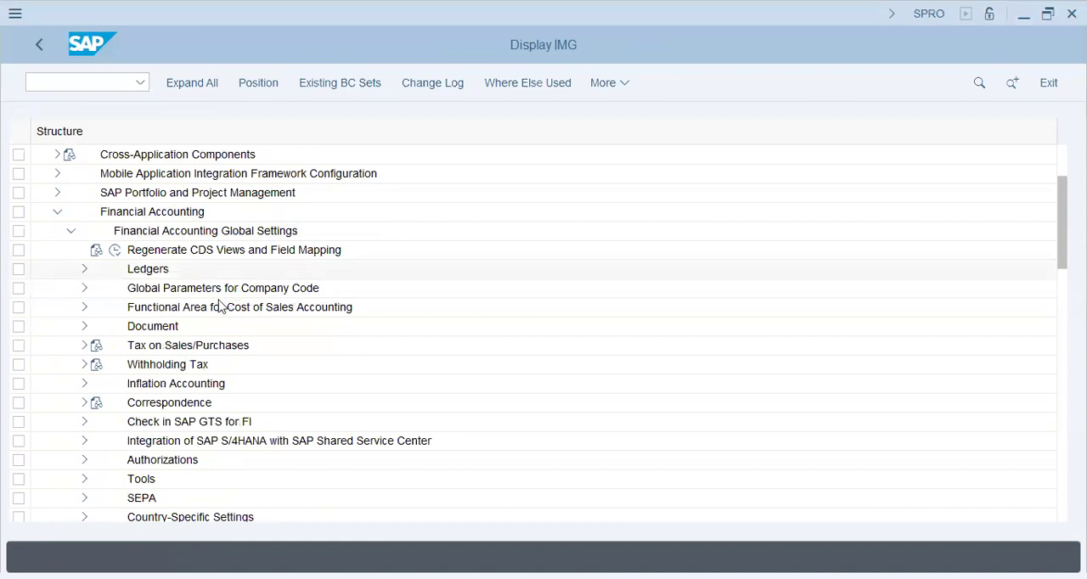
click(155, 307)
double_click(165, 311)
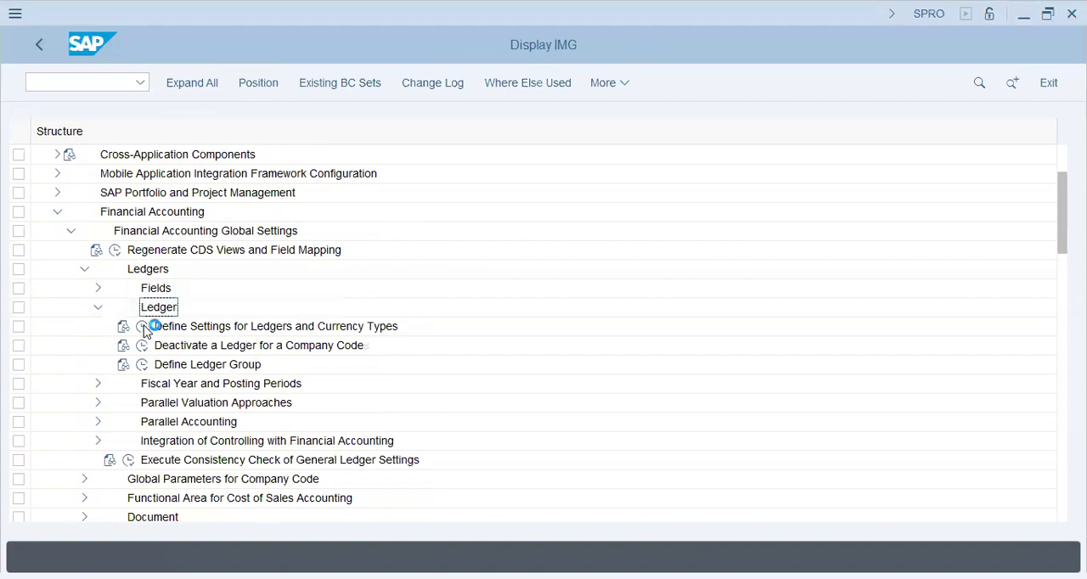
click(143, 327)
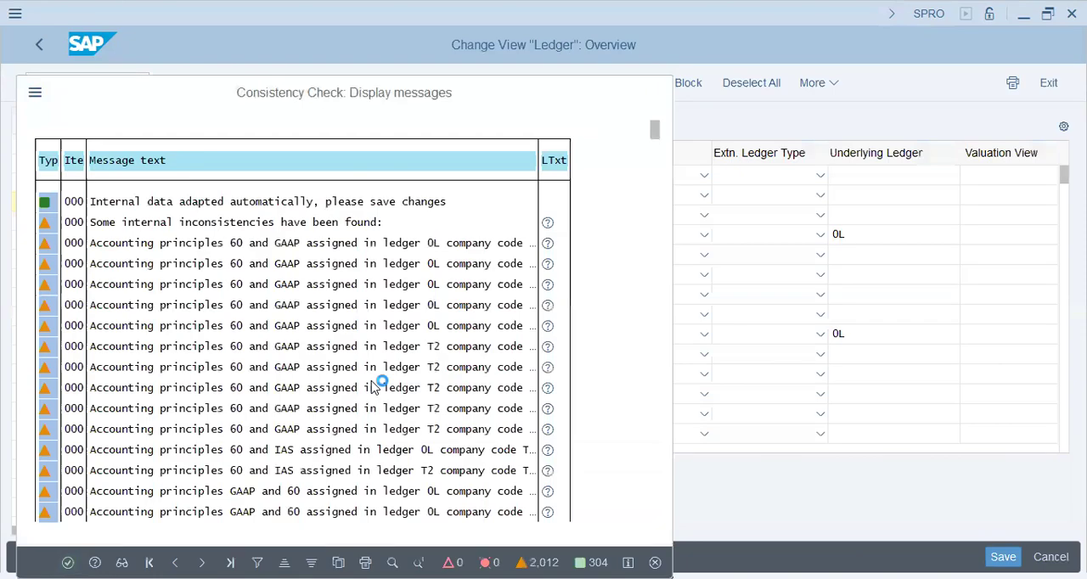
key(Return)
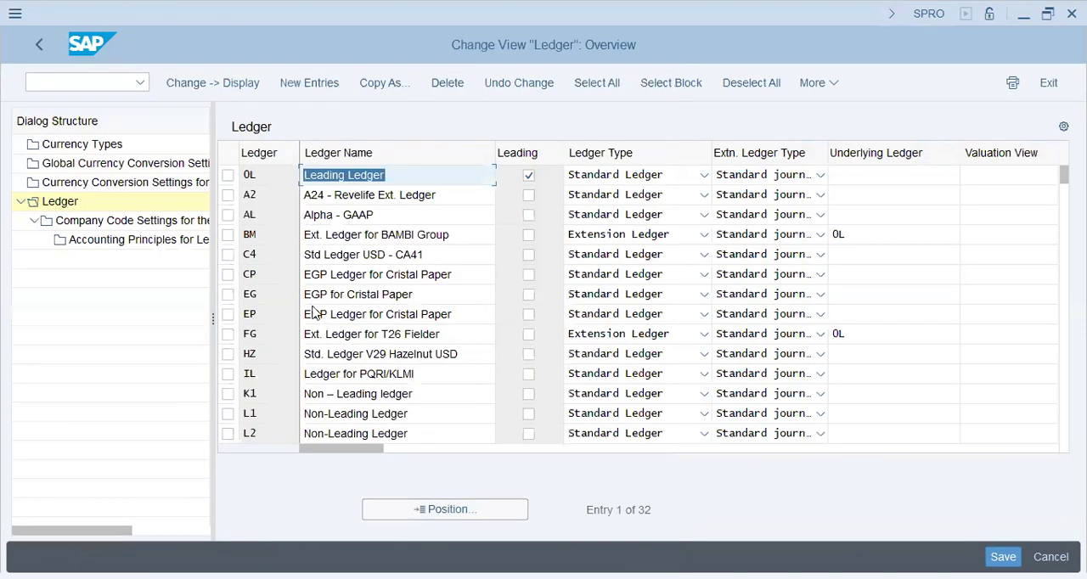
Select leading ledger 0L, open its Company Code Settings for the Ledger, and dismiss the consistency check messages
click(391, 175)
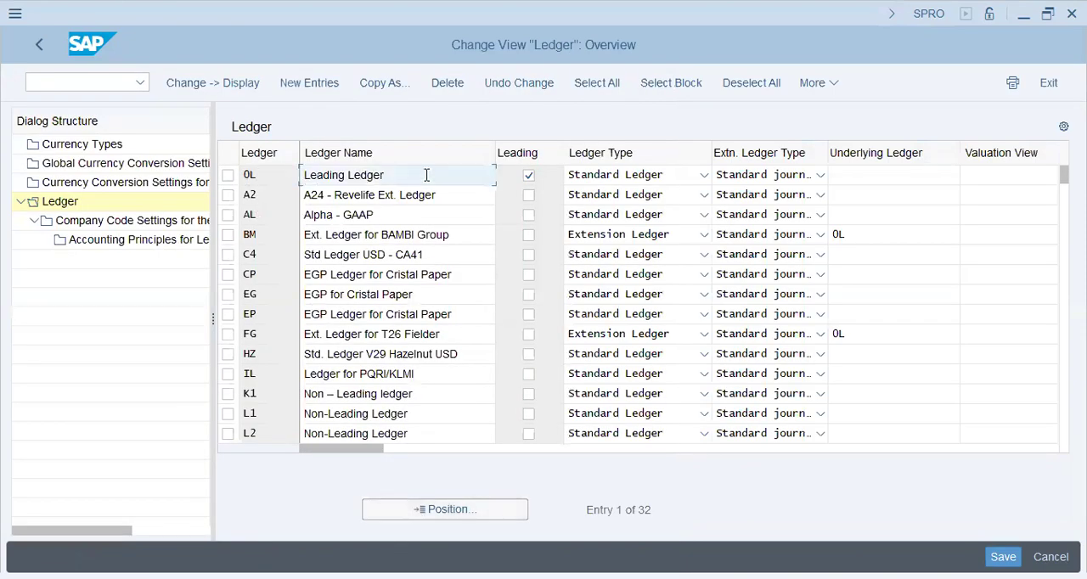
drag(297, 173, 421, 129)
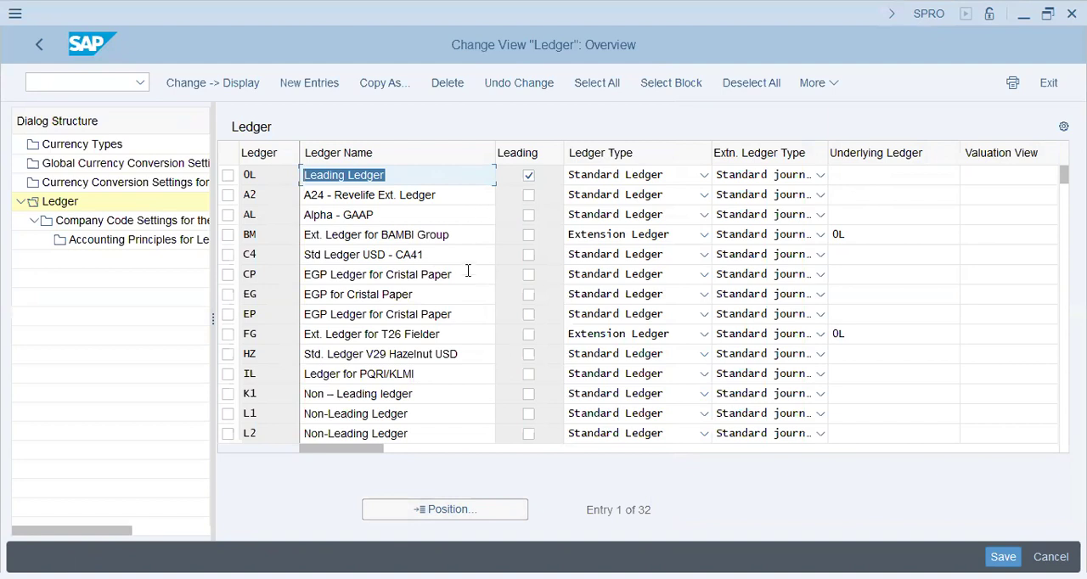
click(228, 176)
click(135, 220)
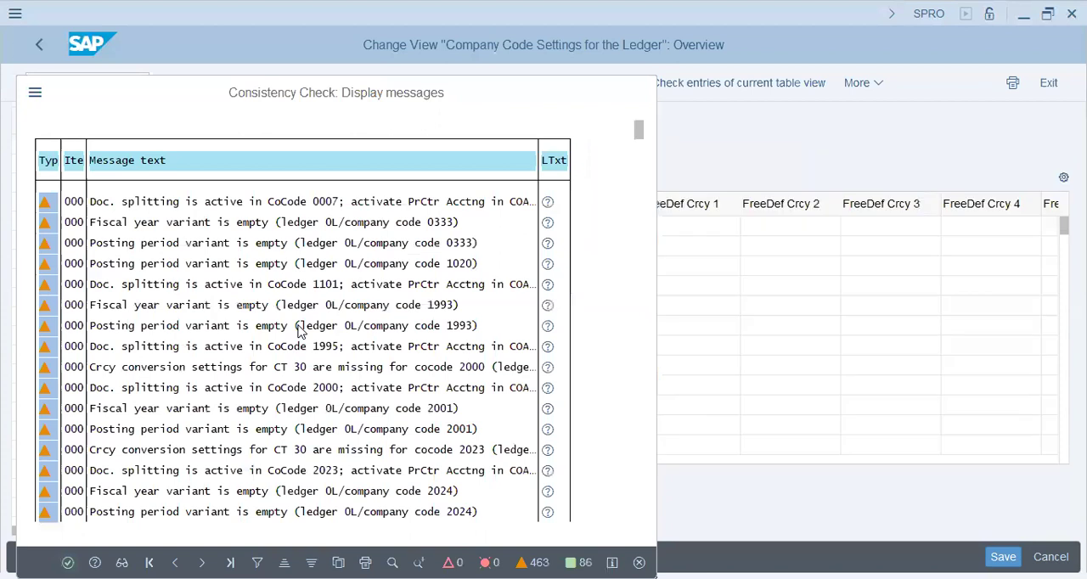
key(Return)
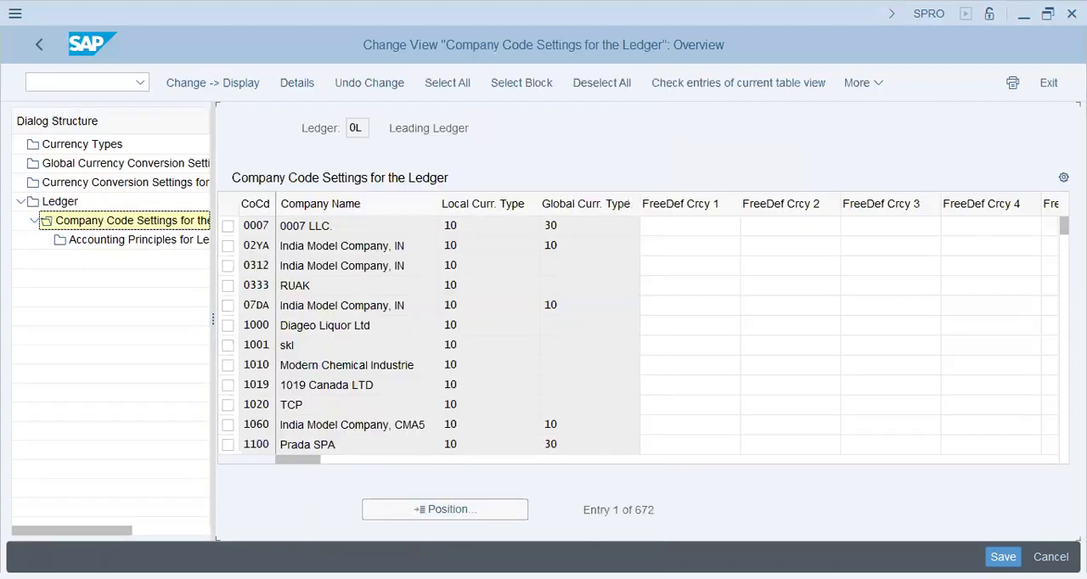
Position the ledger's company code list on T68B and examine its local and global currency types
click(456, 511)
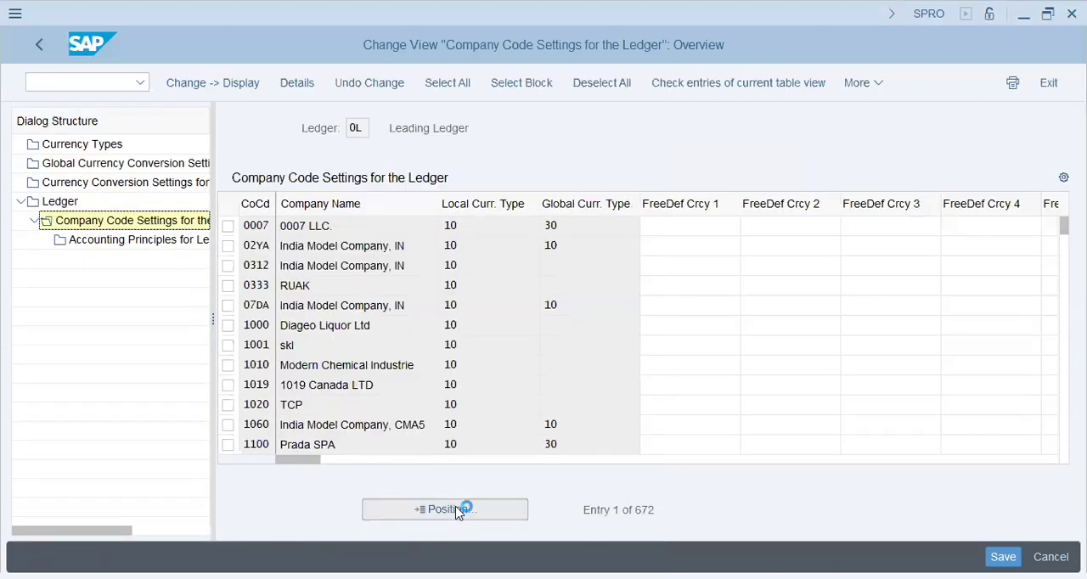
click(456, 511)
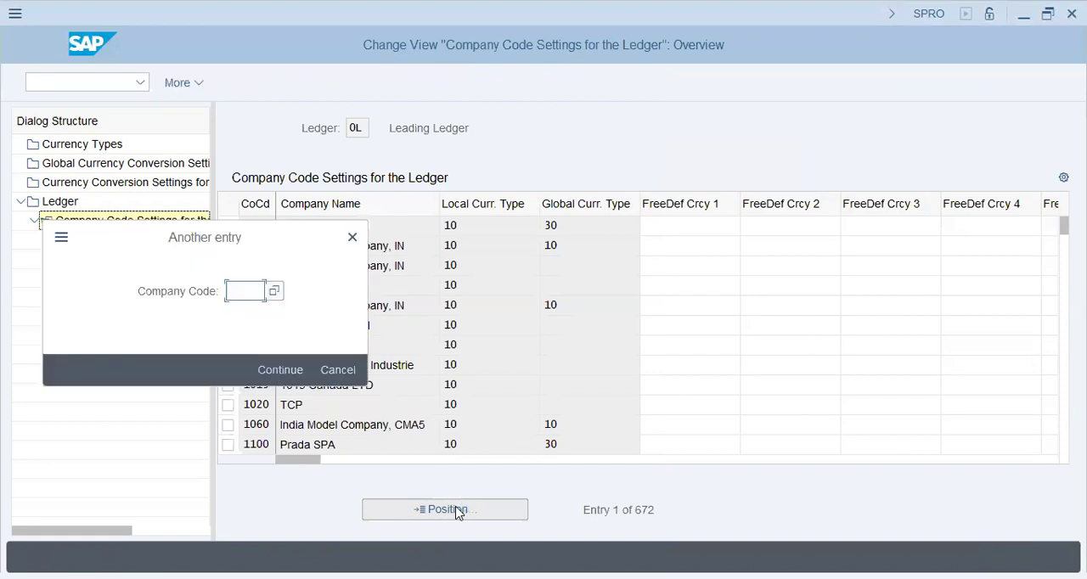
text(1000)
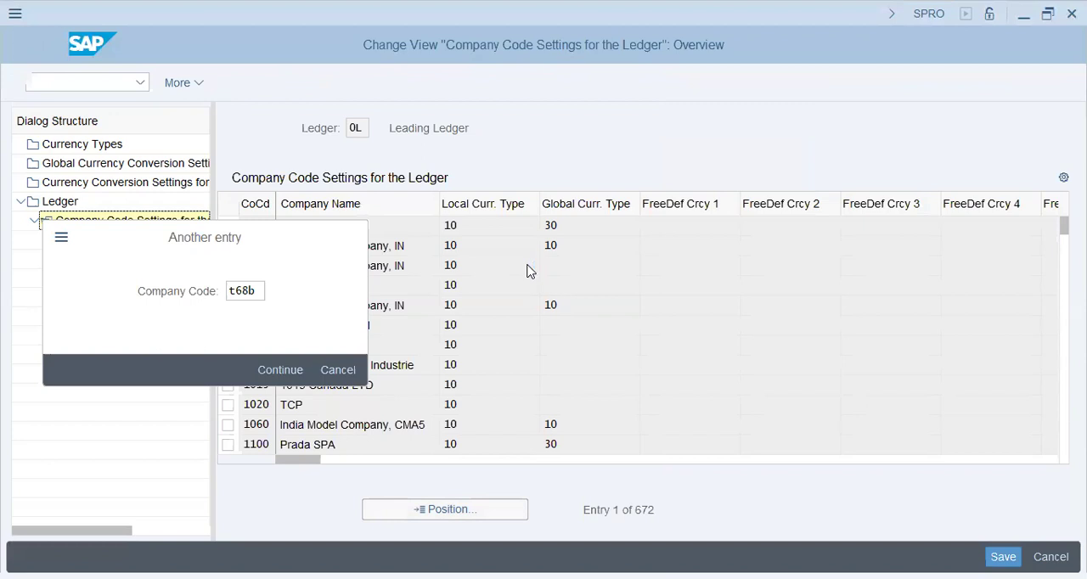
click(343, 230)
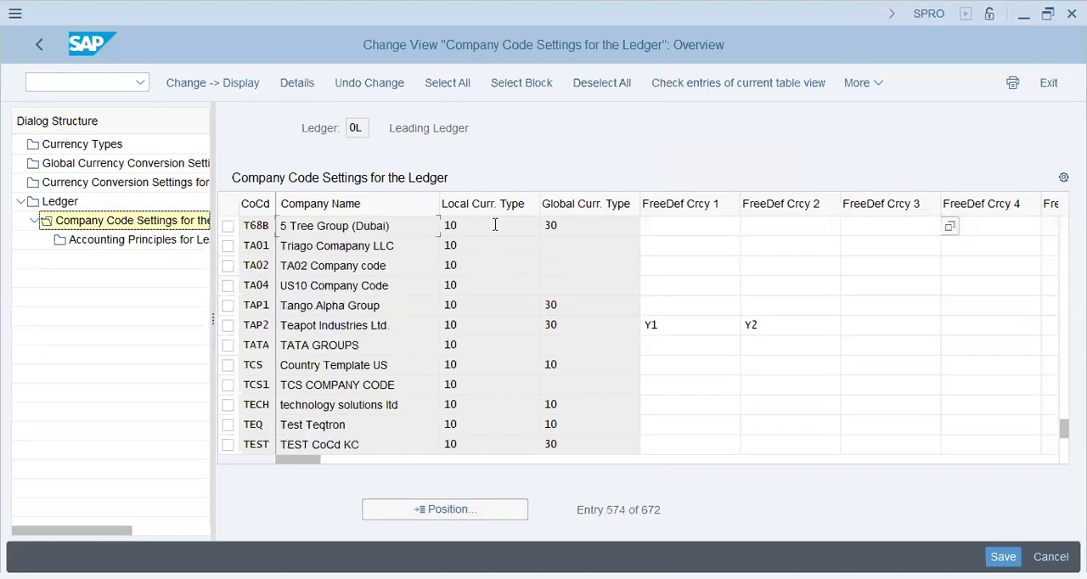
click(570, 229)
click(492, 228)
drag(577, 231, 525, 226)
click(584, 221)
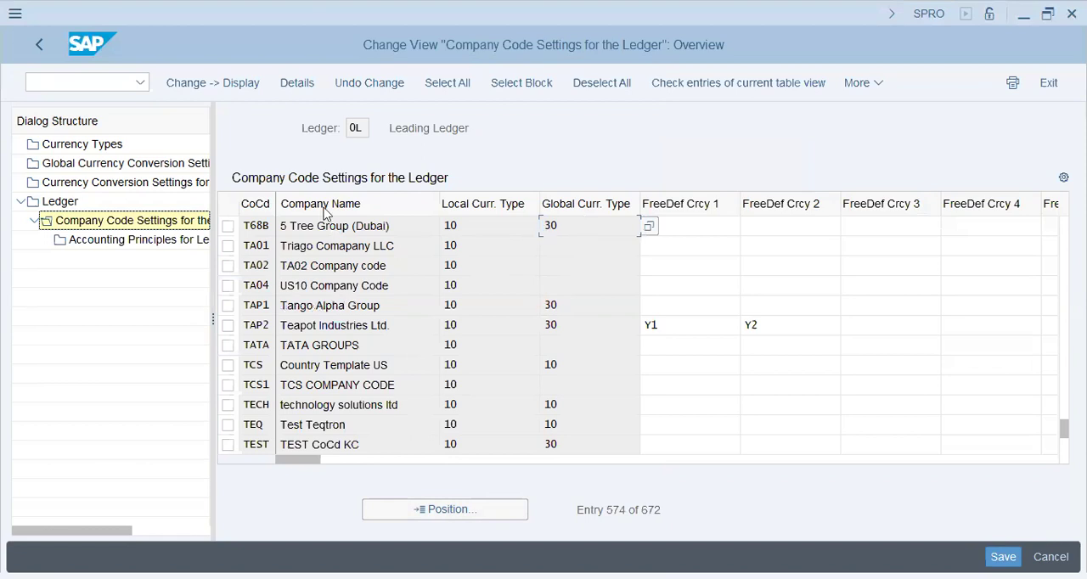
In Currency Conversion Settings for Company Codes, create a new entry for company code T68B with currency type Y2
click(109, 188)
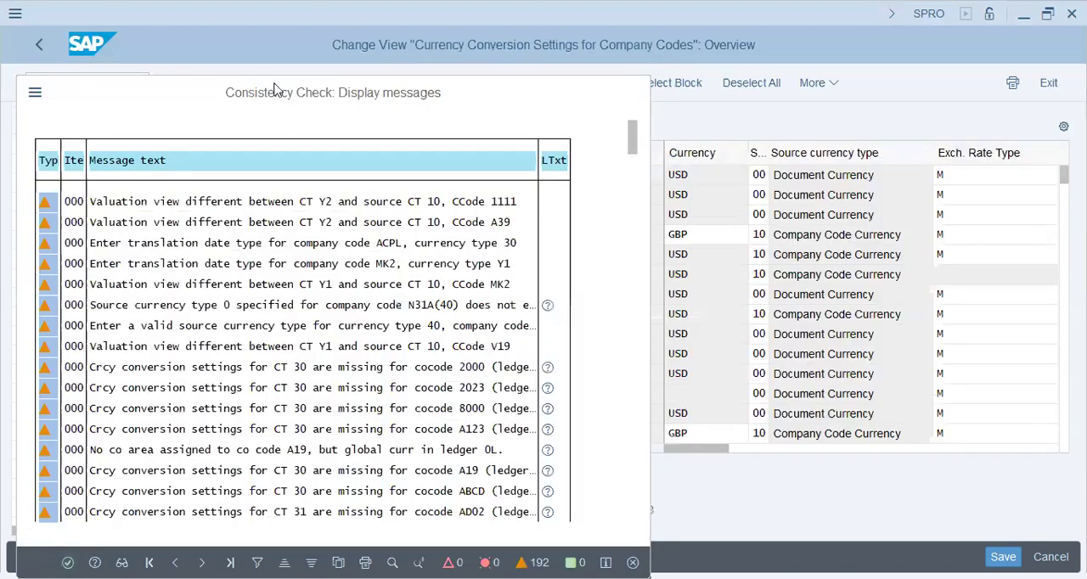
key(Return)
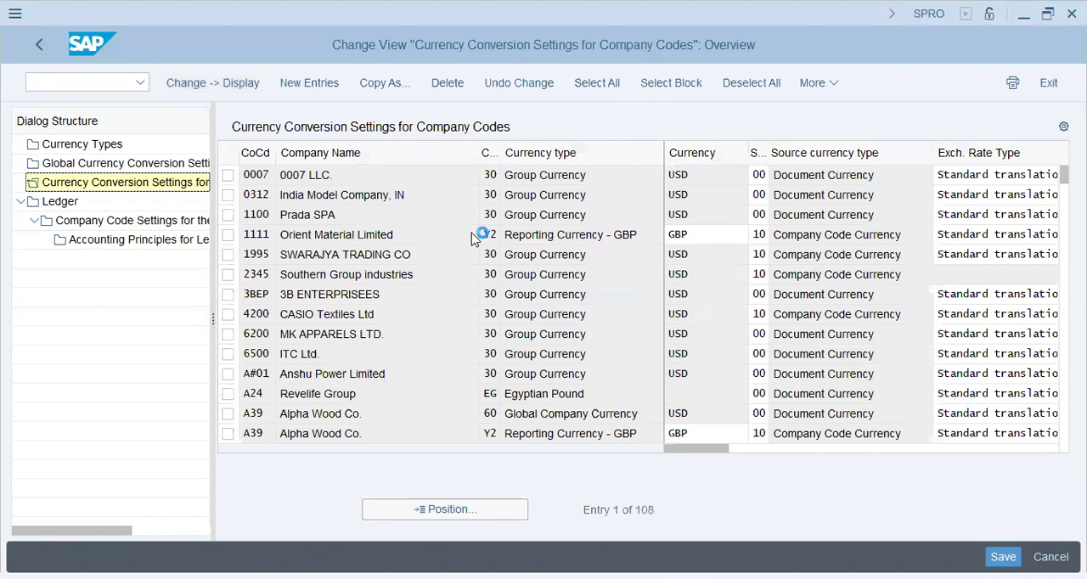
key(F5)
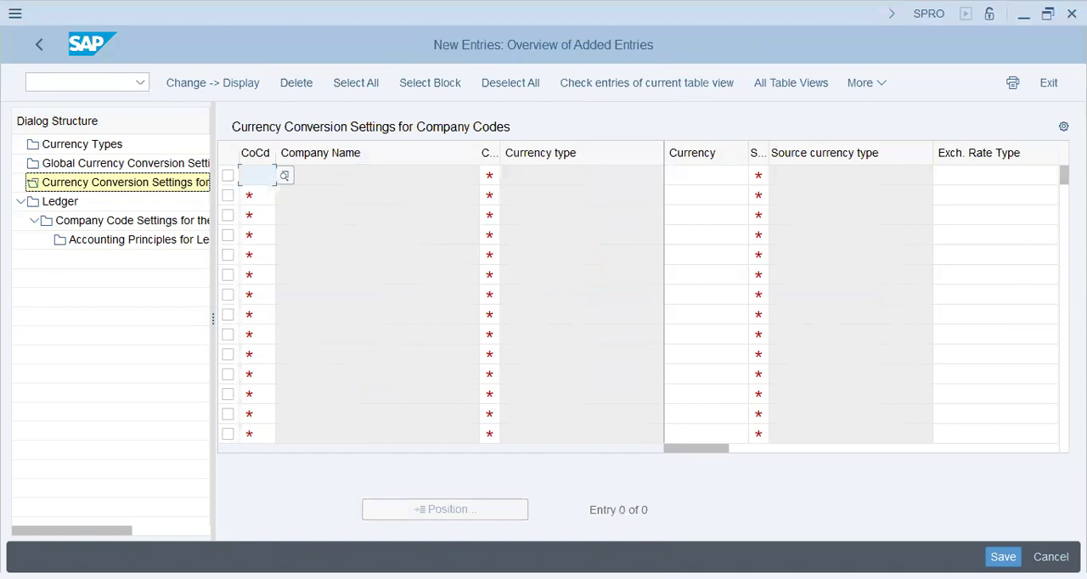
text(t68b)
key(Tab)
click(509, 176)
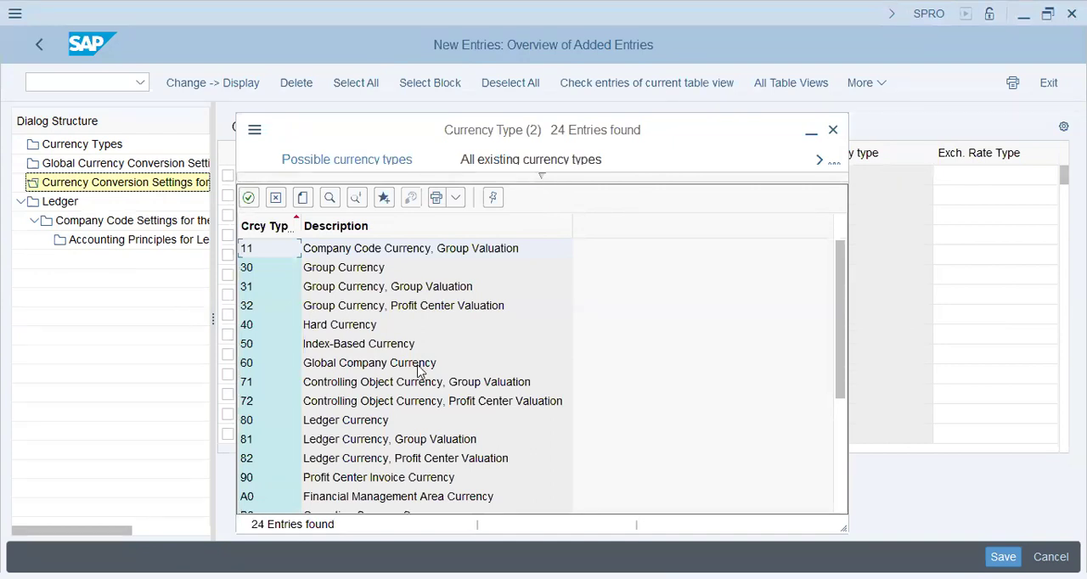
scroll(380, 406, down, 2)
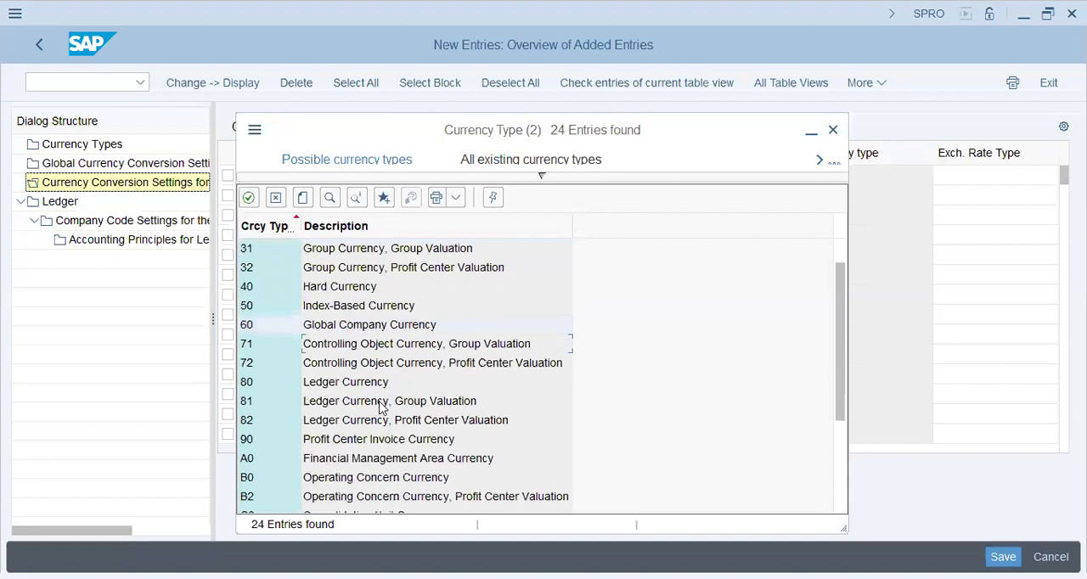
scroll(380, 406, down, 8)
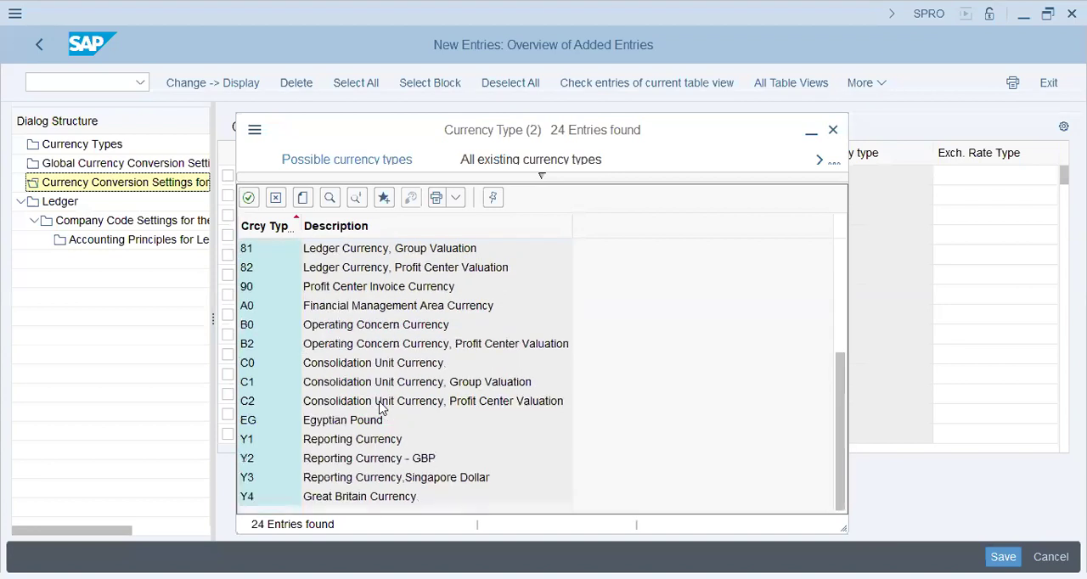
double_click(359, 459)
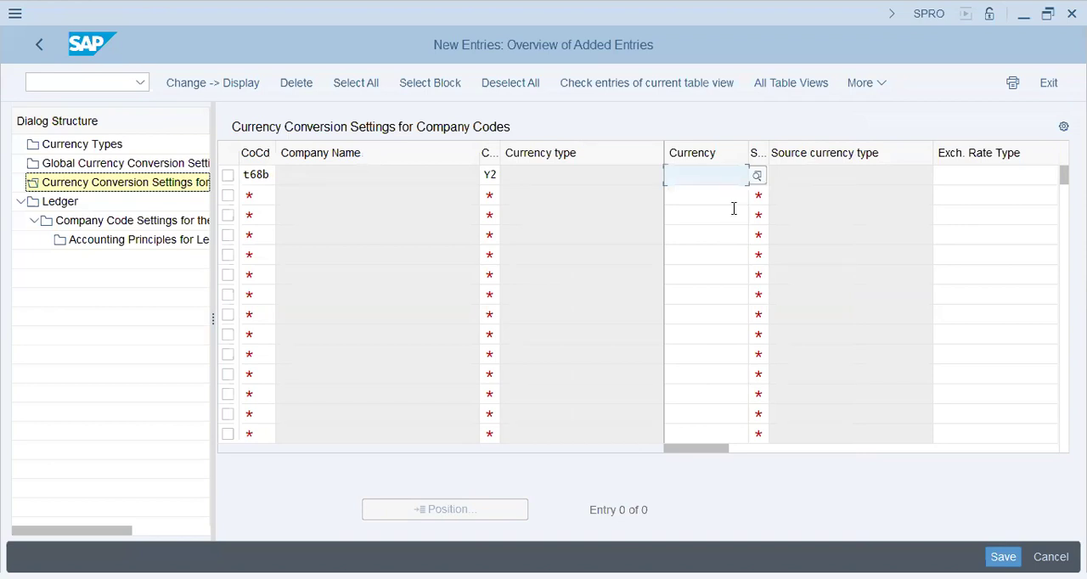
Set the entry's source currency type to 00, exchange rate type to M, and translation date type to Posting date
key(Tab)
text(00)
key(Tab)
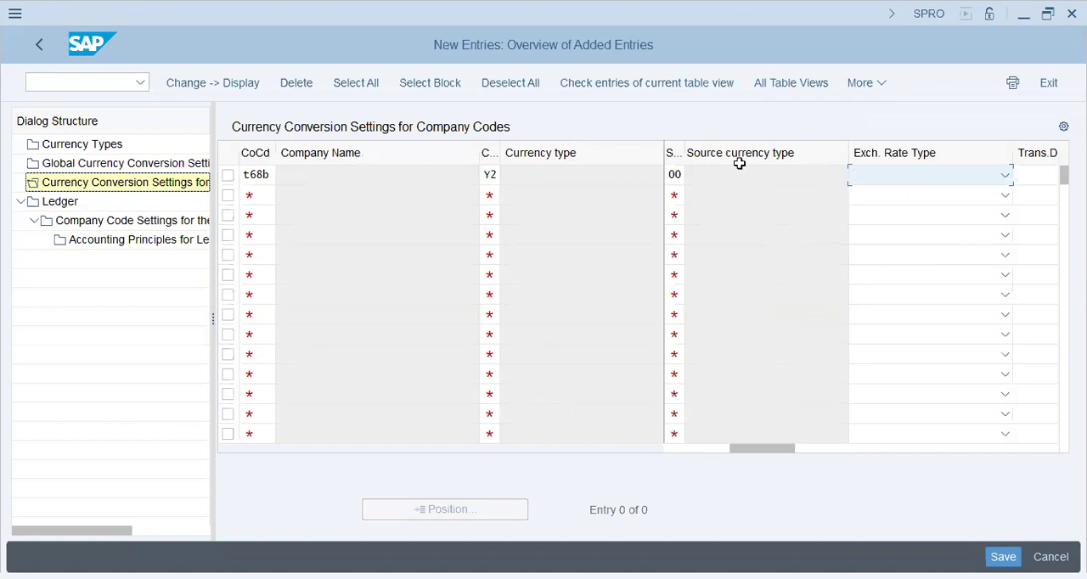
click(888, 182)
scroll(857, 451, down, 2)
scroll(856, 450, down, 2)
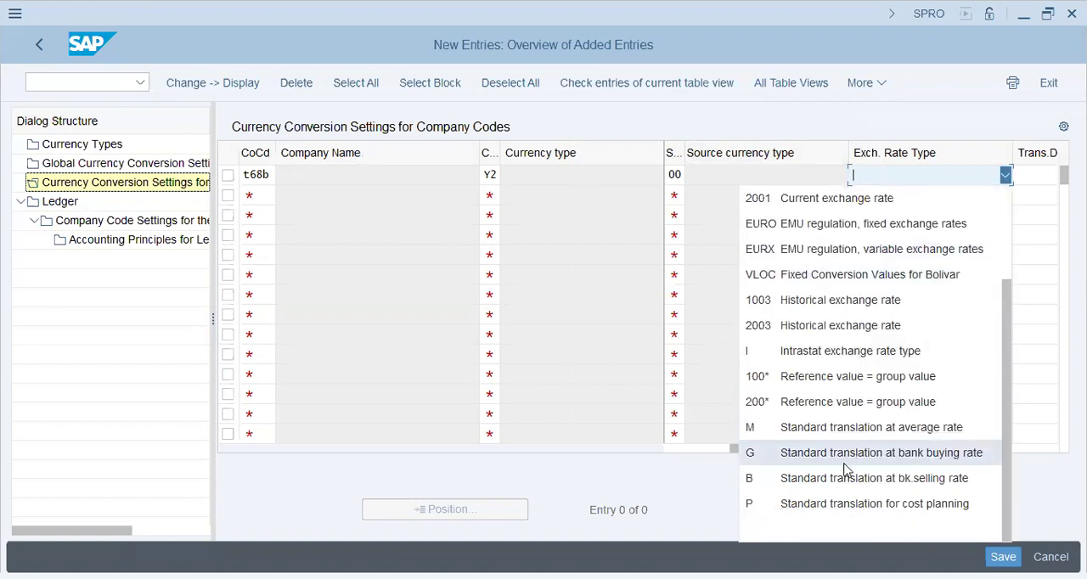
click(773, 435)
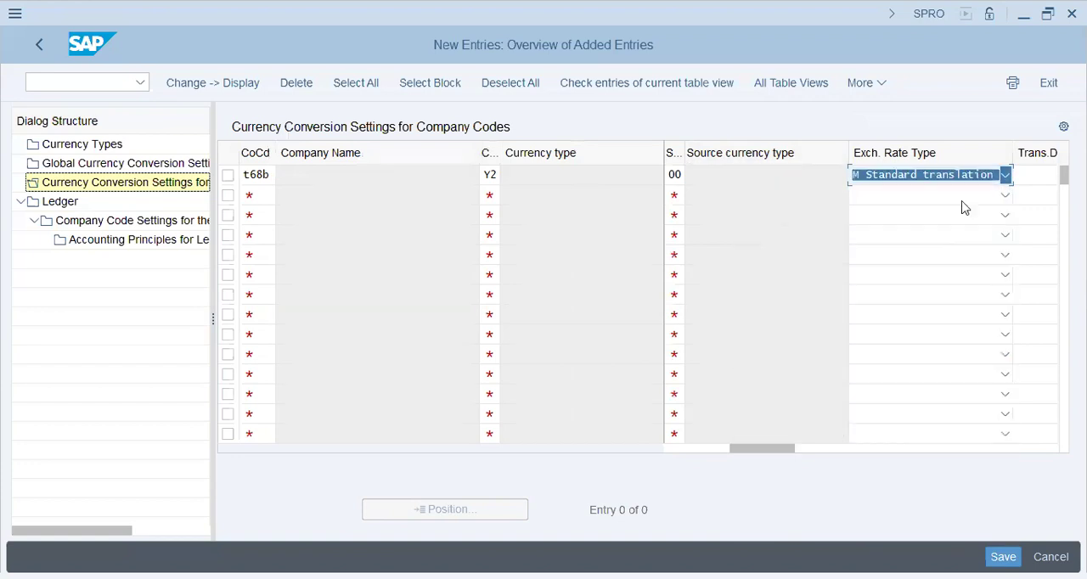
click(1033, 176)
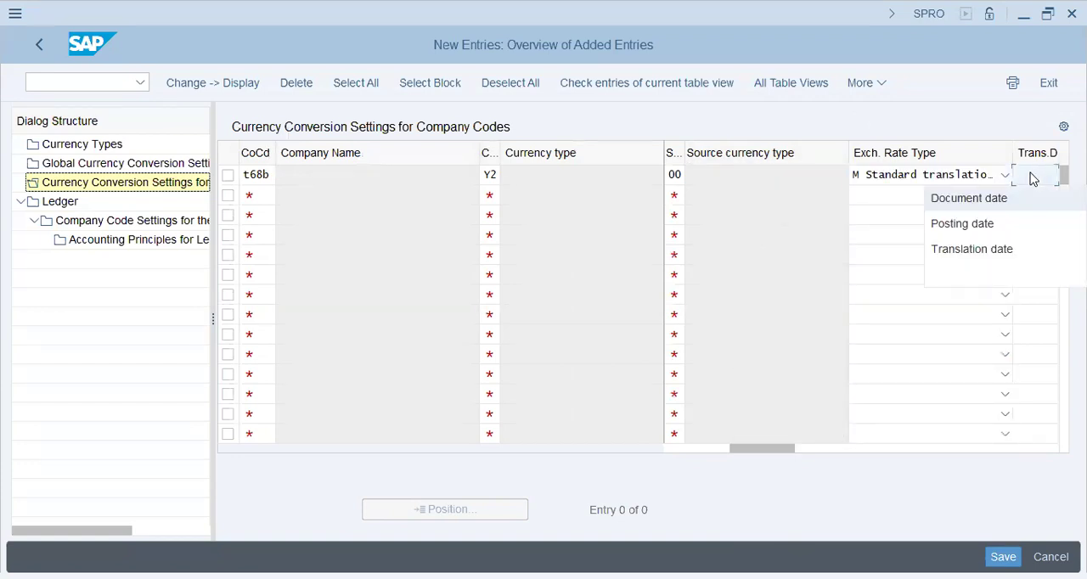
click(977, 225)
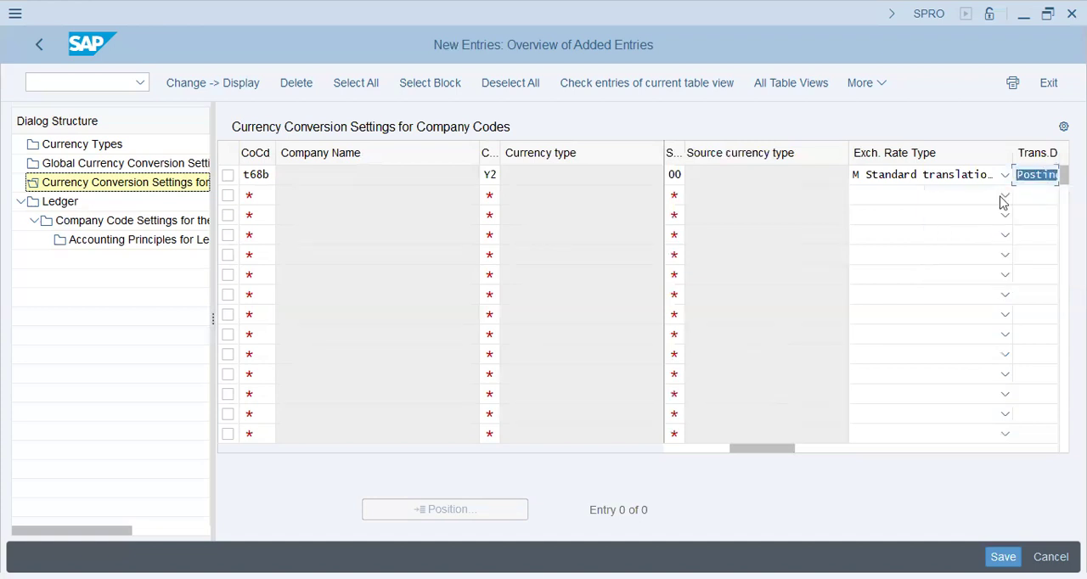
Set the currency of the T68B conversion entry to GBP and validate the row
click(679, 454)
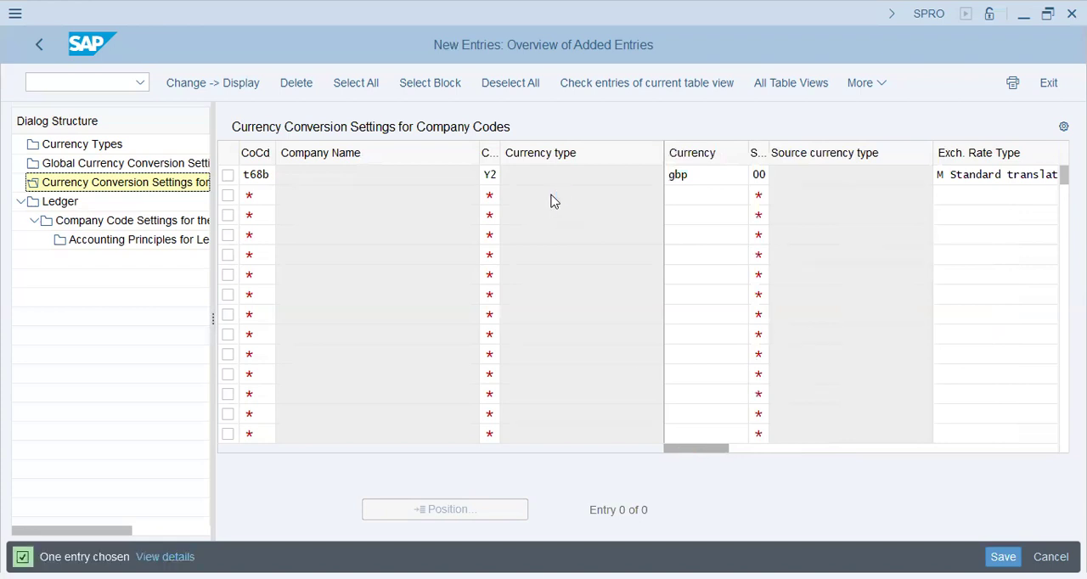
click(706, 179)
click(416, 177)
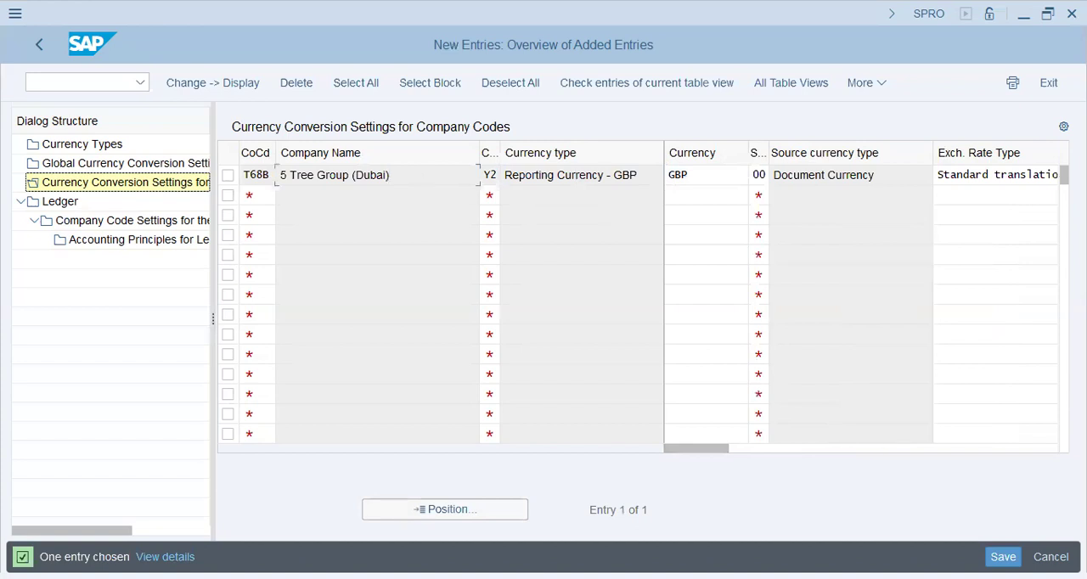
Save the T68B currency conversion entry and dismiss the consistency check messages
click(1004, 557)
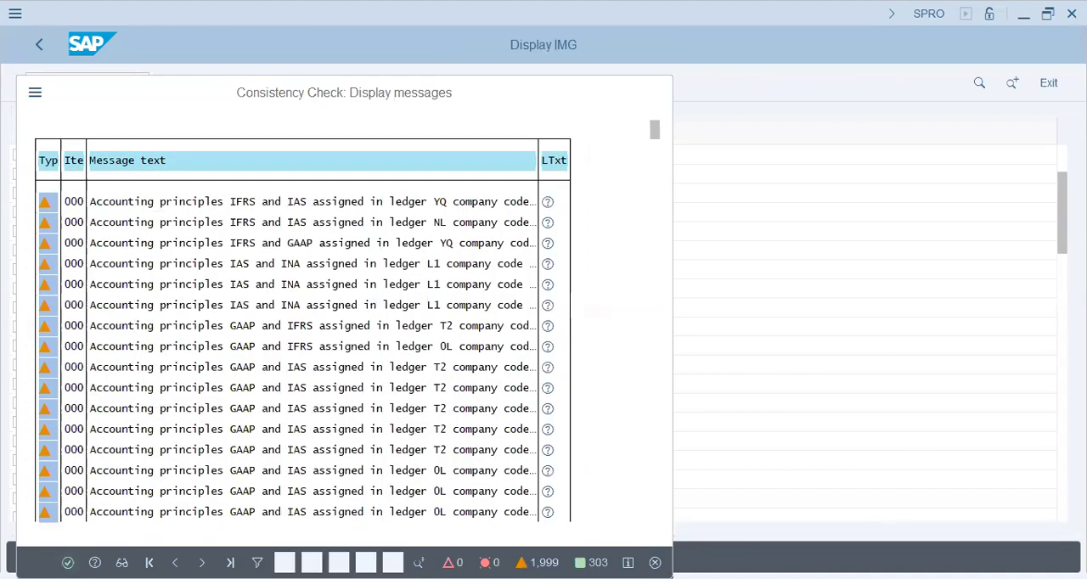
key(Return)
click(358, 371)
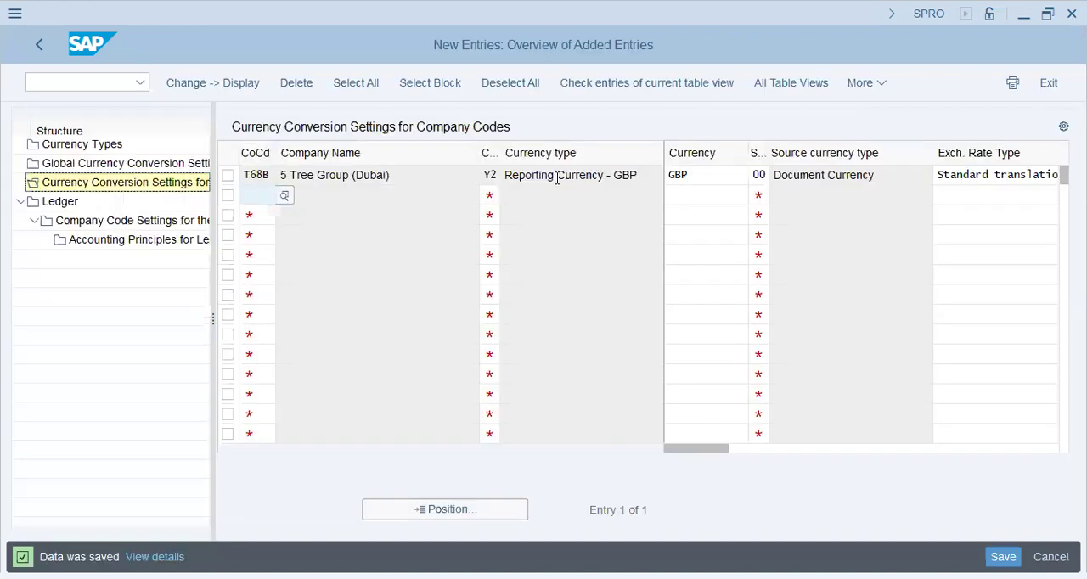
In the company code settings for ledger 0L, set freely defined currency 1 of company code T68B to Y2
click(490, 176)
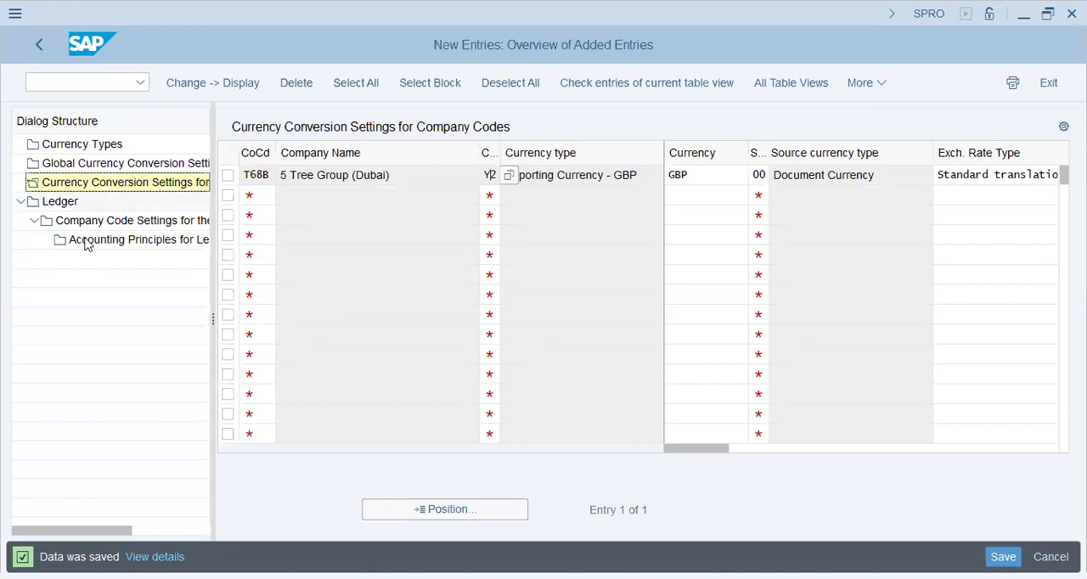
click(153, 222)
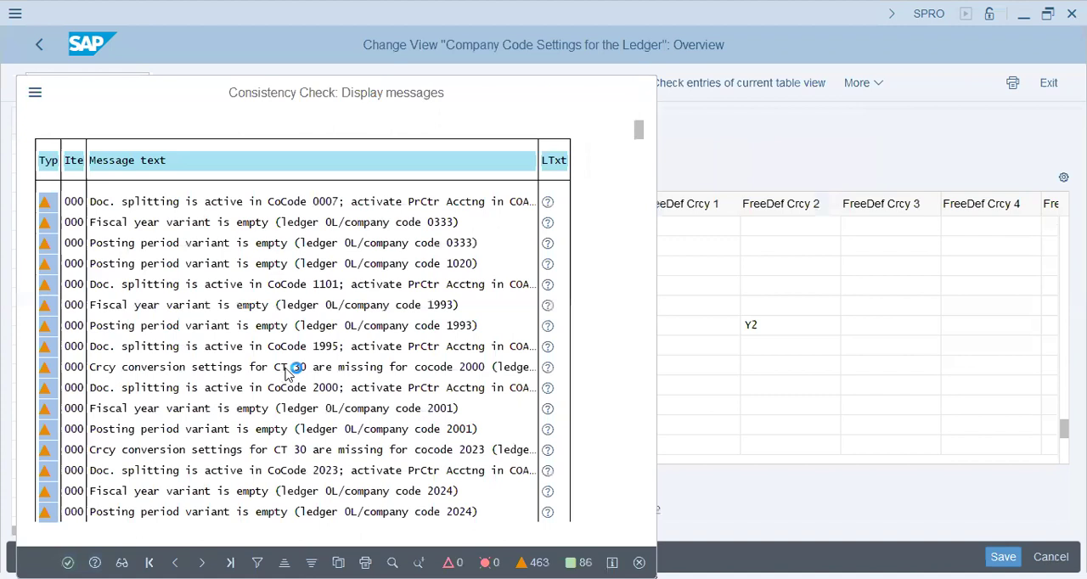
key(Return)
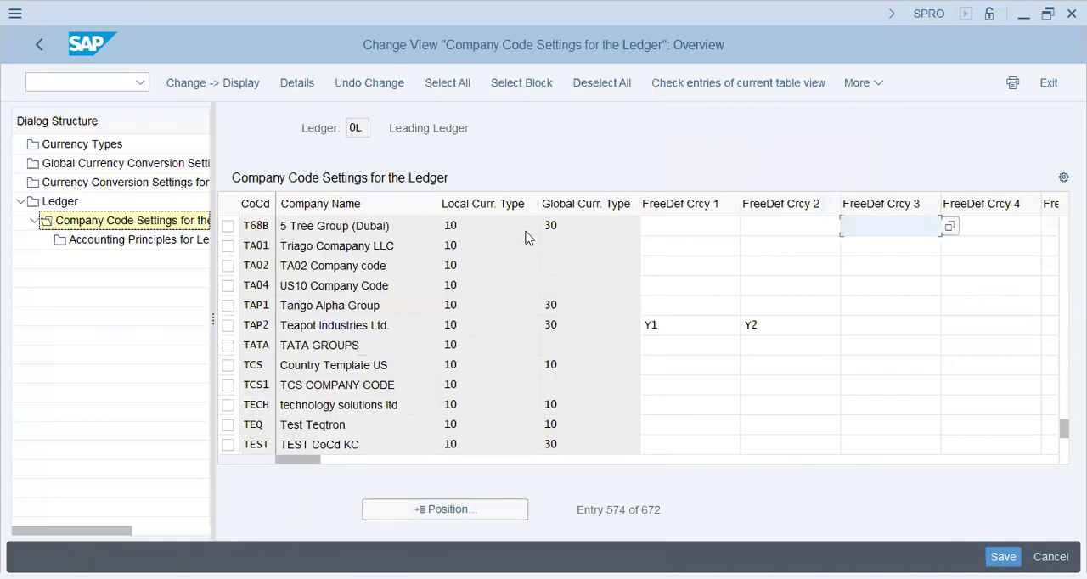
click(672, 225)
text(7)
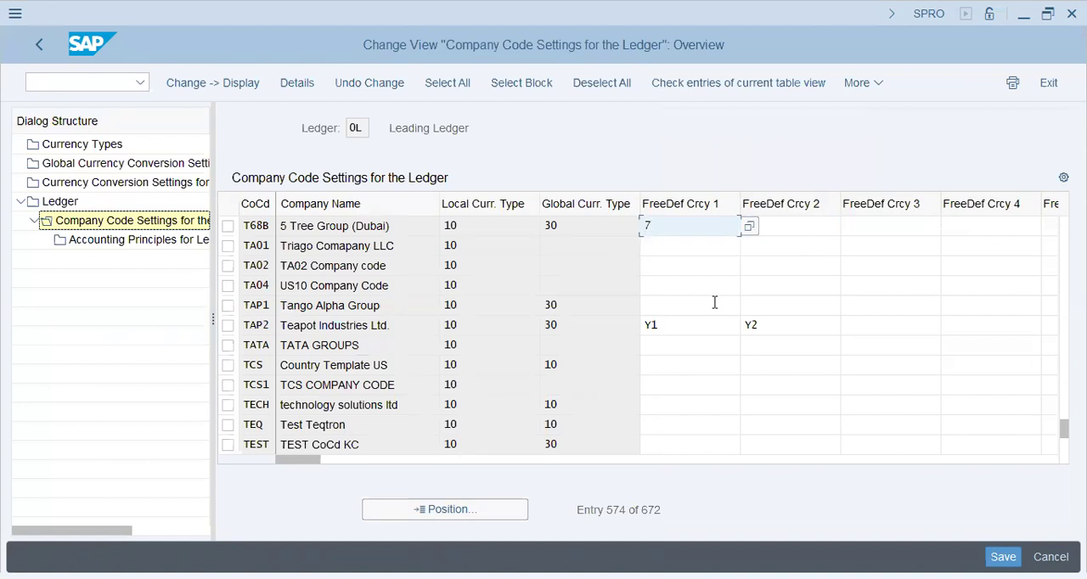
text(2)
key(Return)
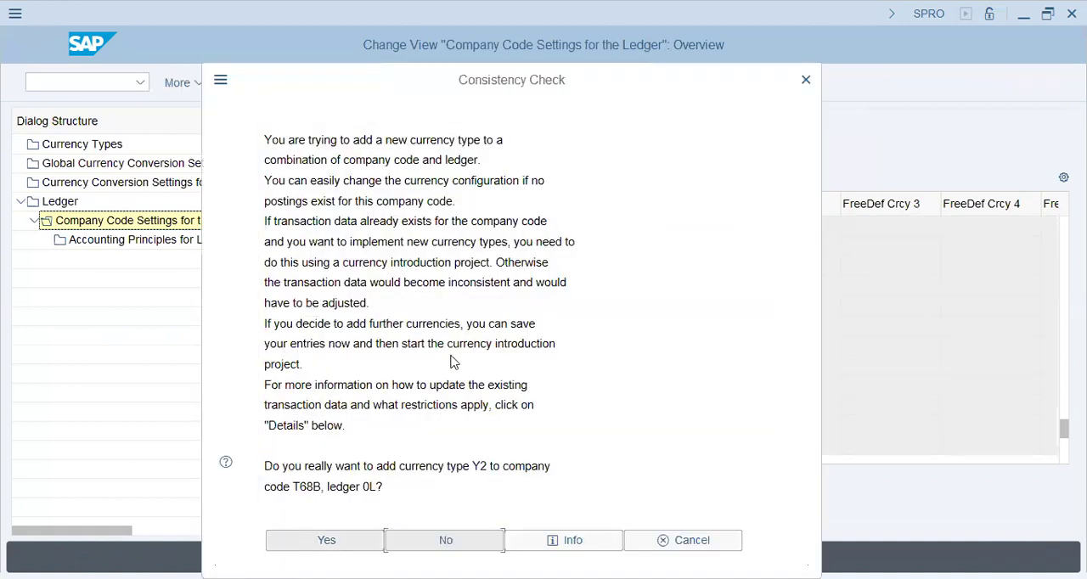
Confirm adding currency type Y2 to T68B, save the ledger settings, dismiss the consistency check messages and return to the ledger overview
key(Return)
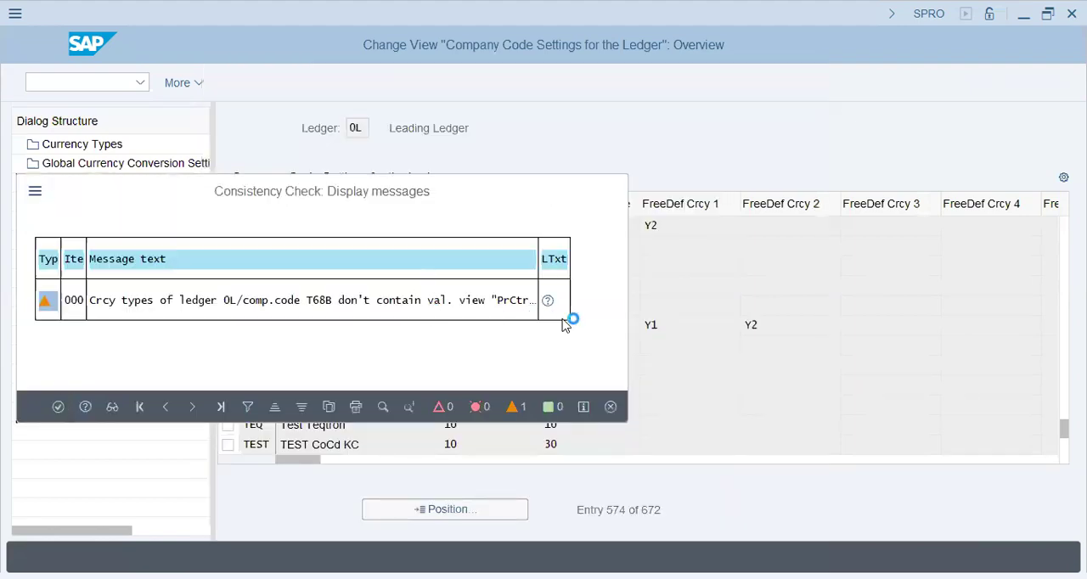
key(Return)
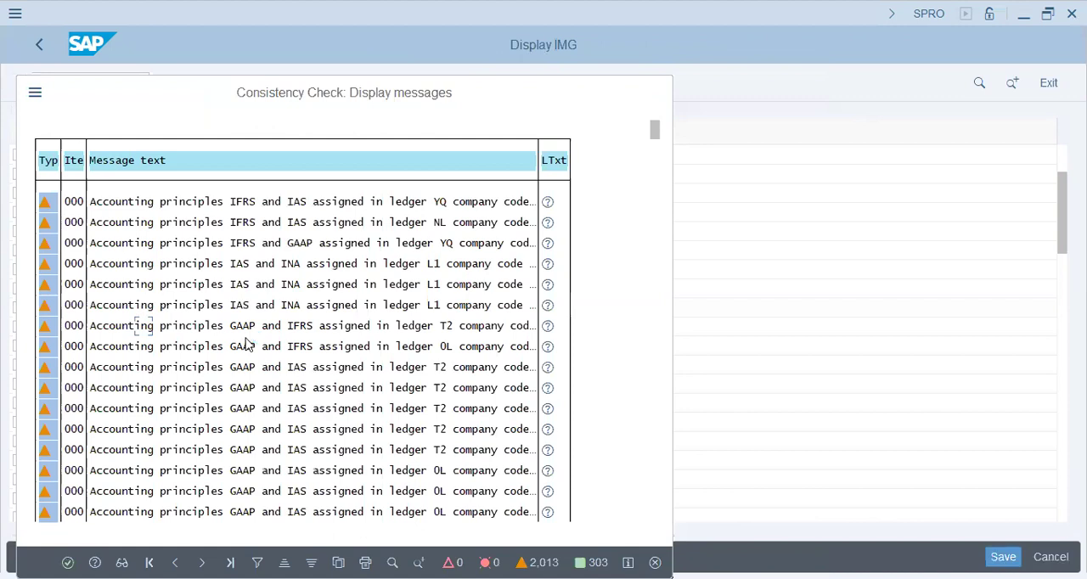
key(Return)
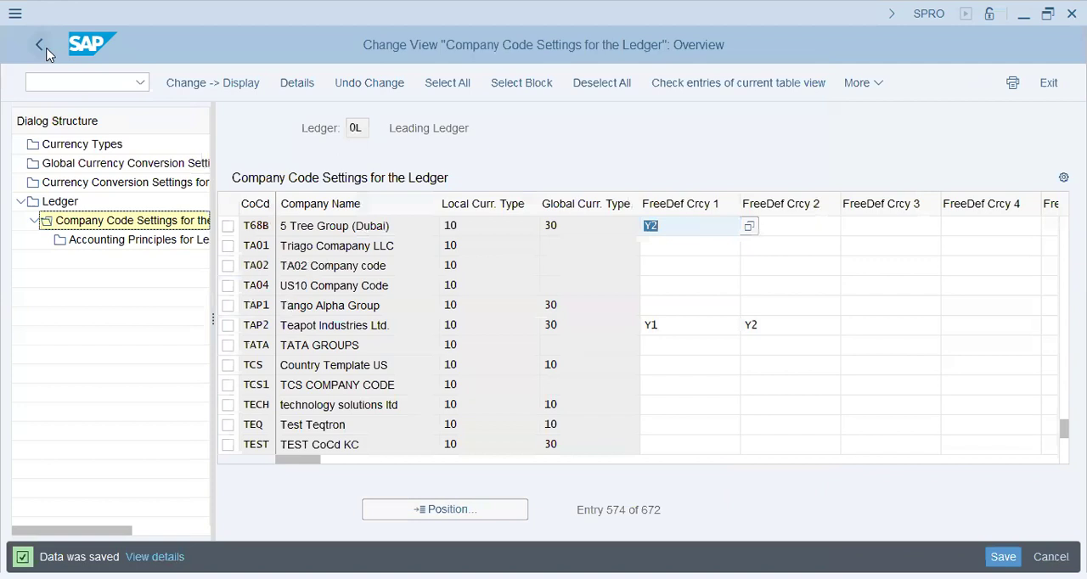
click(46, 51)
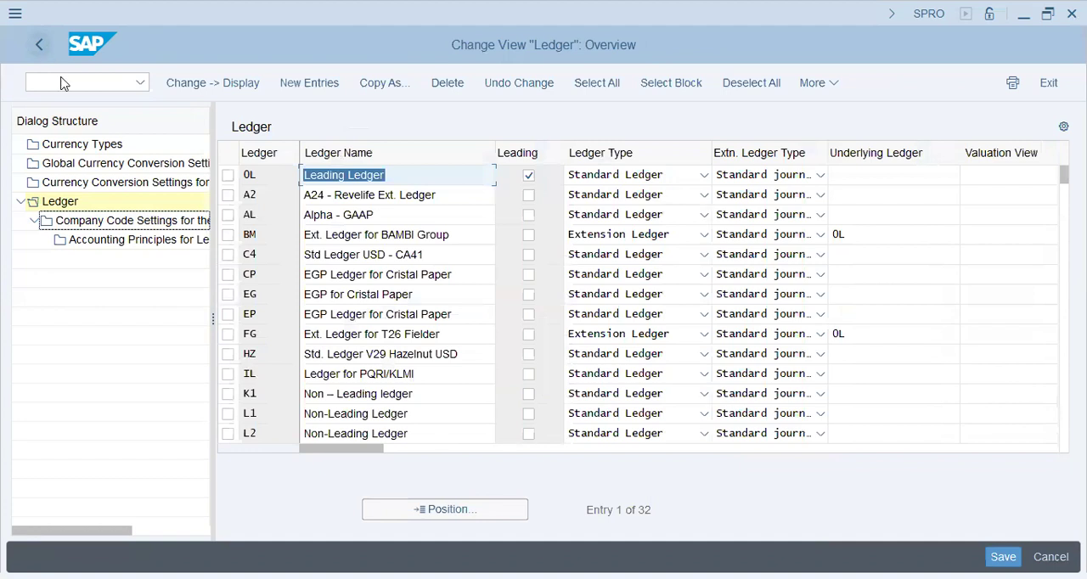
Start transaction SPRO afresh with /n spro and display the SAP customizing implementation guide
click(61, 79)
text(/nspro)
key(BackSpace)
key(BackSpace)
key(BackSpace)
key(BackSpace)
text(spro)
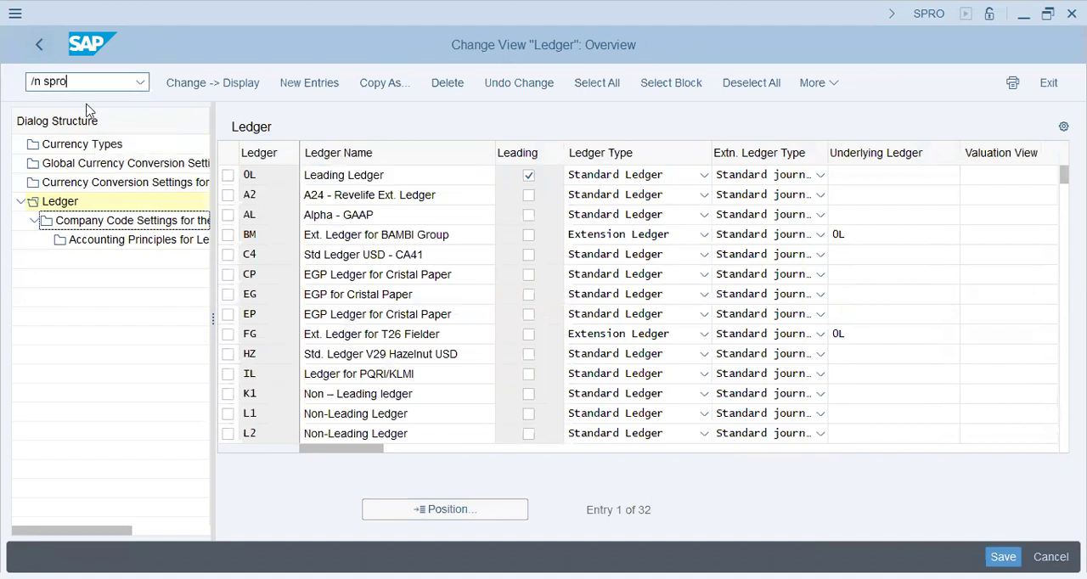
key(Return)
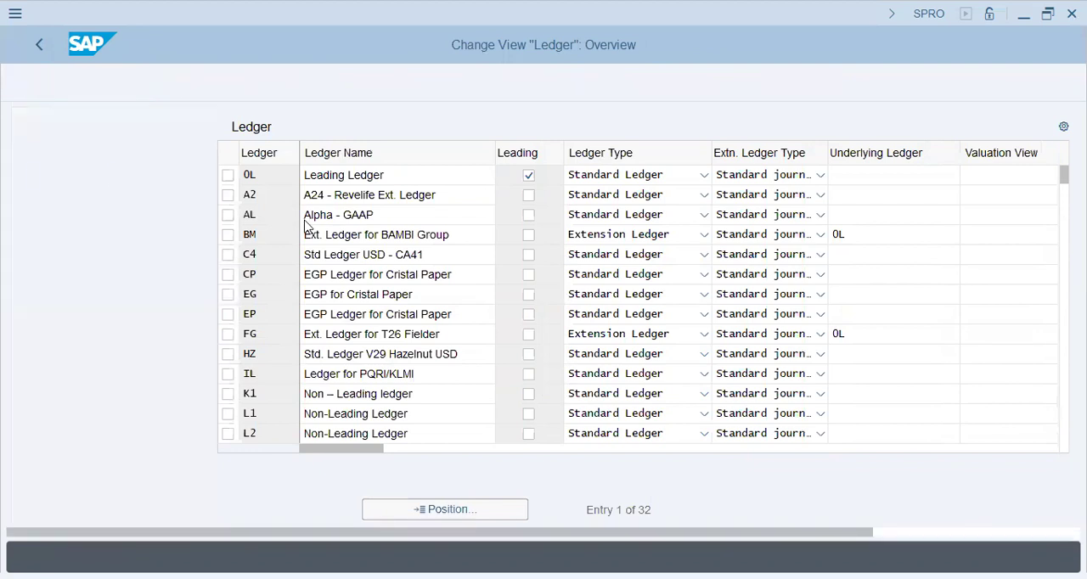
click(213, 85)
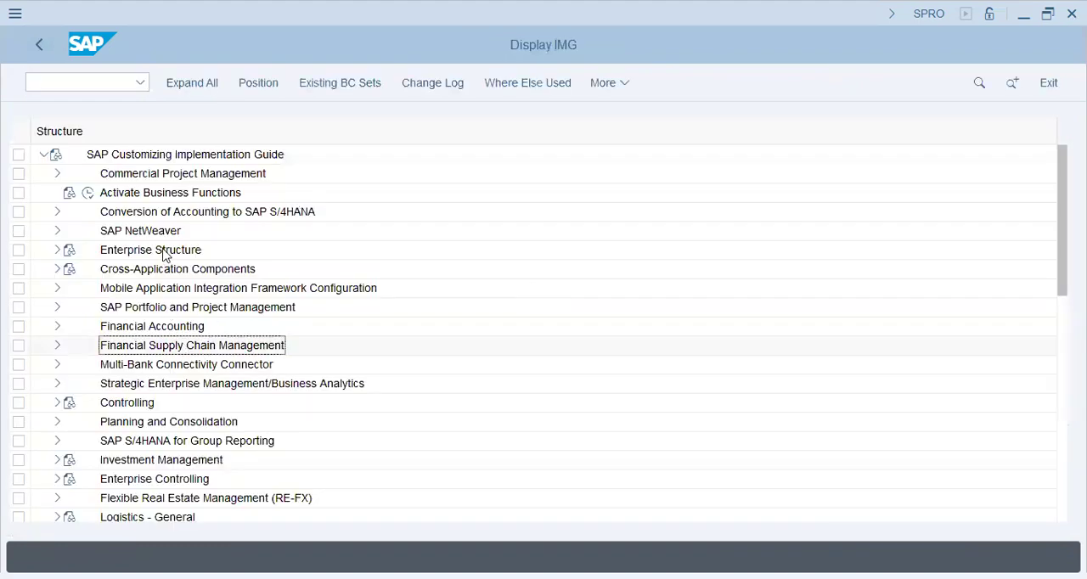
Open Maintain Currency and Valuation Profile in the basic settings of Multiple Valuation Approaches/Transfer Prices under Financial Accounting Global Settings
click(58, 328)
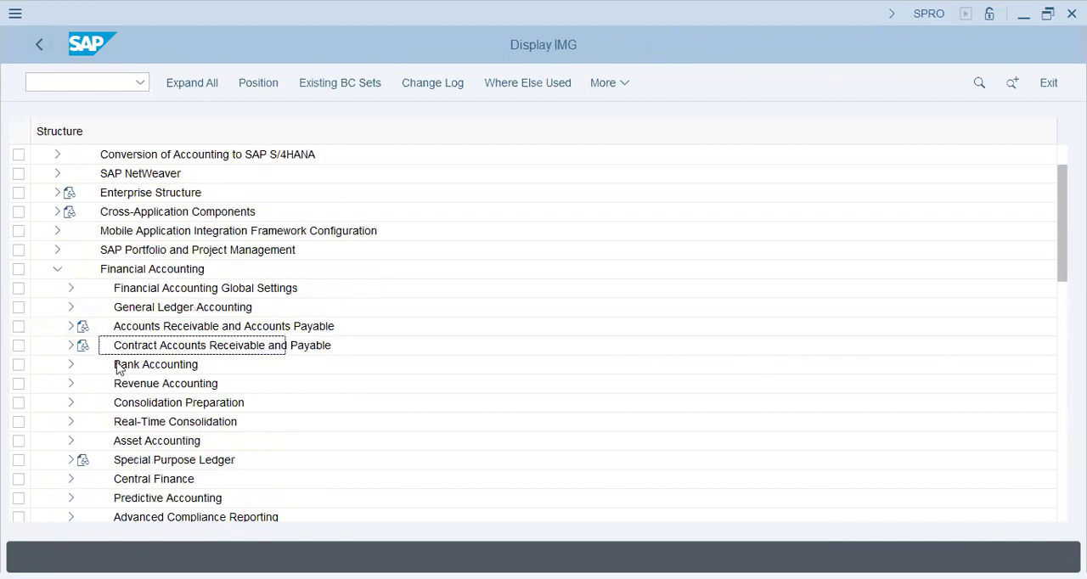
double_click(180, 289)
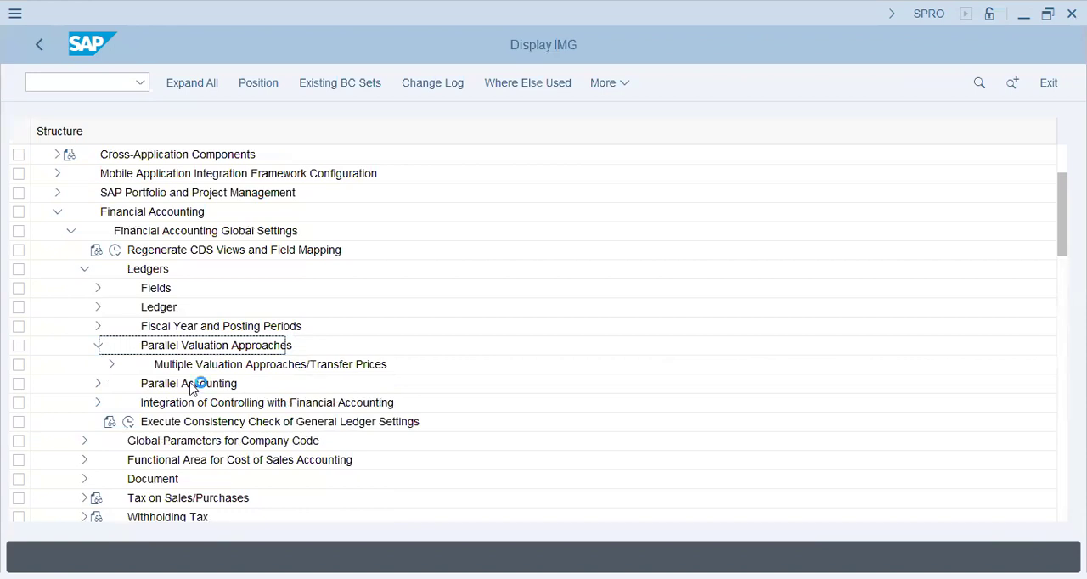
click(124, 404)
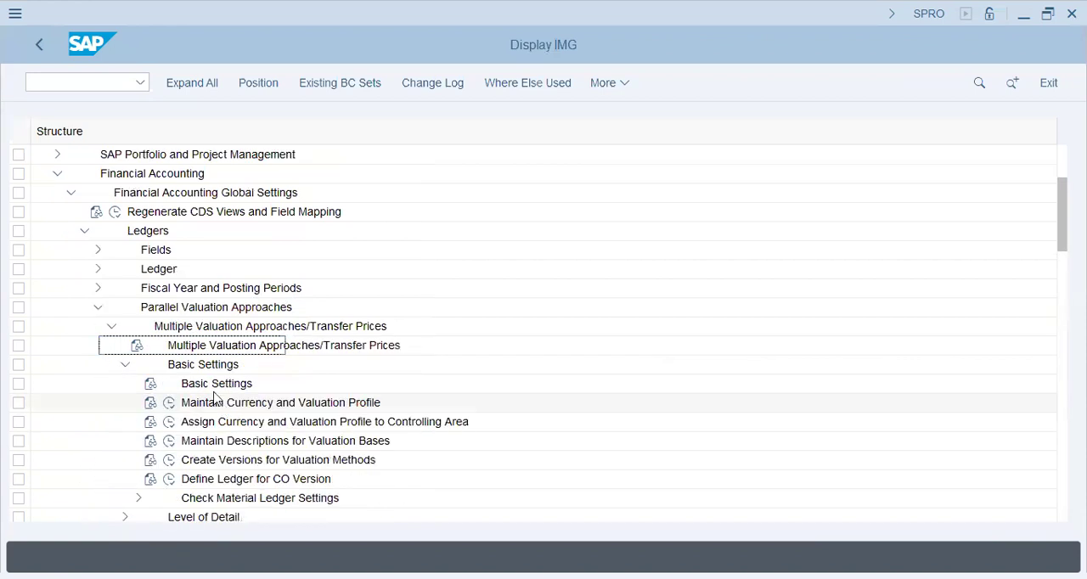
click(170, 405)
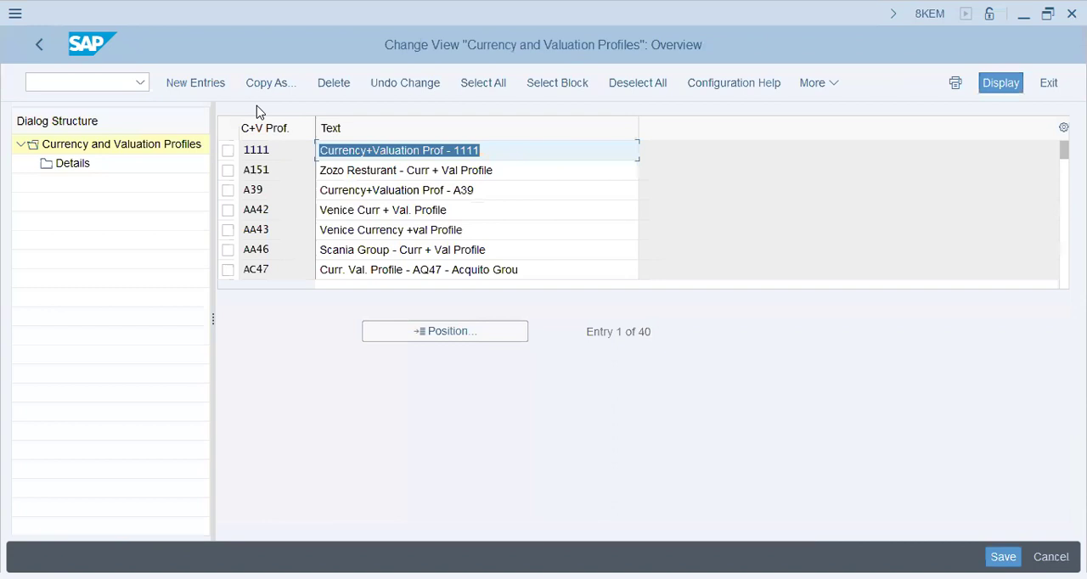
Create a currency and valuation profile T68B with the text "T68B - Curr.Val.Profile"
click(322, 240)
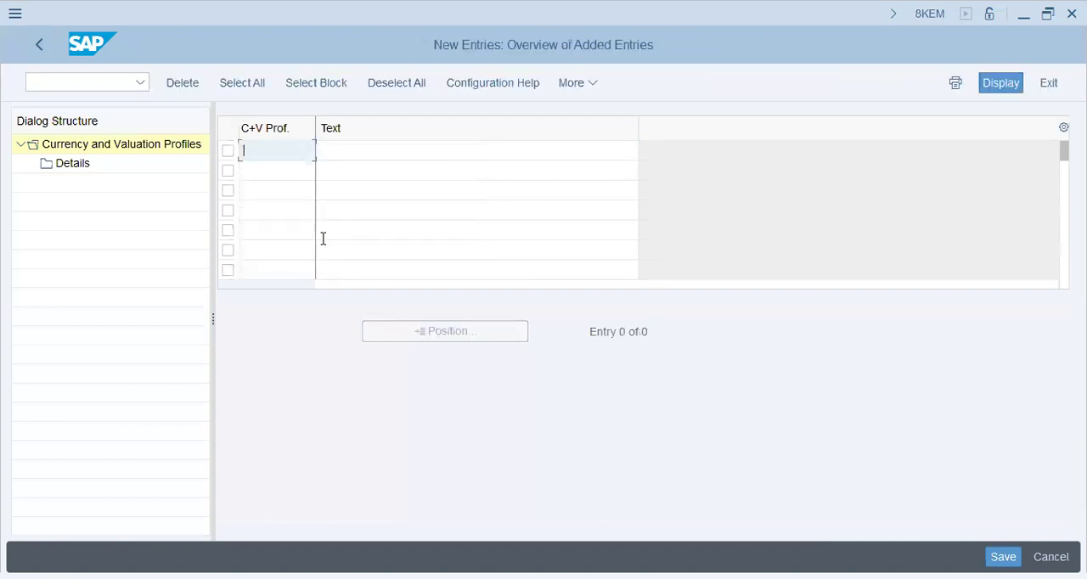
text(t68b)
key(Tab)
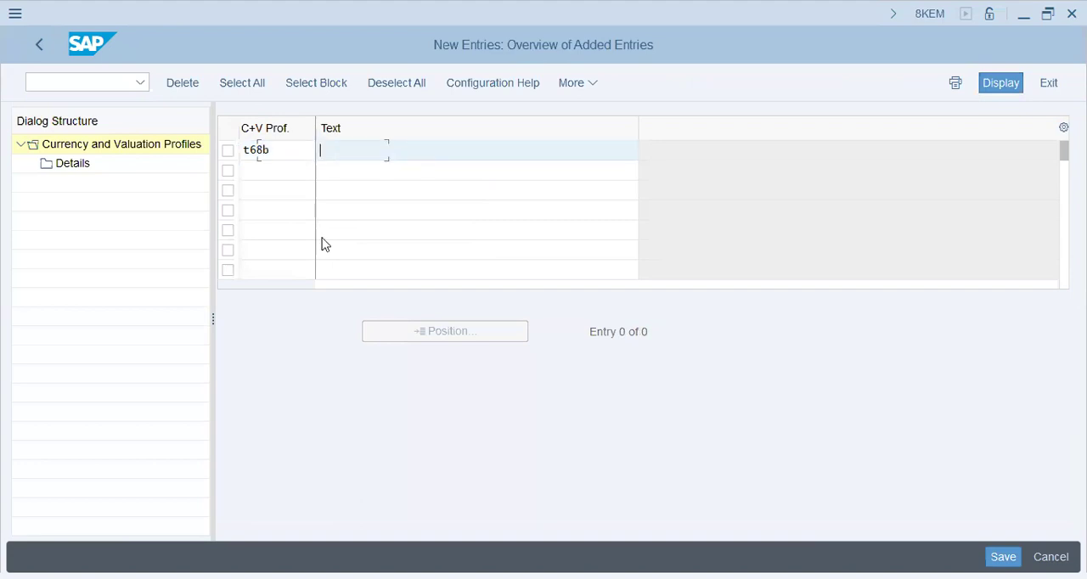
text(T68B - Curr. Val.Profile)
key(Return)
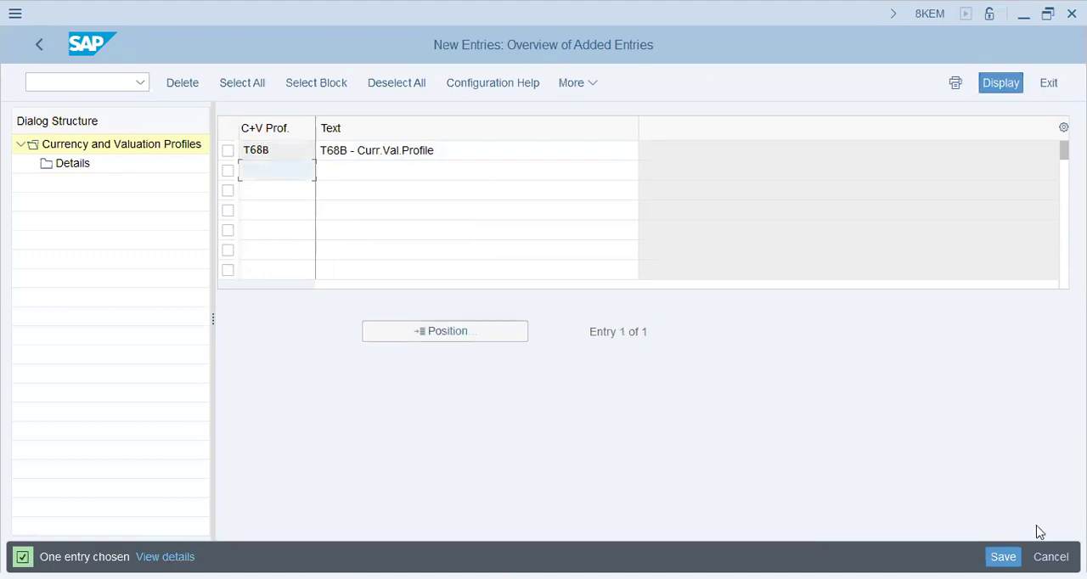
Save the T68B currency and valuation profile under the proposed customizing request and leave the entry view
key(ctrl+s)
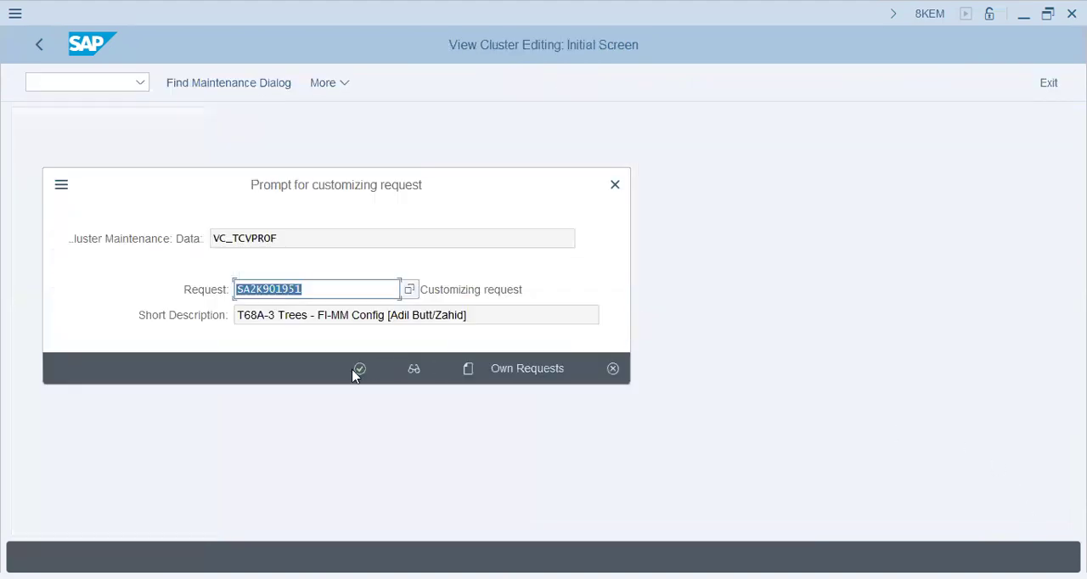
key(Return)
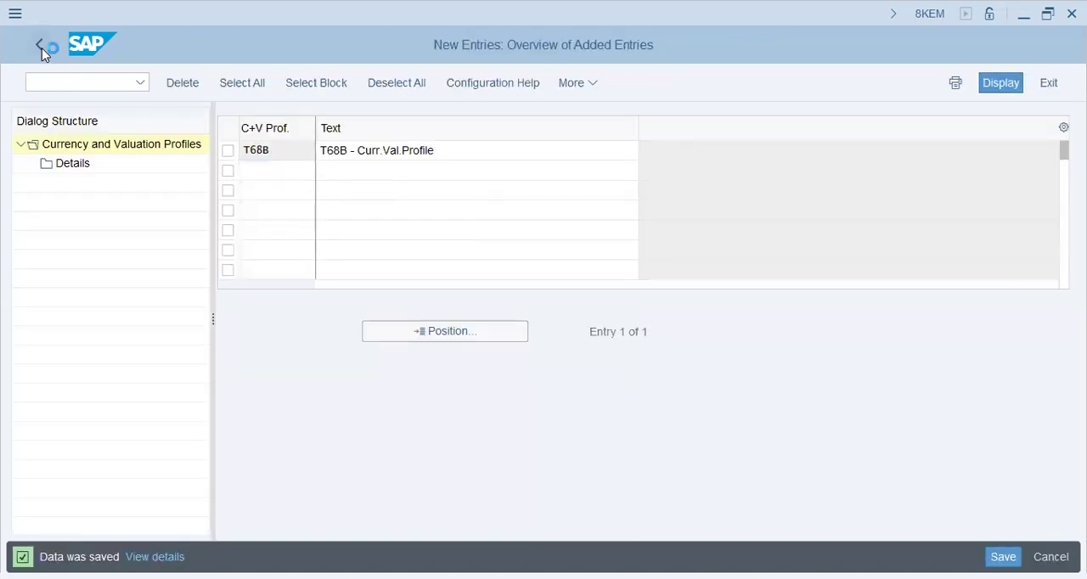
click(42, 48)
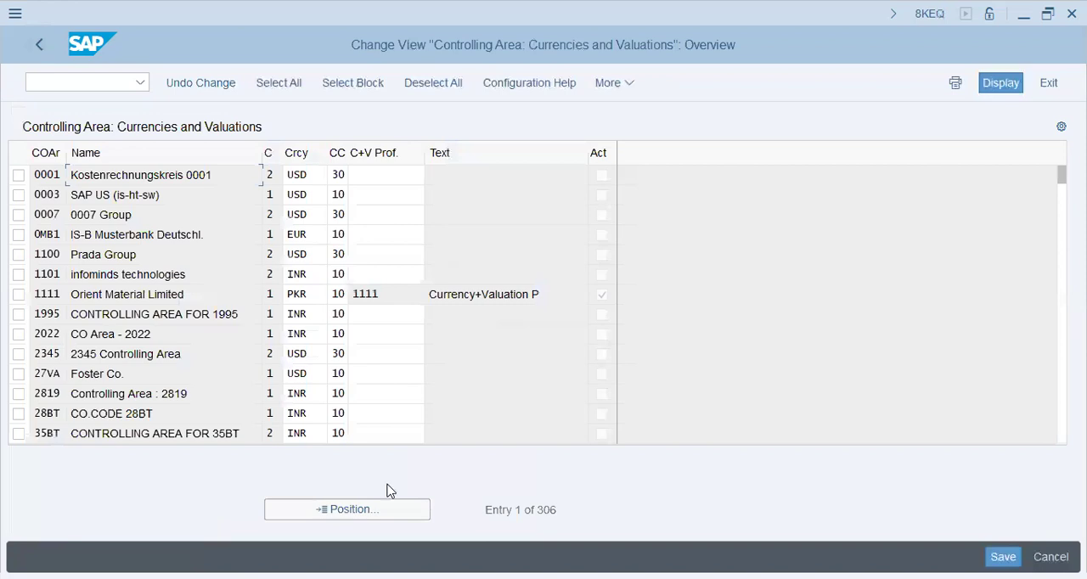
Assign currency and valuation profile T68B to controlling area T68B and save it under the proposed customizing request
click(356, 510)
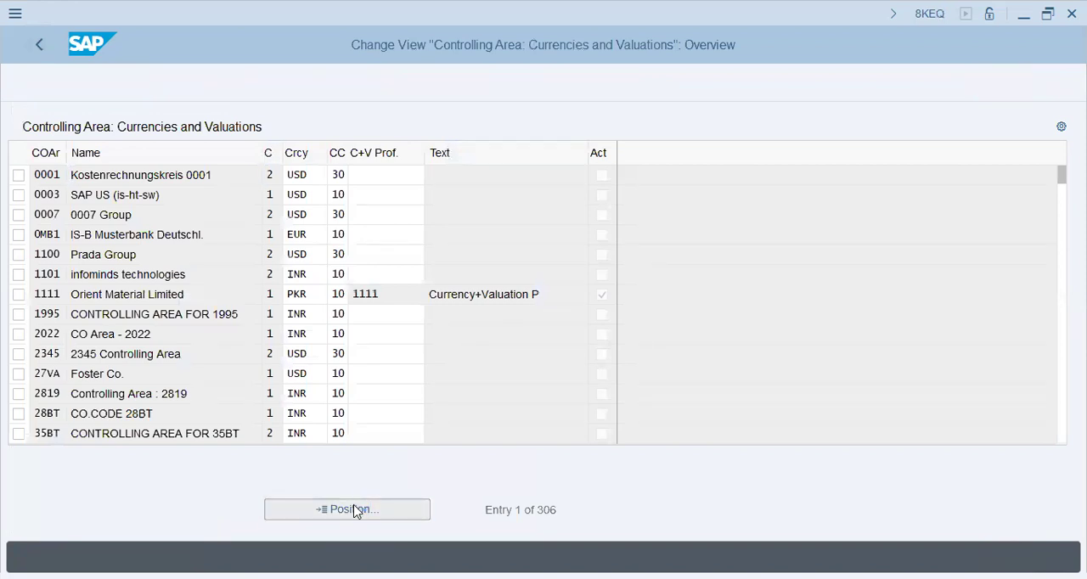
text(t68b)
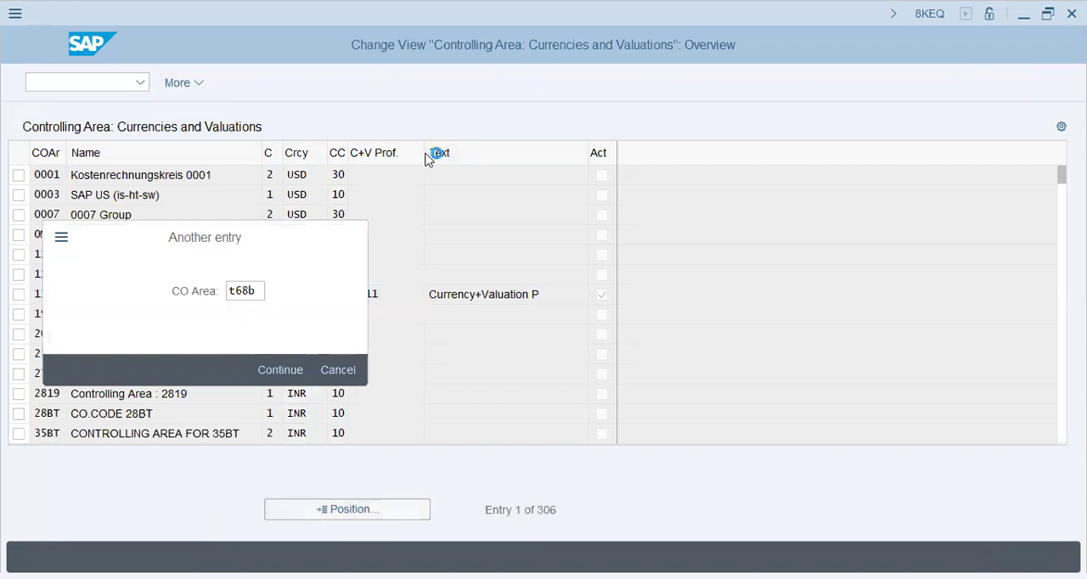
key(Return)
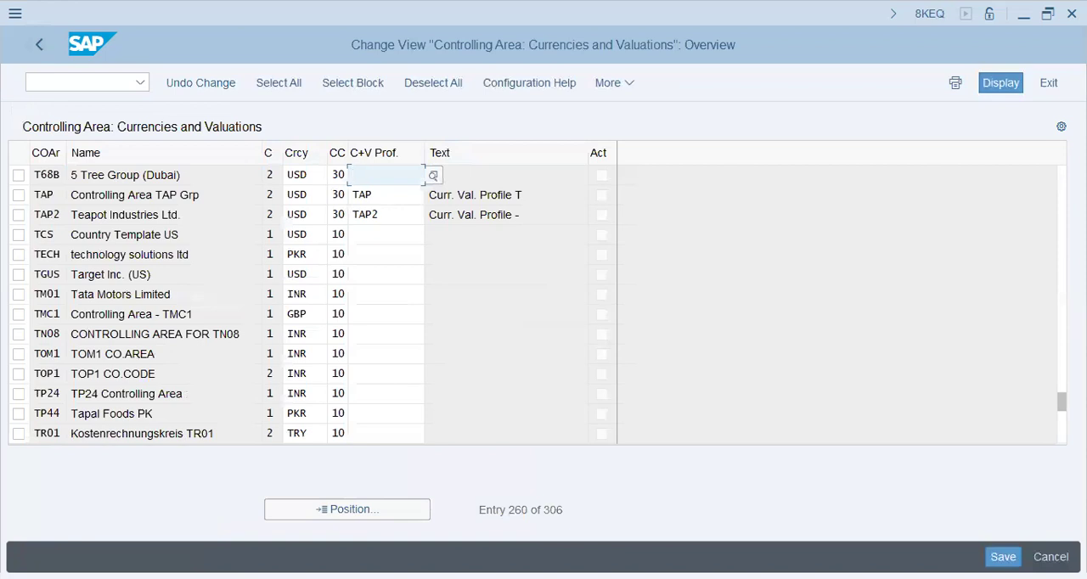
text(t68b)
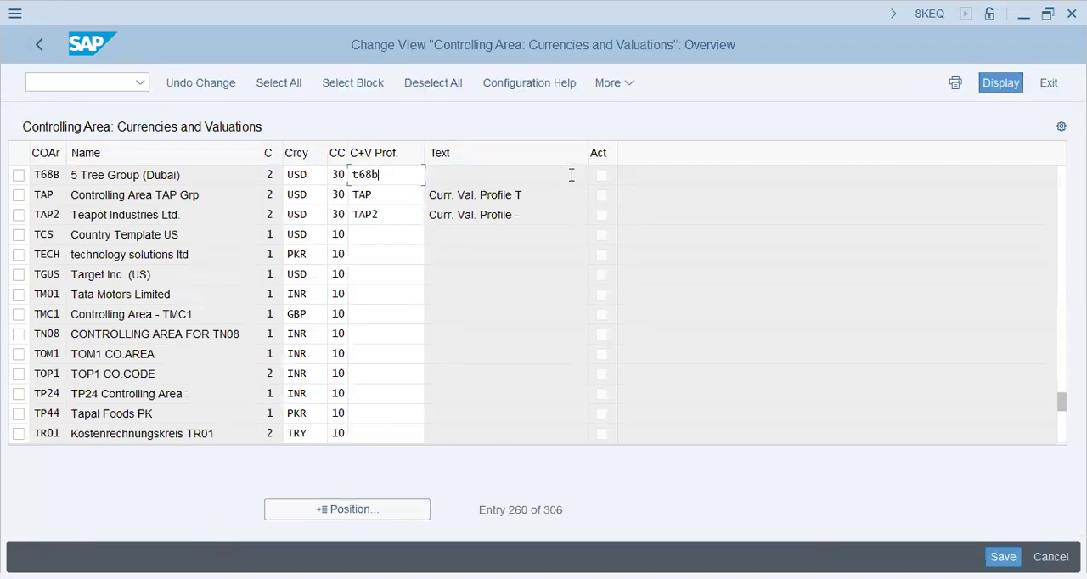
key(Return)
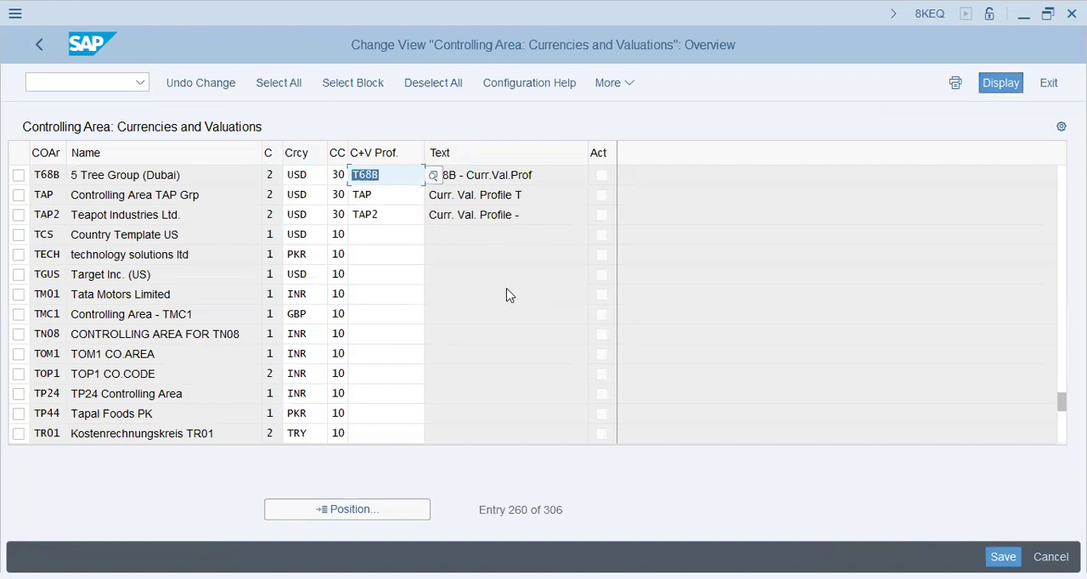
click(457, 255)
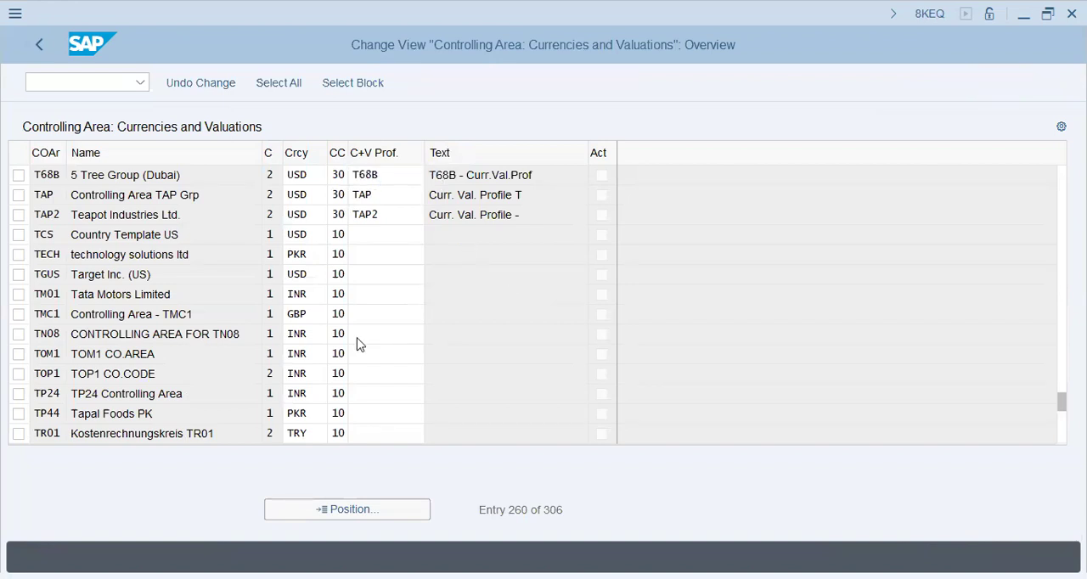
click(360, 368)
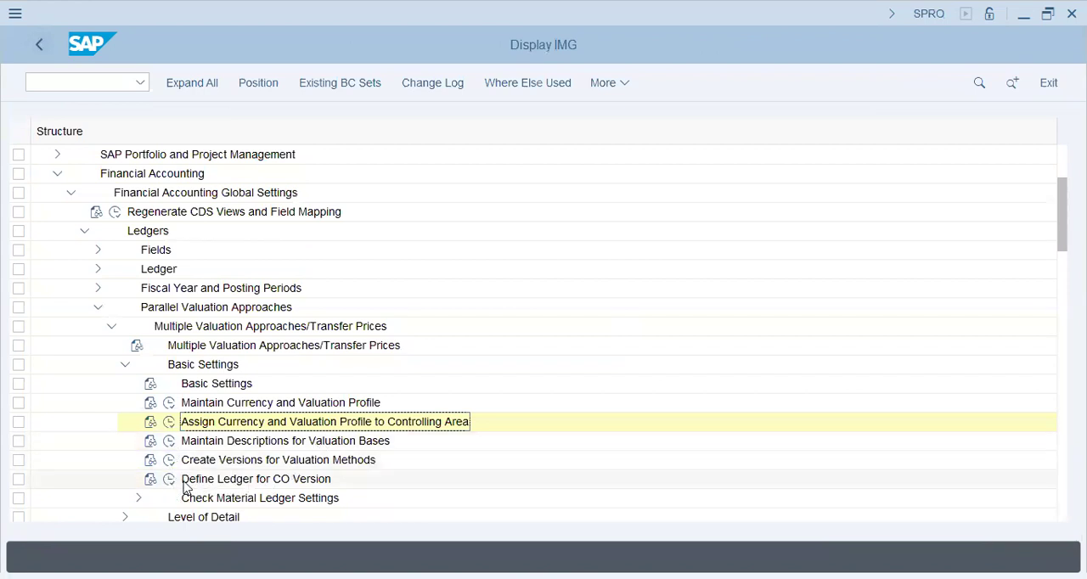
In Define Ledger for CO Version, create a new entry for controlling area T68B, version 0, with ledger 0L
click(170, 479)
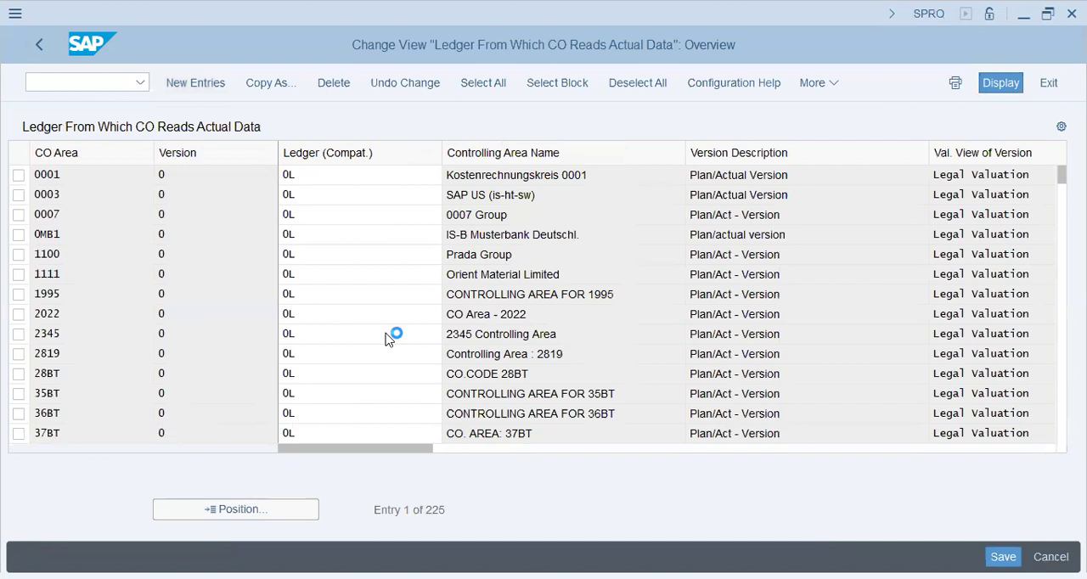
key(F5)
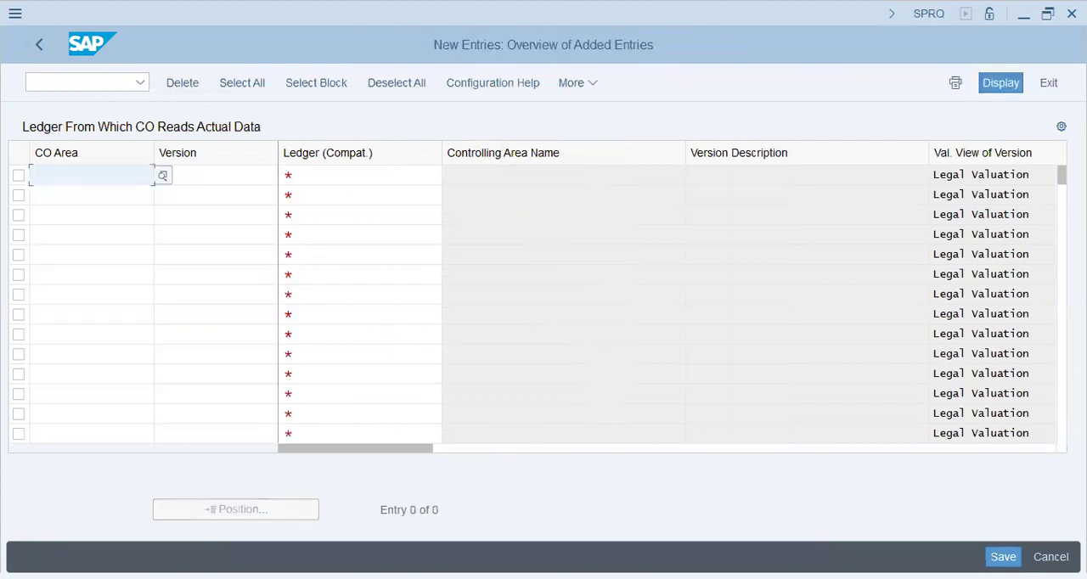
text(t68b)
key(Tab)
text(0)
key(Tab)
text(01)
key(Return)
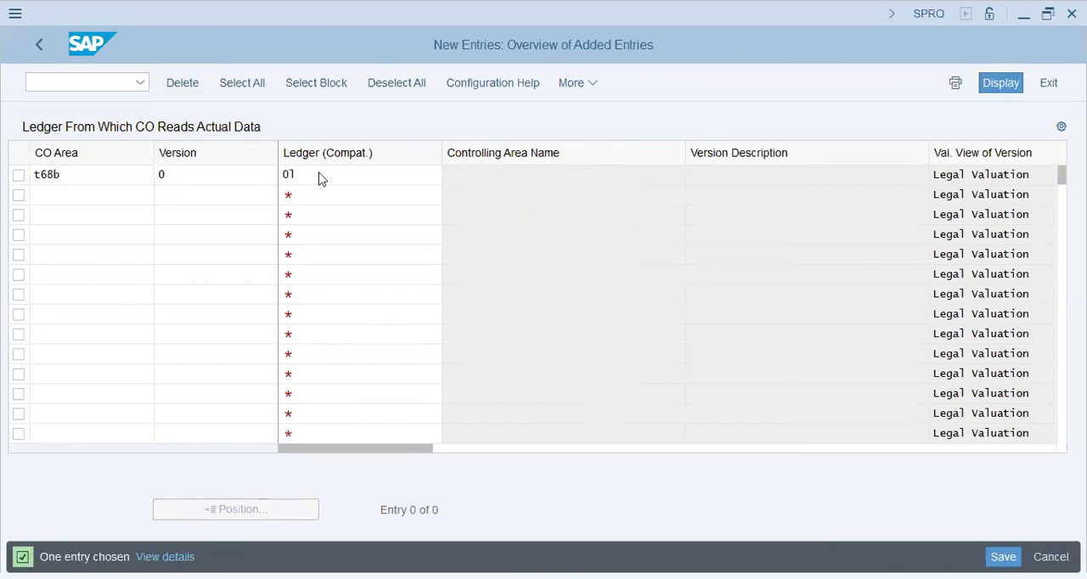
Save the CO version ledger entry for T68B, accept the message log and the proposed customizing request, and return to the IMG structure
double_click(116, 177)
click(1003, 558)
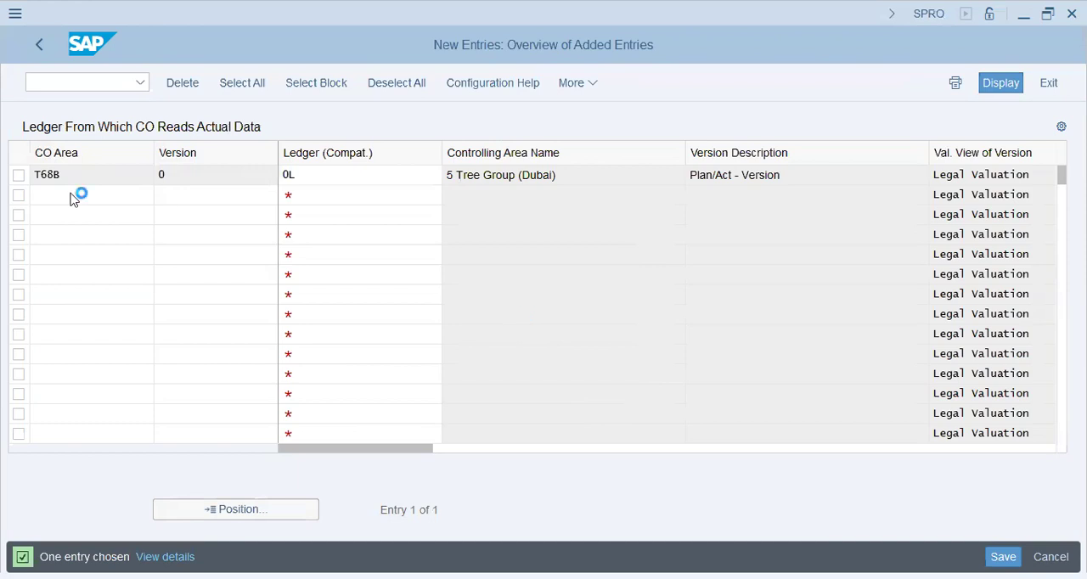
click(165, 557)
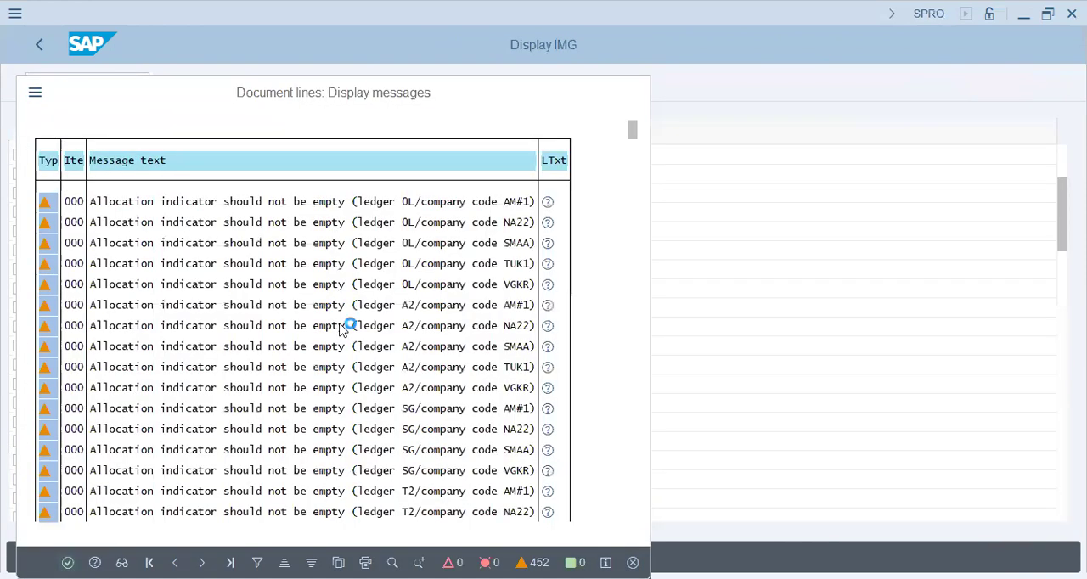
key(Return)
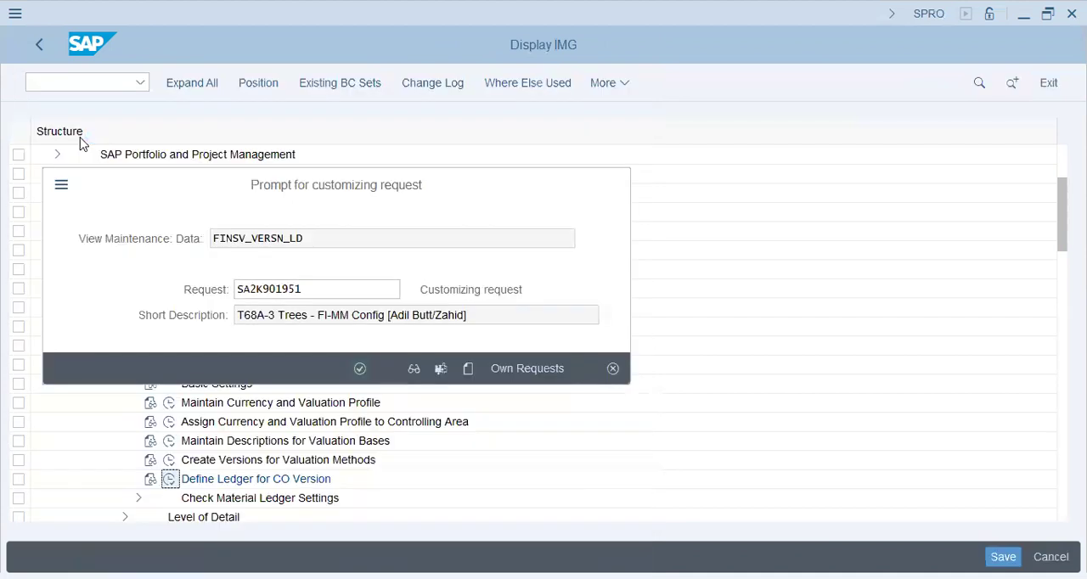
key(Return)
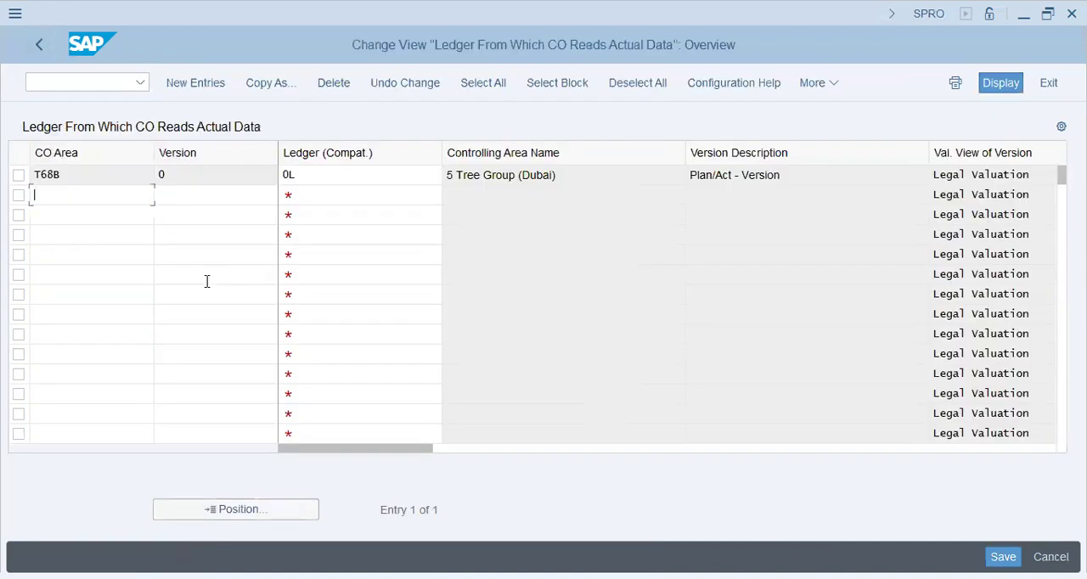
click(37, 47)
click(36, 48)
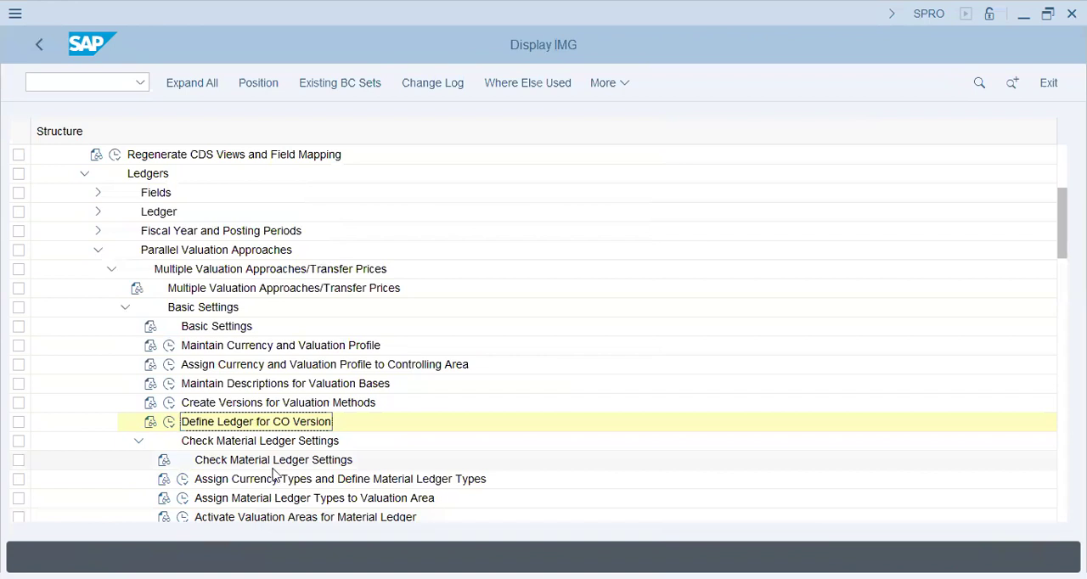
In Assign Currency Types and Define Material Ledger Types, create material ledger type T68B with the description "T68B - Mat.Ledger"
click(182, 482)
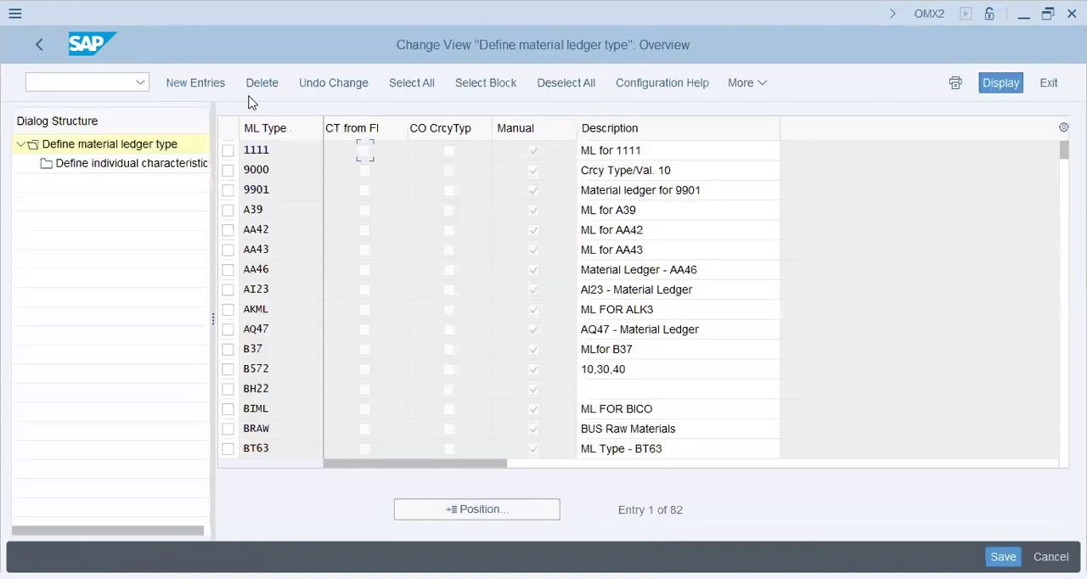
click(205, 80)
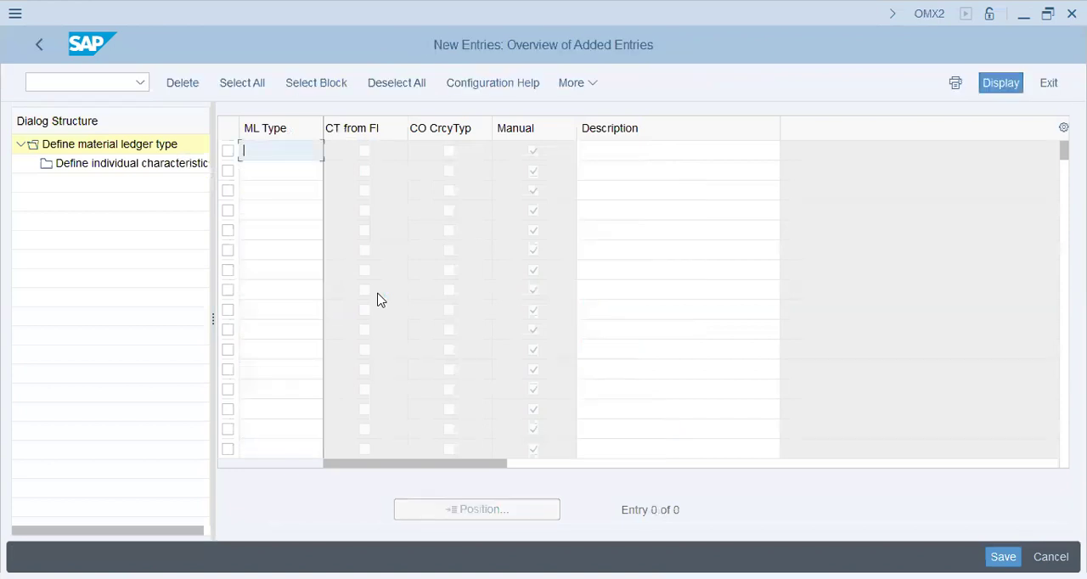
text(t)
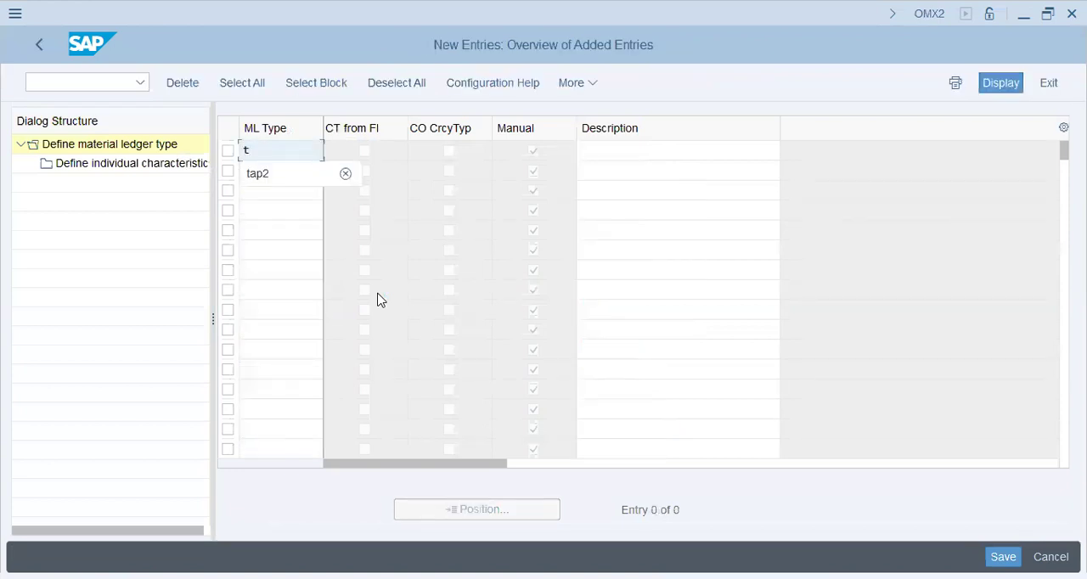
text(6)
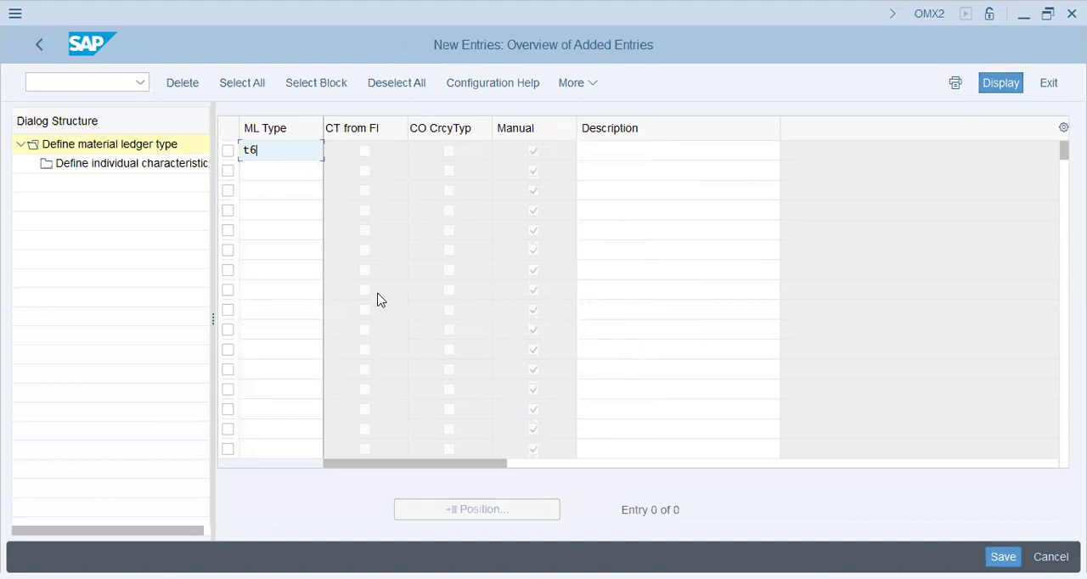
text(8B)
key(Tab)
text(T68B - Mat.Ledger)
key(Return)
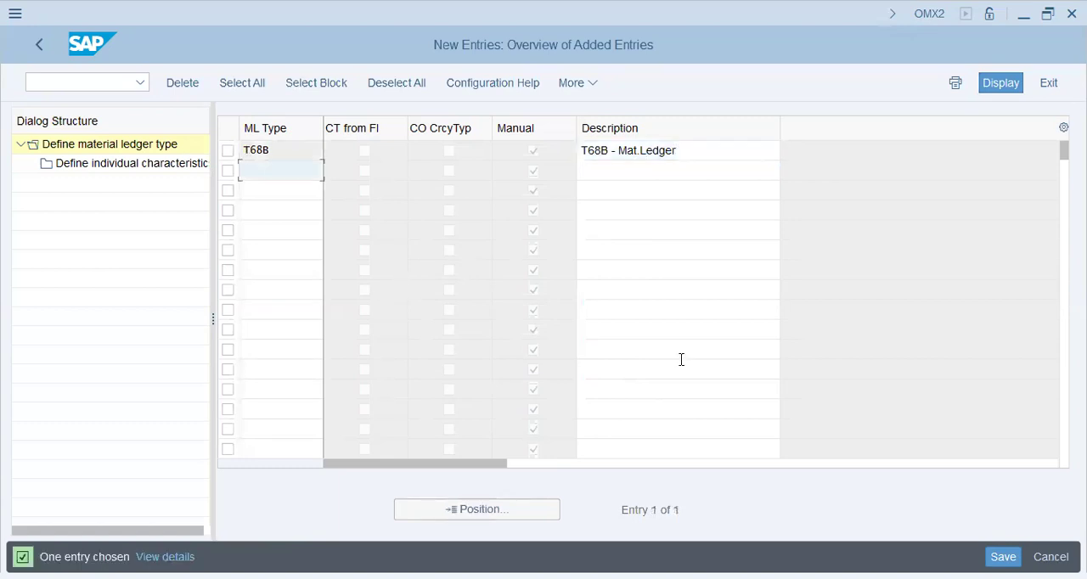
Save material ledger type T68B under the proposed customizing request and return to the IMG structure
click(1003, 557)
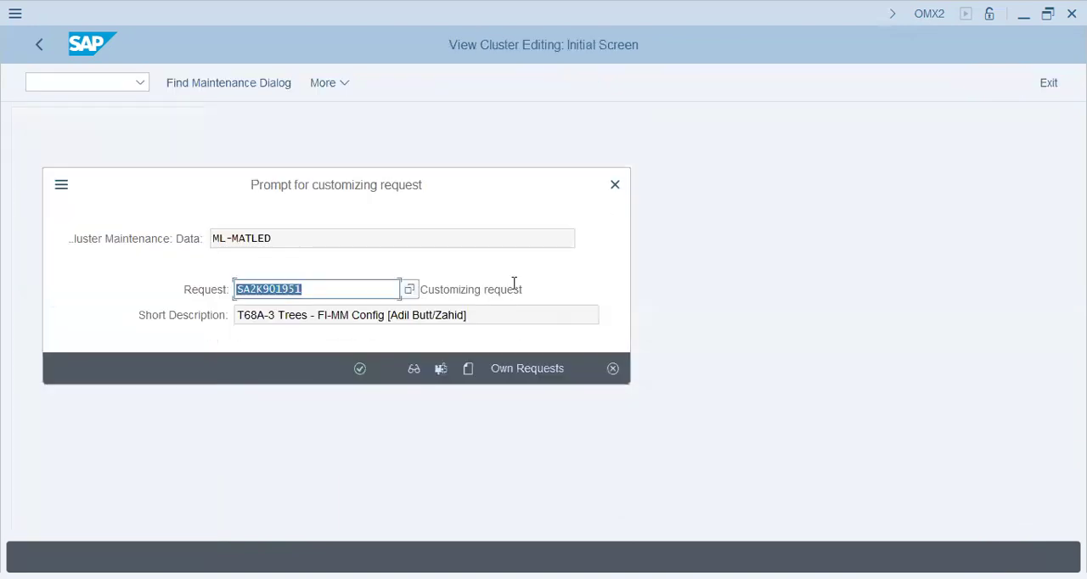
click(355, 372)
click(358, 370)
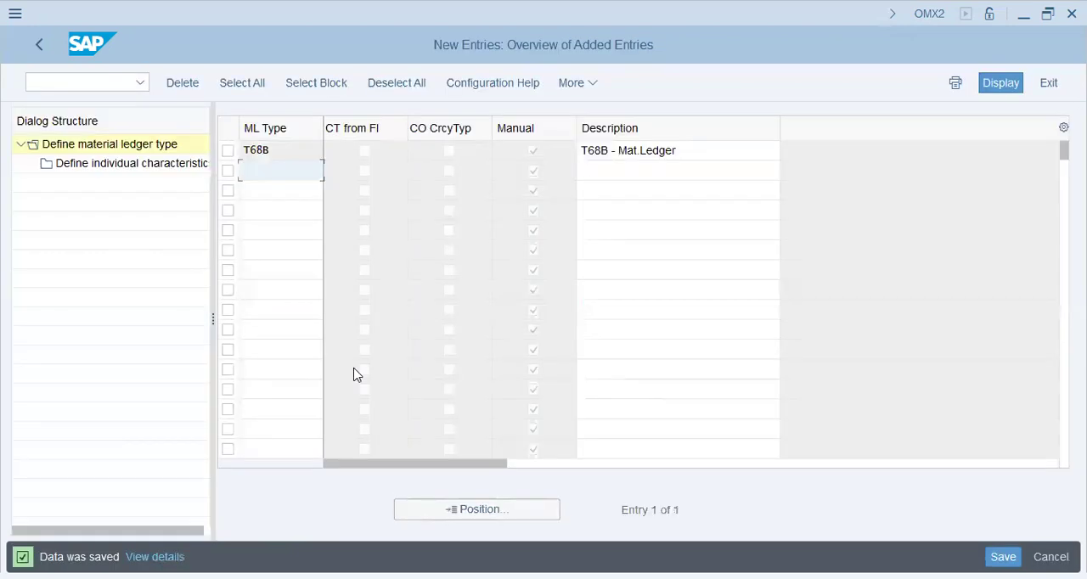
click(43, 50)
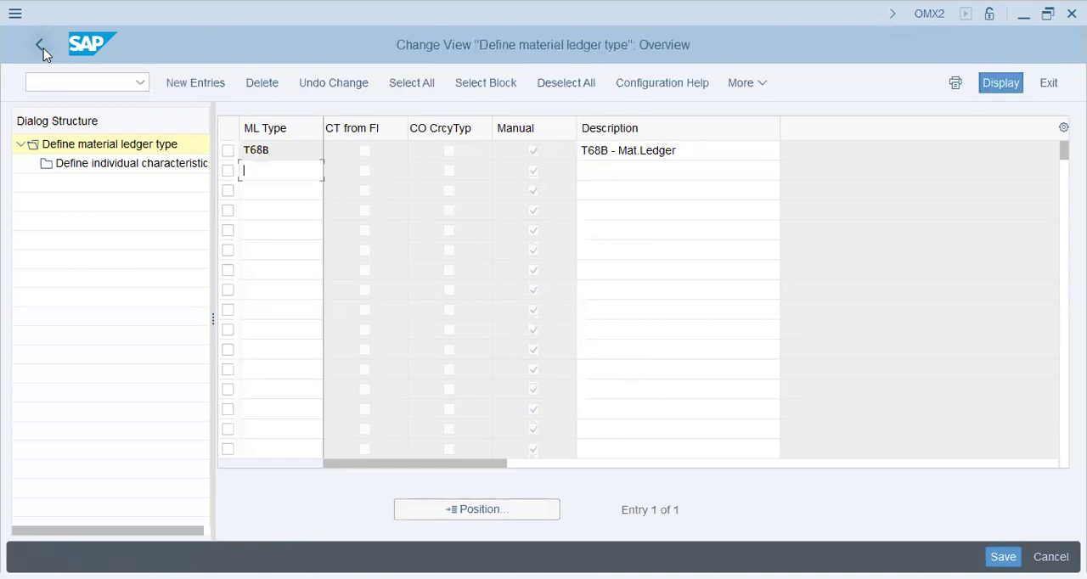
click(42, 50)
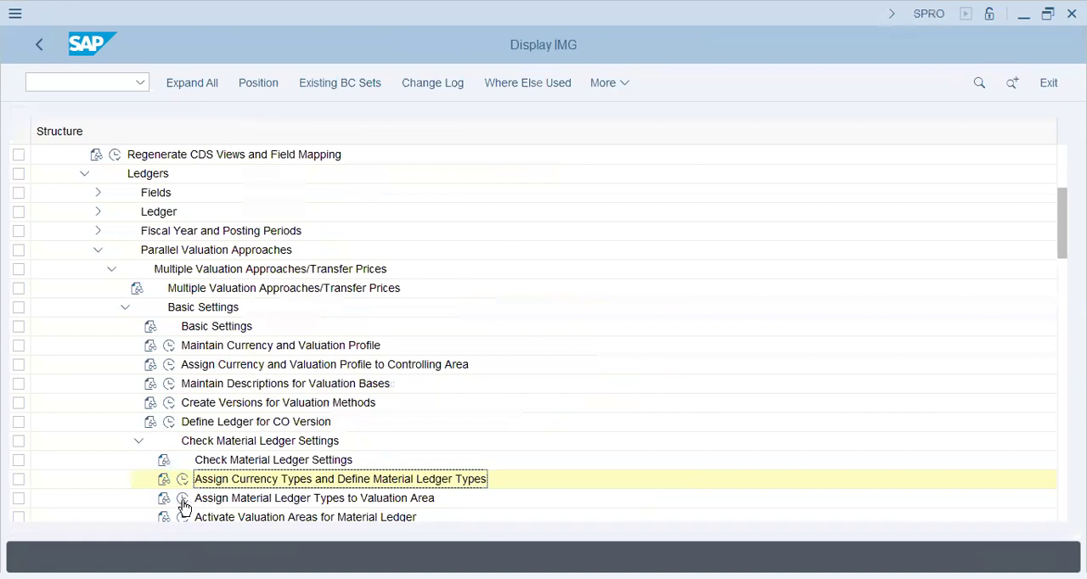
In Assign Material Ledger Types to Valuation Area, add an entry linking valuation area T68B to material ledger type T68B
click(183, 498)
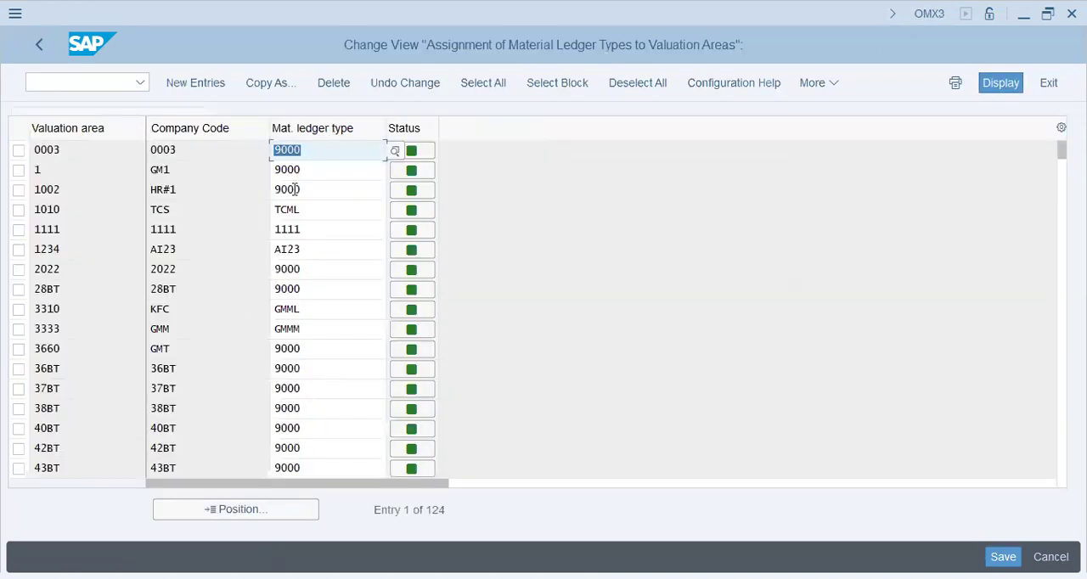
click(212, 88)
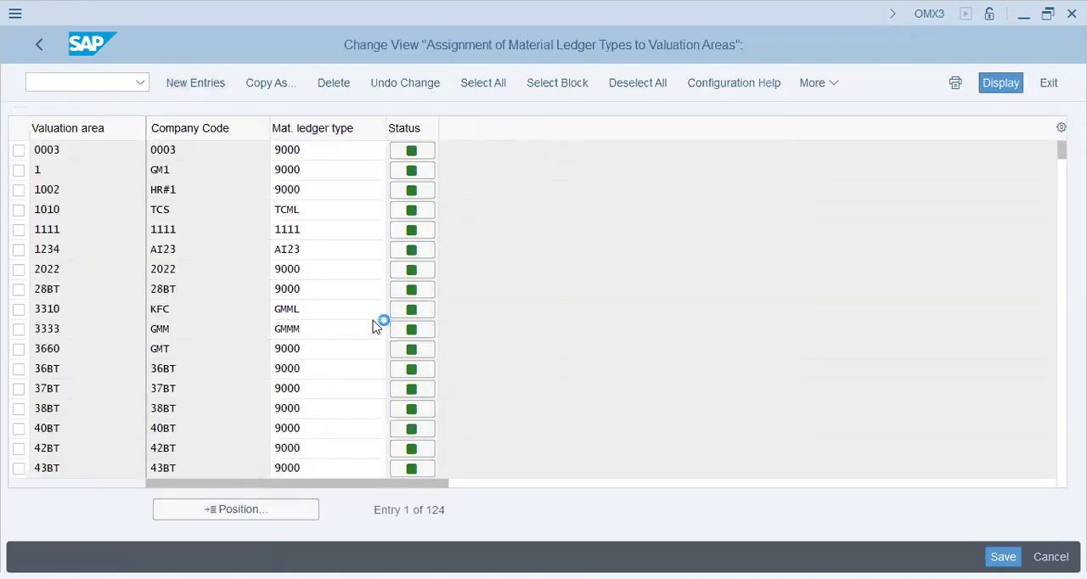
text(t68b)
key(Tab)
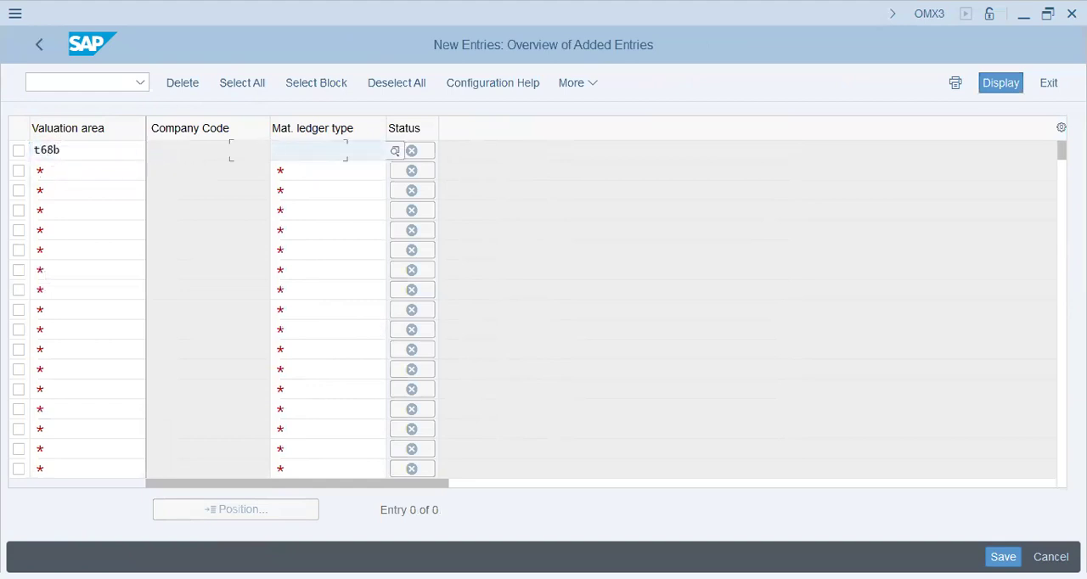
text(t68b)
key(Return)
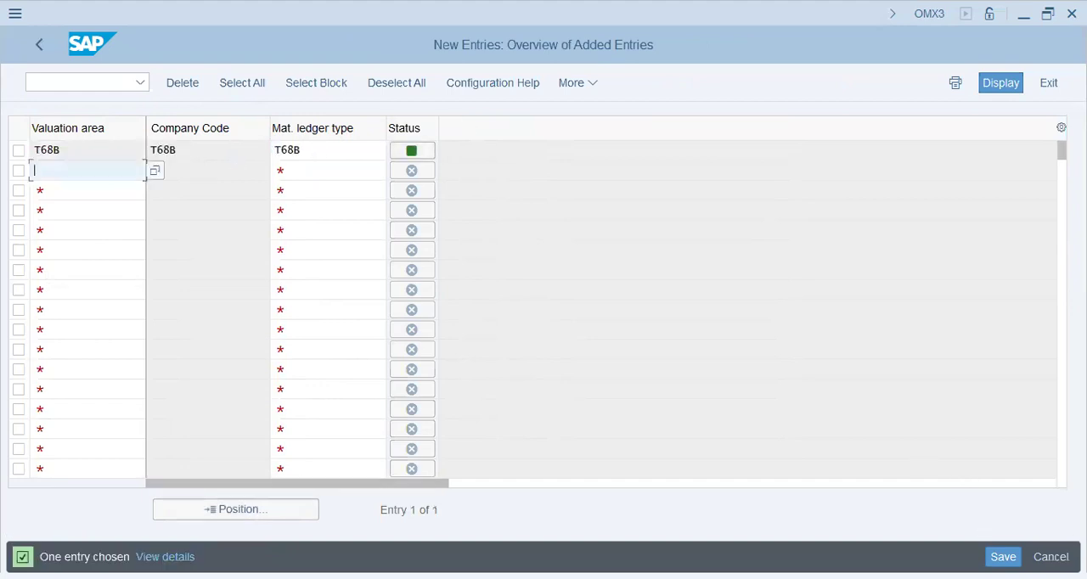
Save the valuation area assignment for T68B under the proposed customizing request and return to the IMG structure
key(ctrl+s)
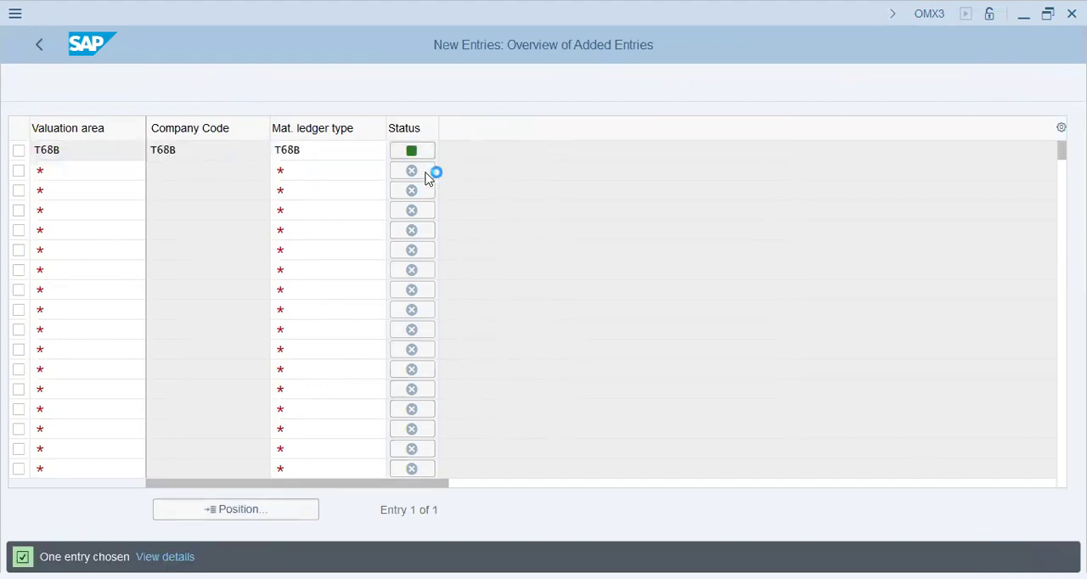
click(360, 368)
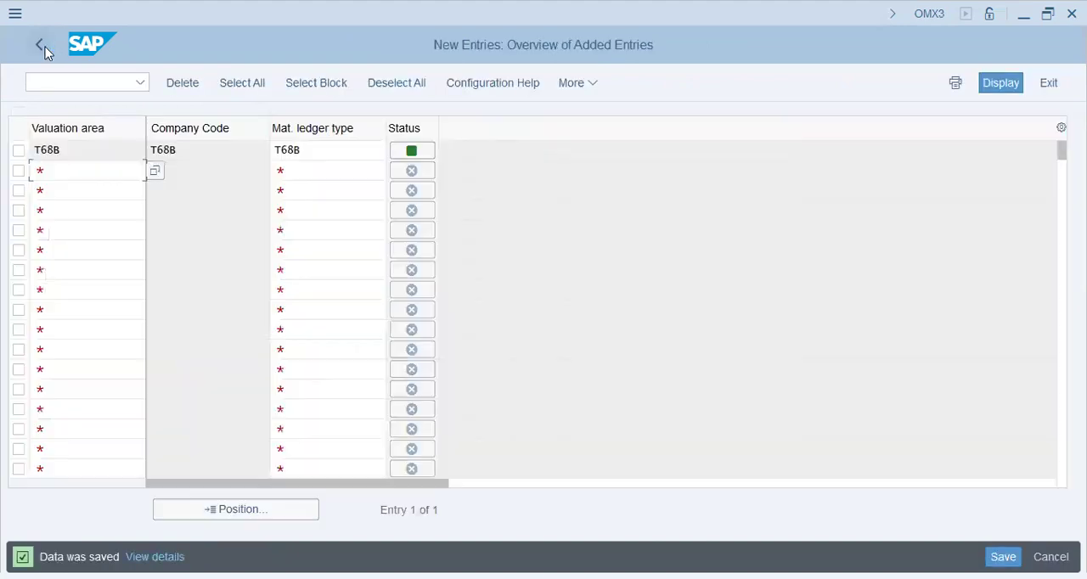
key(F3)
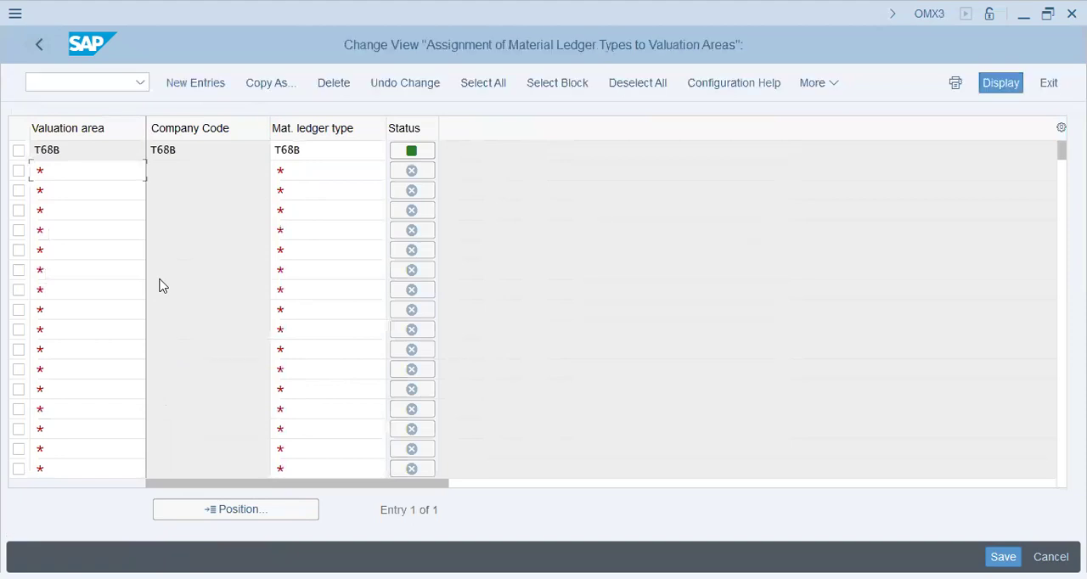
click(39, 44)
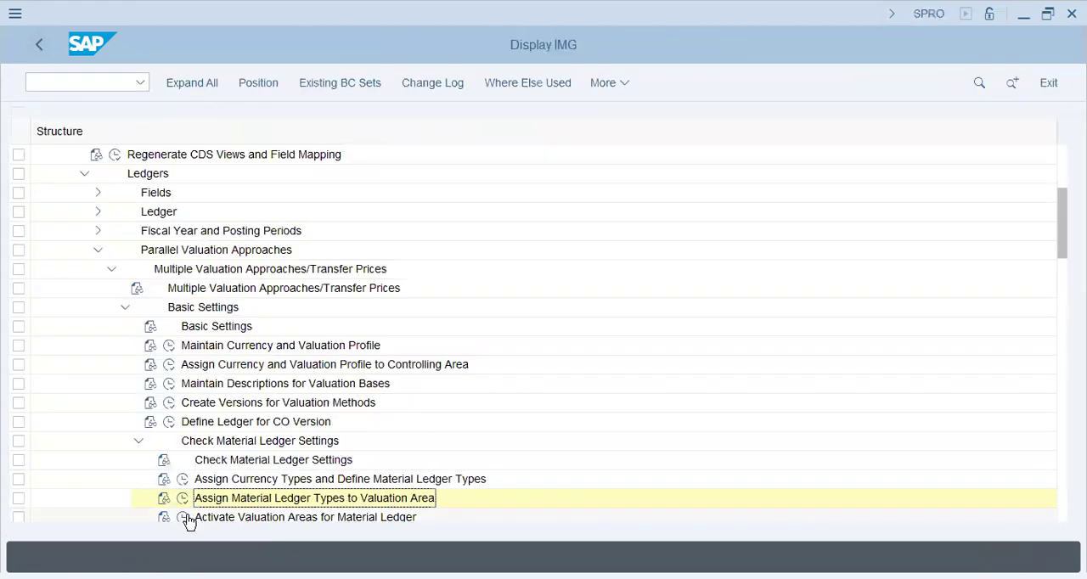
In the Activate Material Ledger activity, activate the material ledger for valuation area T68B with price determination 2 (Transaction-Based)
click(186, 518)
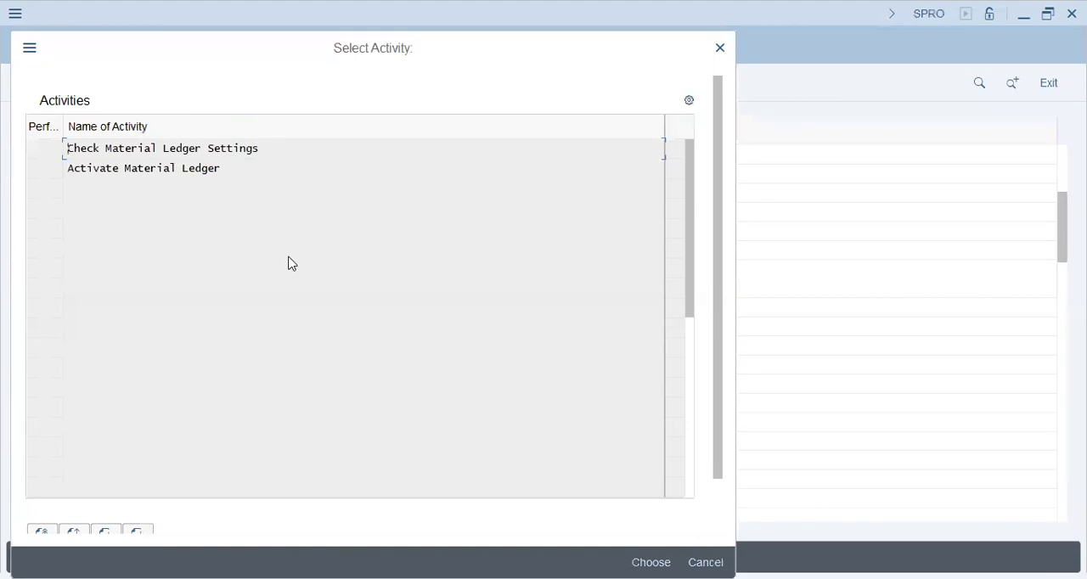
double_click(162, 168)
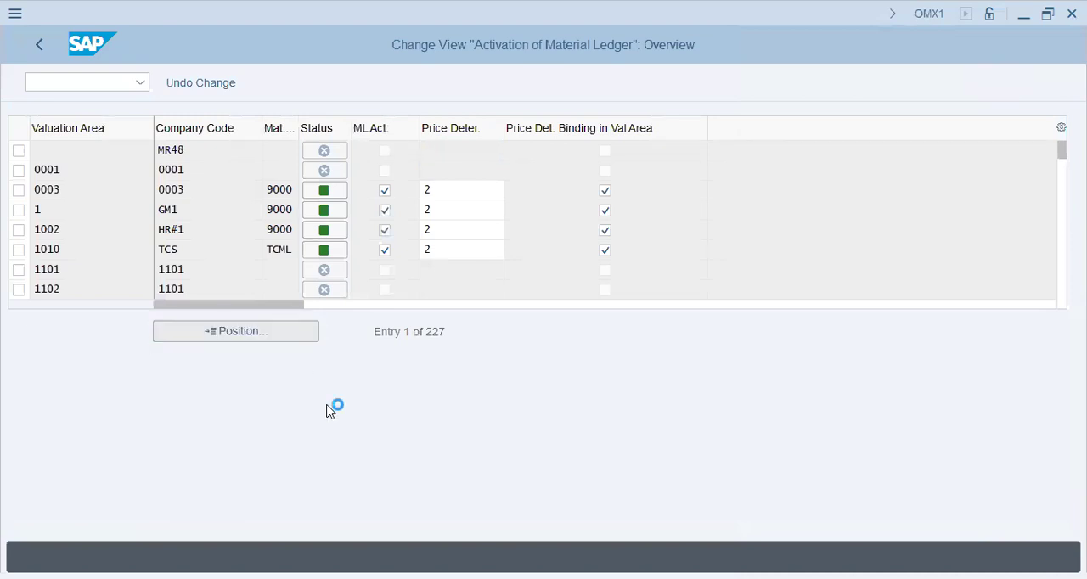
text(t67b)
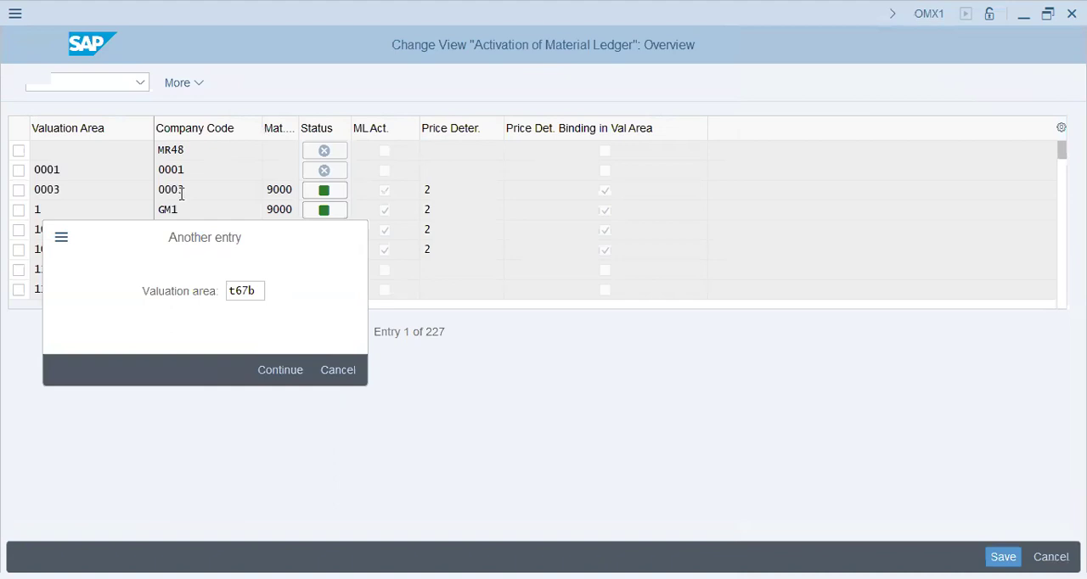
key(Return)
click(250, 170)
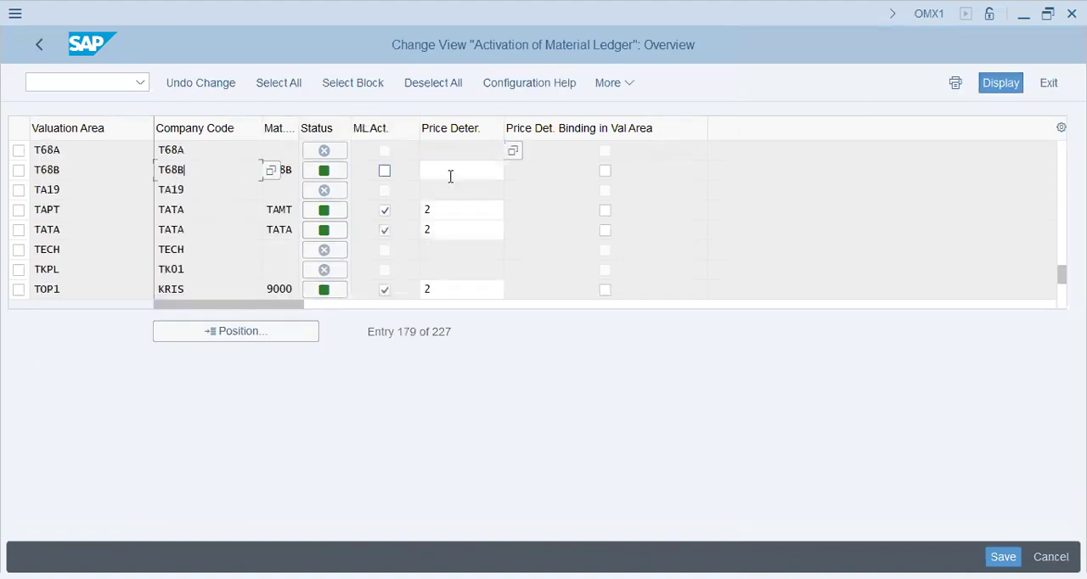
click(384, 170)
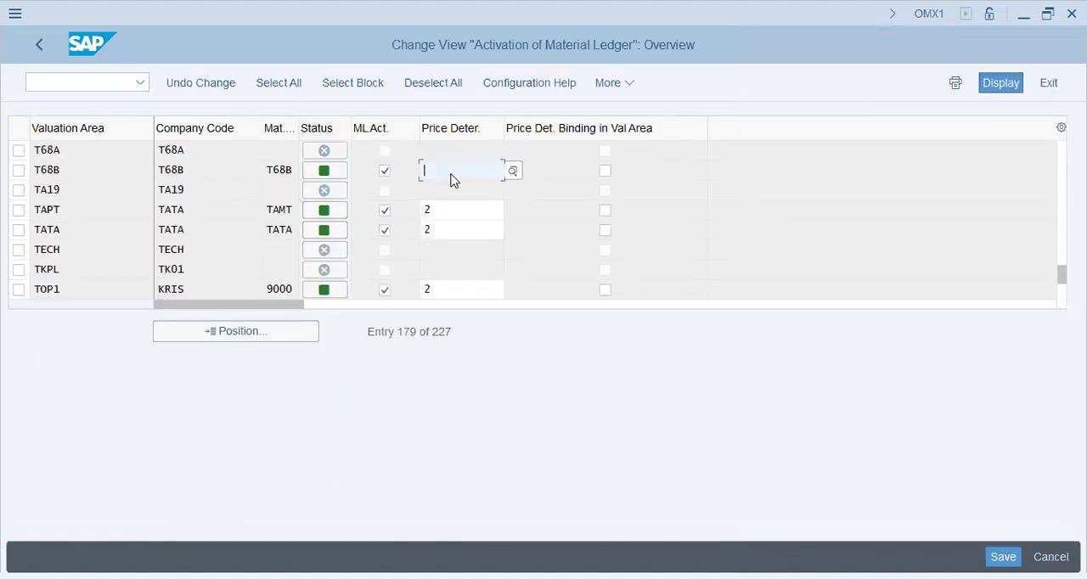
text(2)
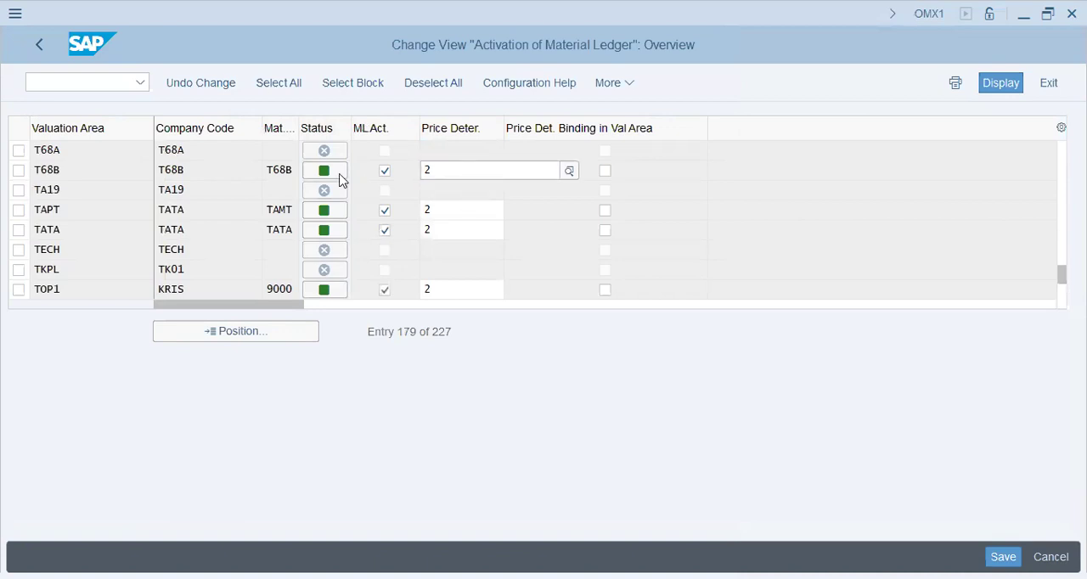
click(520, 272)
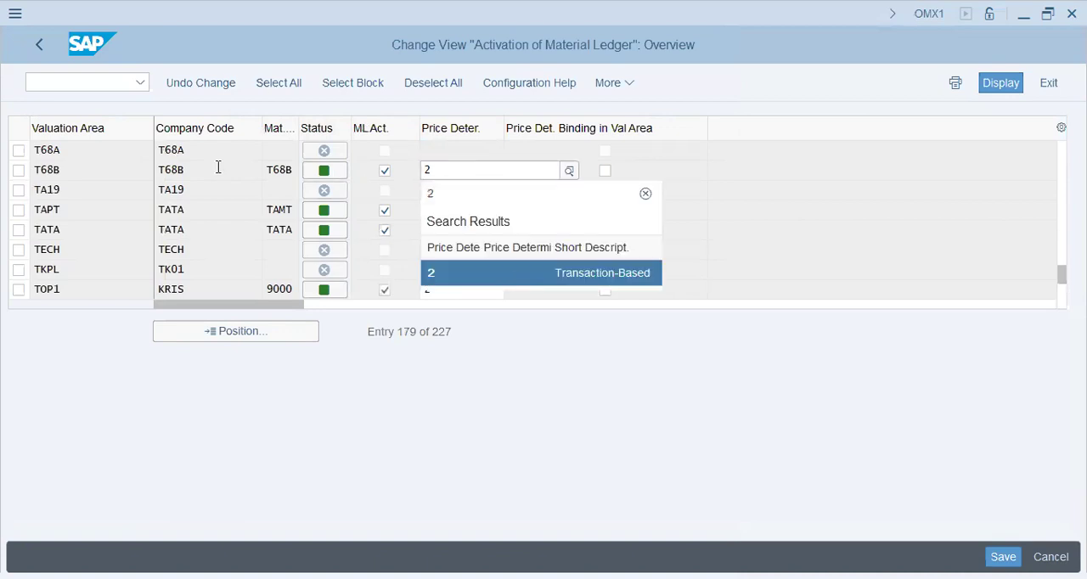
drag(158, 170, 269, 171)
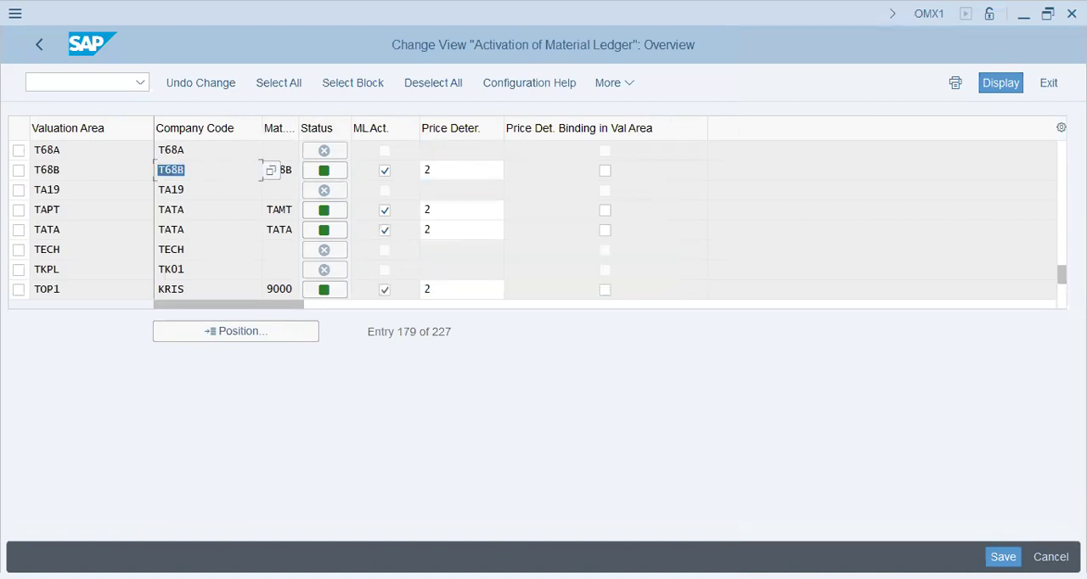
Save the material ledger activation for T68B, acknowledging the information message and accepting the proposed customizing request
key(ctrl+s)
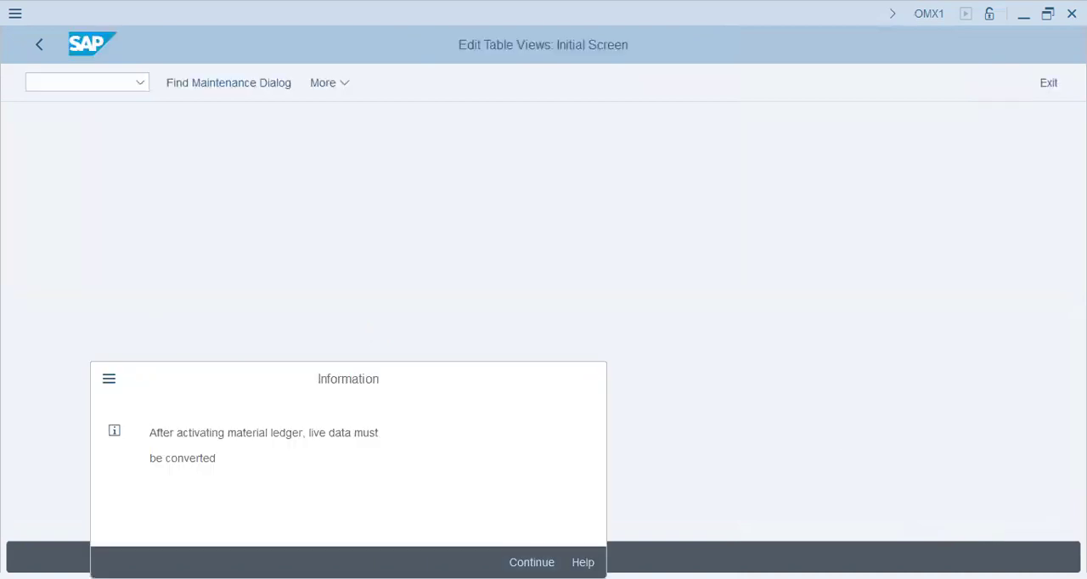
key(Return)
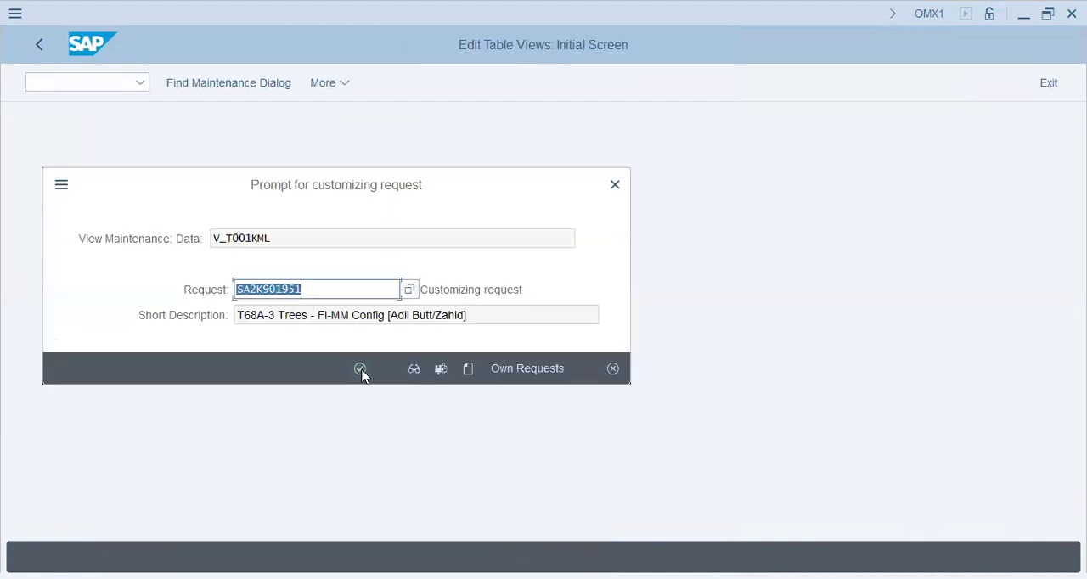
click(361, 370)
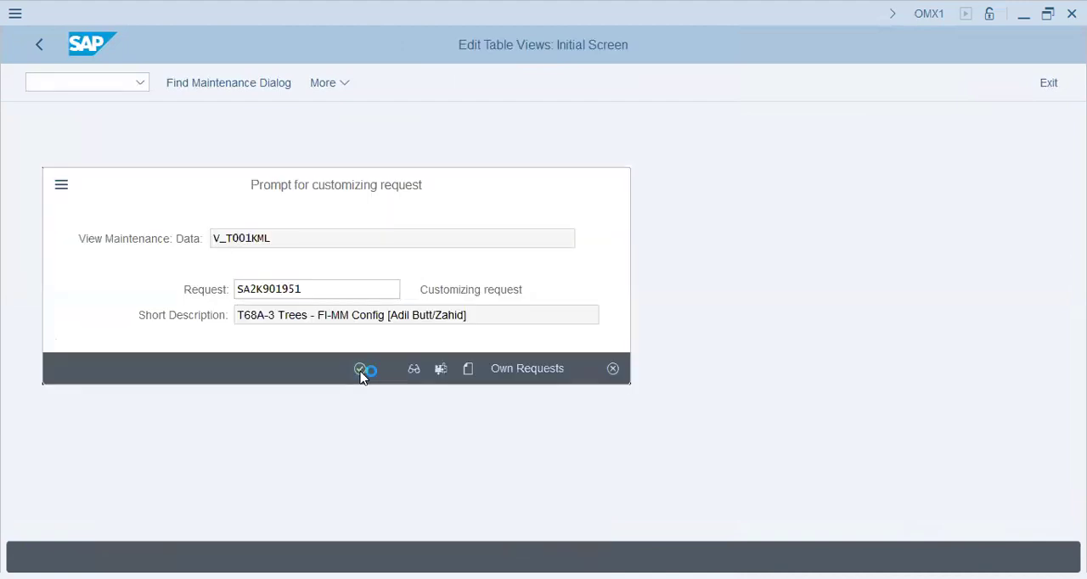